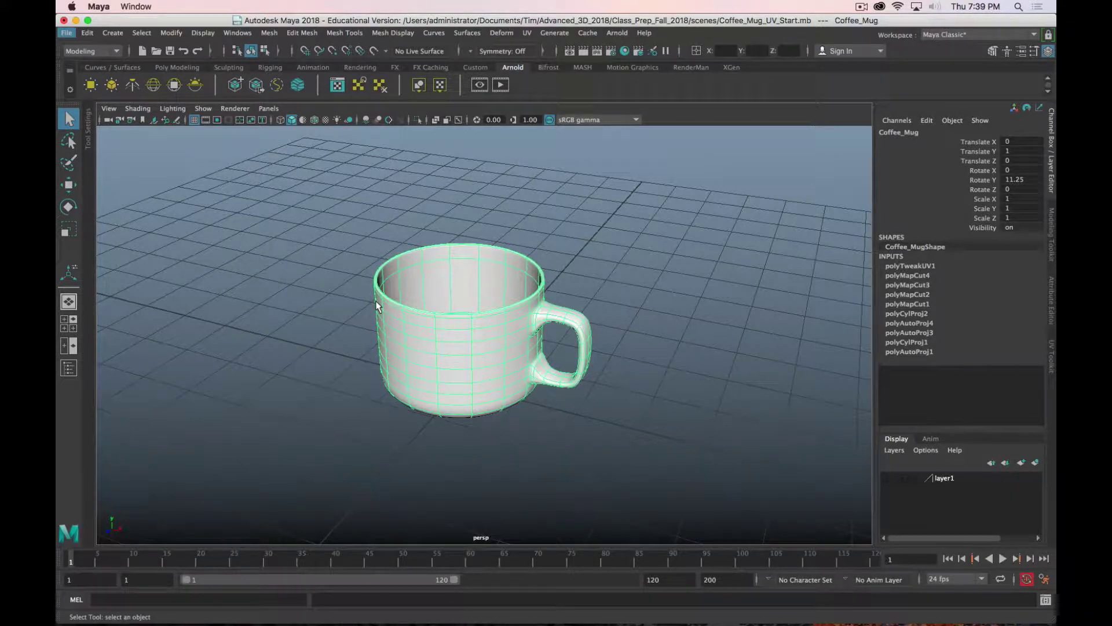
Step: Examine the coffee mug model from several angles in textured and shaded display
scroll(528, 304, down, 5)
alt+drag(466, 321, 466, 287)
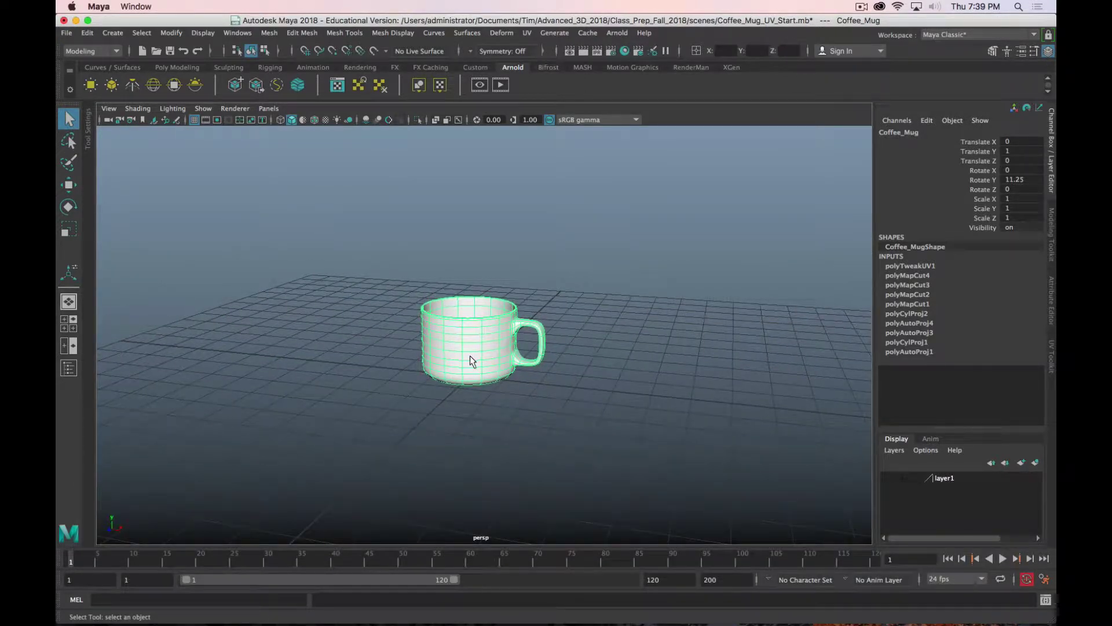
key(f)
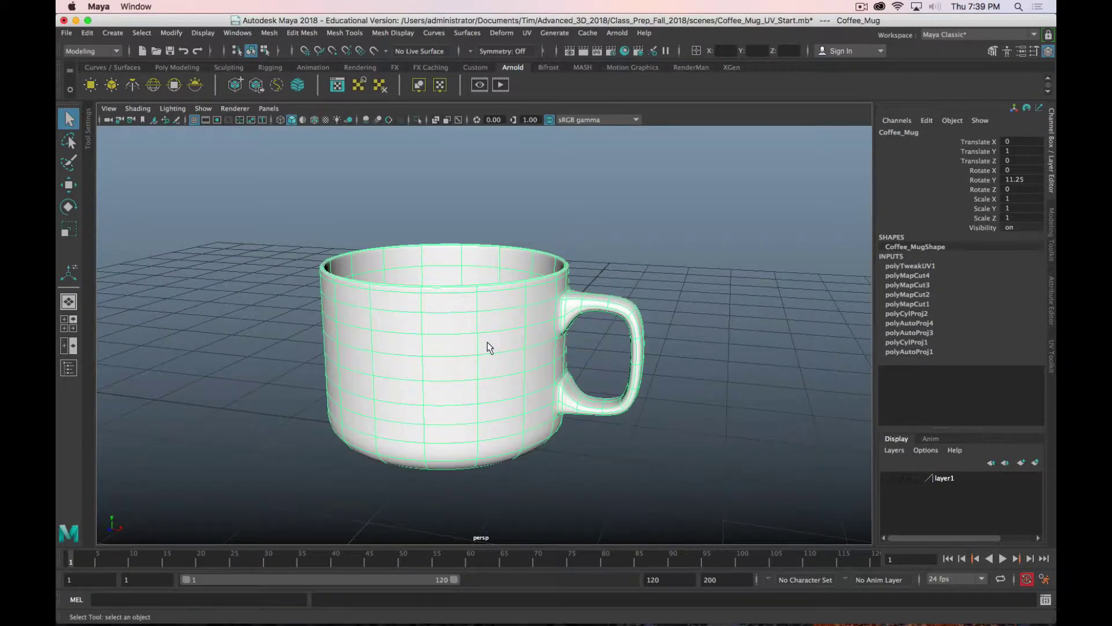
key(6)
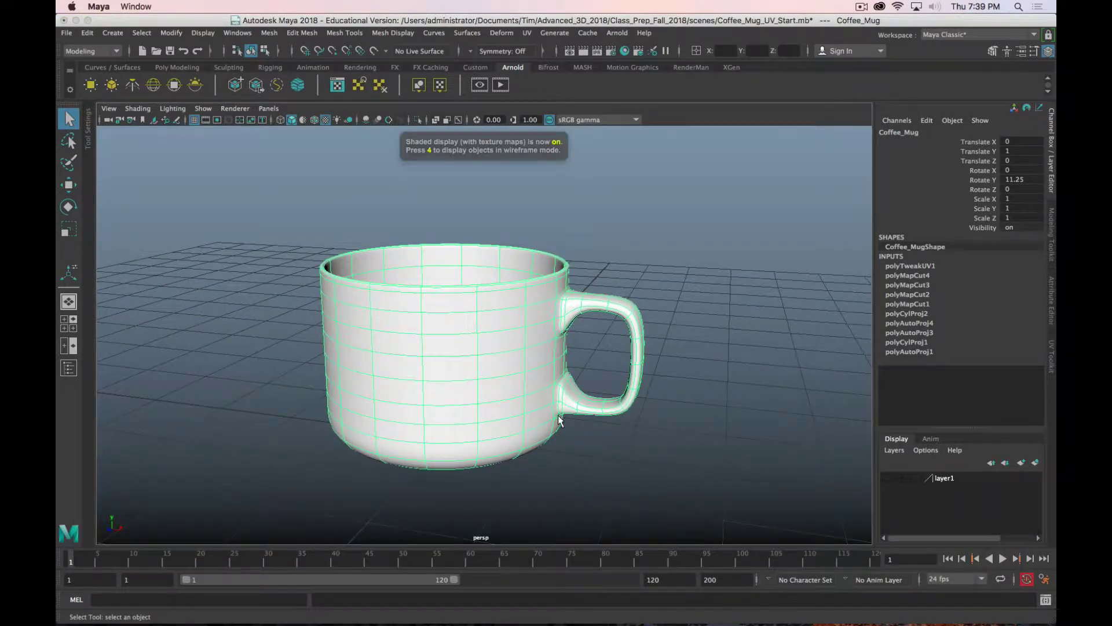
alt+drag(510, 397, 397, 298)
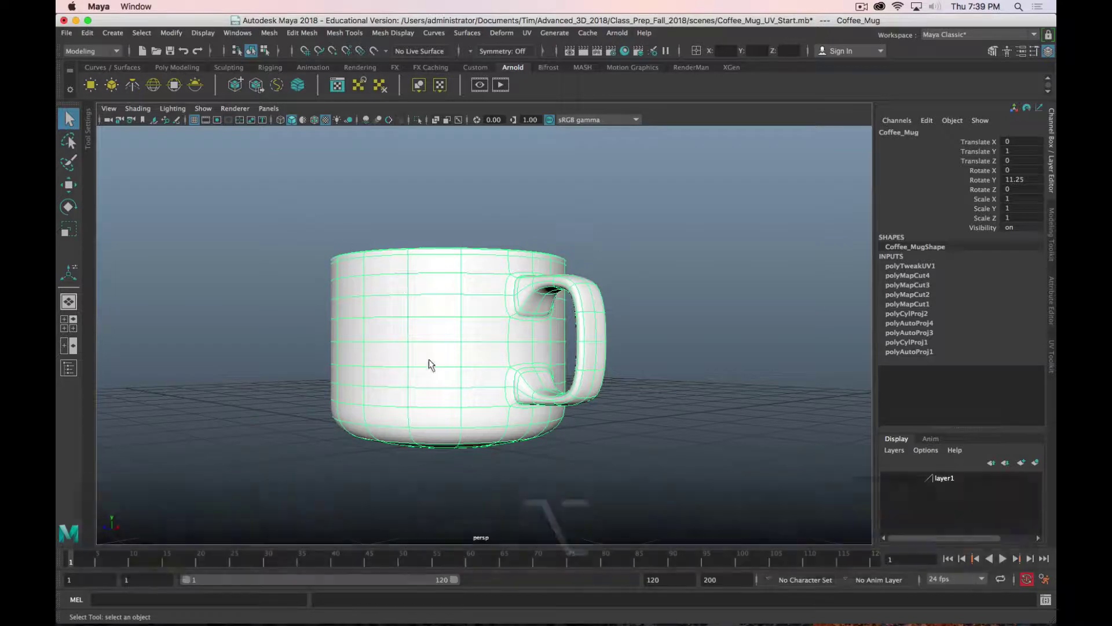
mouse_move(431, 363)
alt+mouse_down()
mouse_move(443, 364)
mouse_move(445, 347)
alt+mouse_up()
key(alt+5)
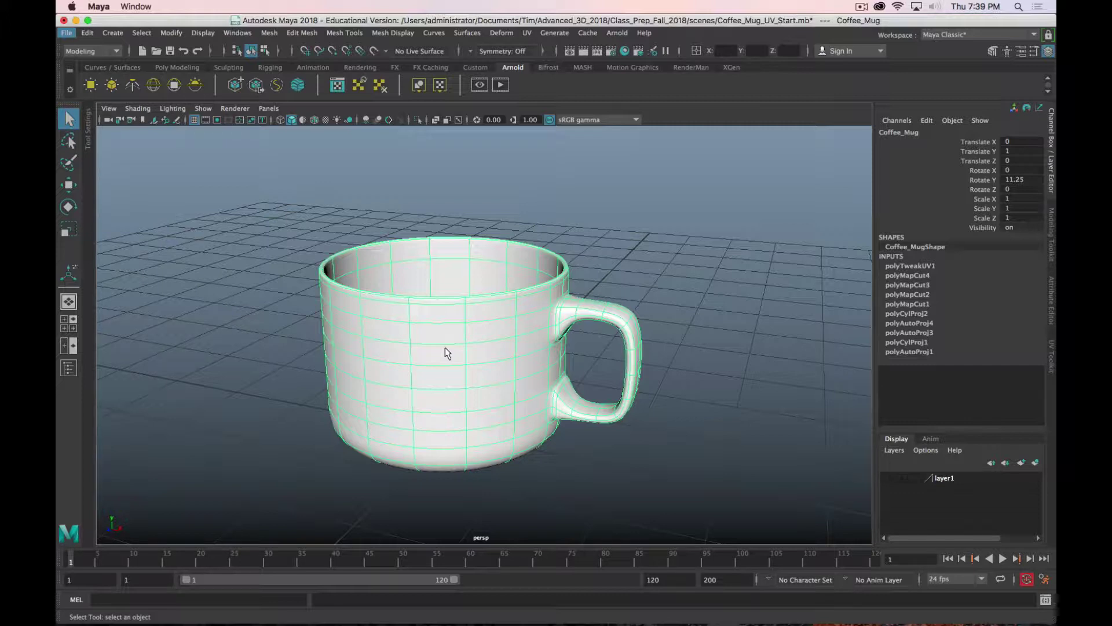
alt+drag(427, 318, 464, 278)
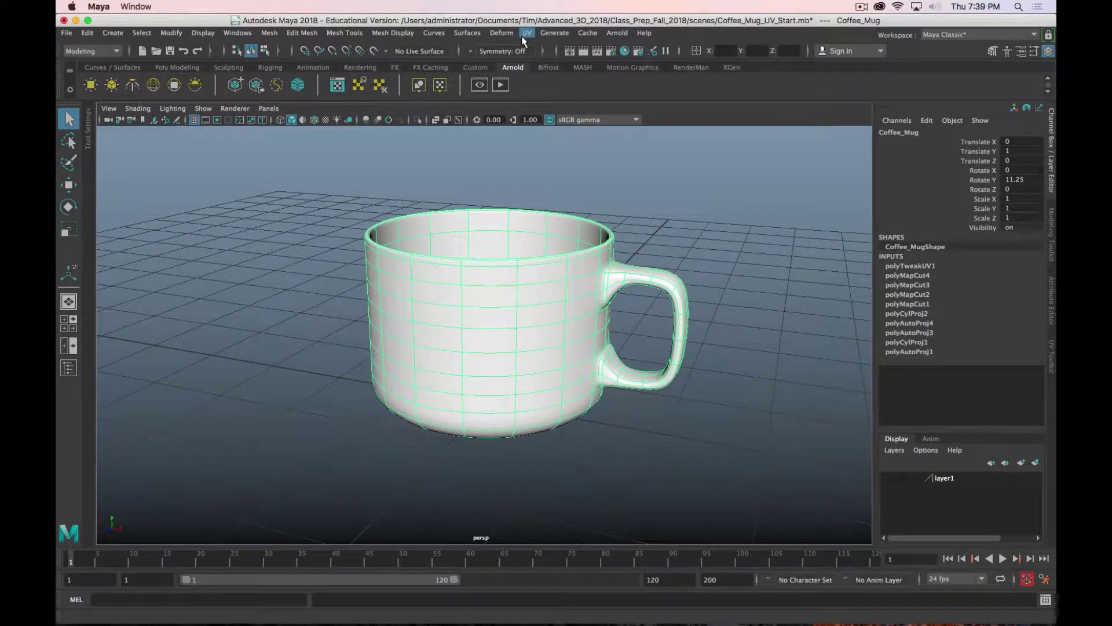
Step: Open the UV Editor for the coffee mug and reposition its floating window over the viewport
click(524, 35)
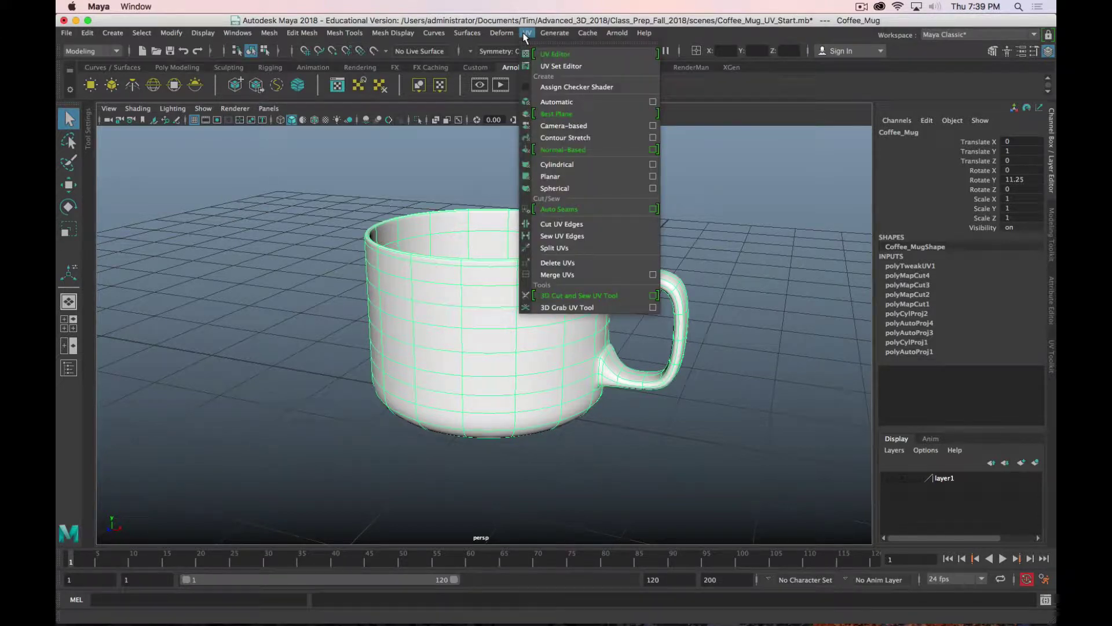
click(544, 54)
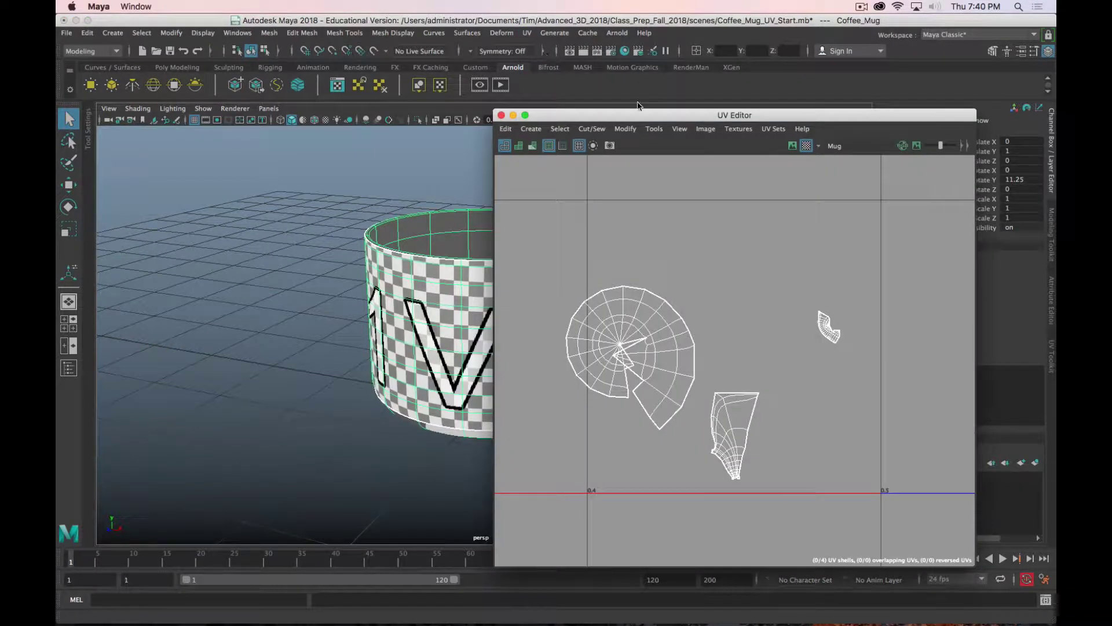
drag(696, 115, 367, 85)
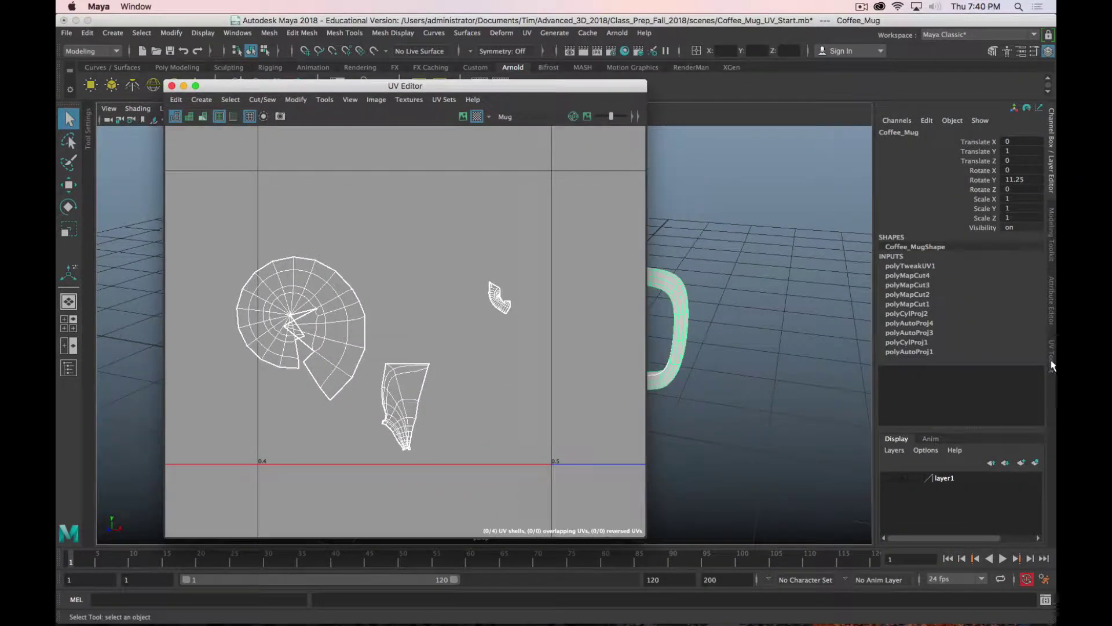
Step: Try docking the UV Toolkit beside the floating UV Editor, and return it to the main window's side panel
drag(1051, 362, 644, 247)
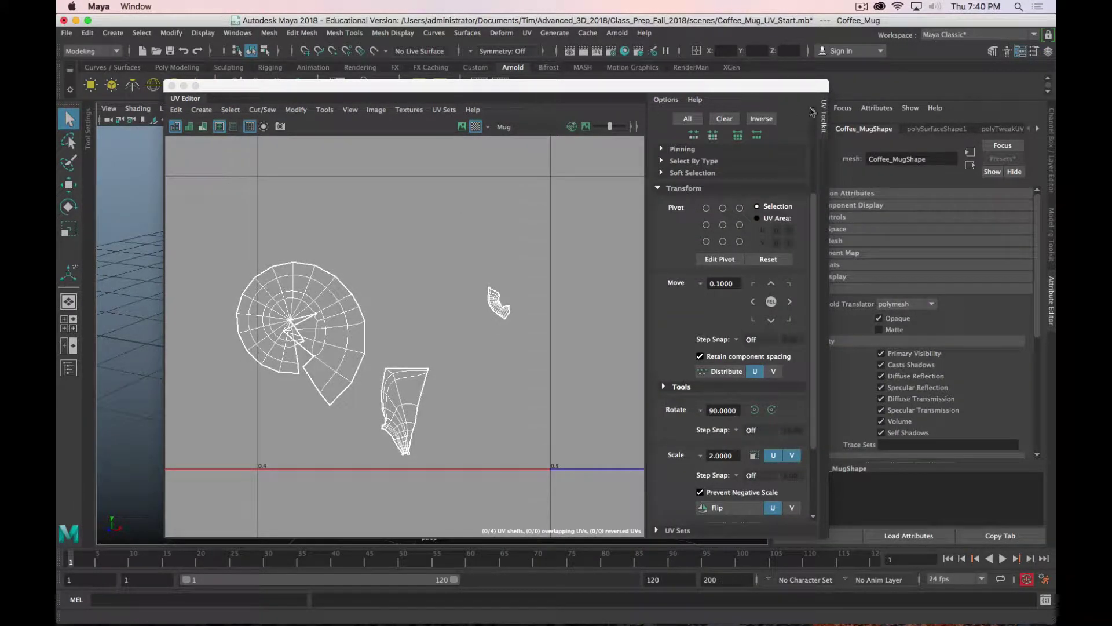
drag(825, 131, 1053, 359)
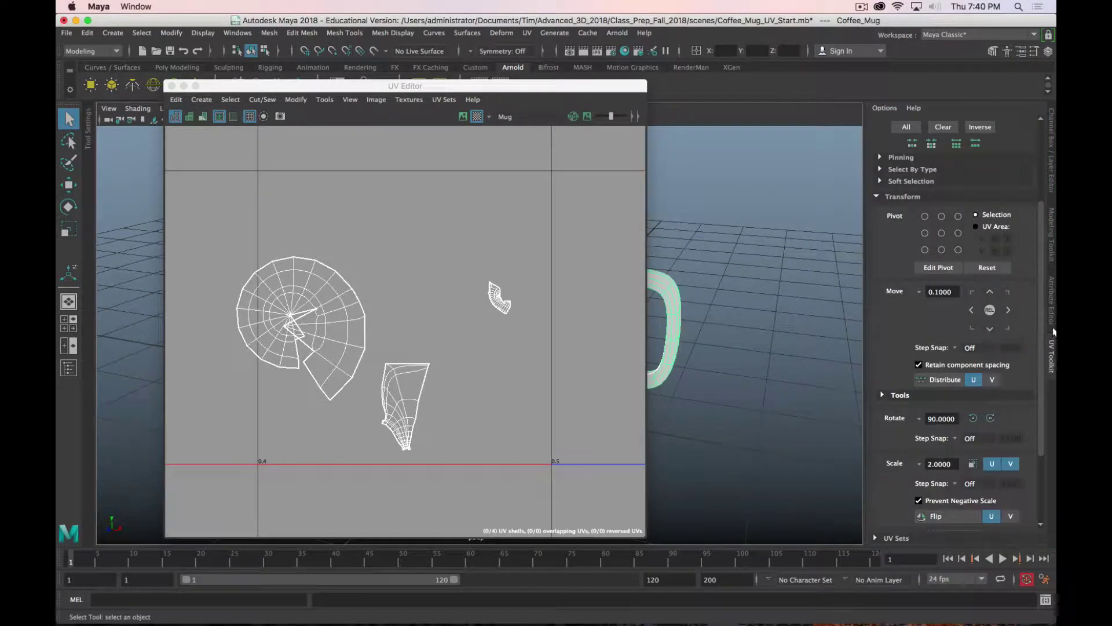
click(1053, 374)
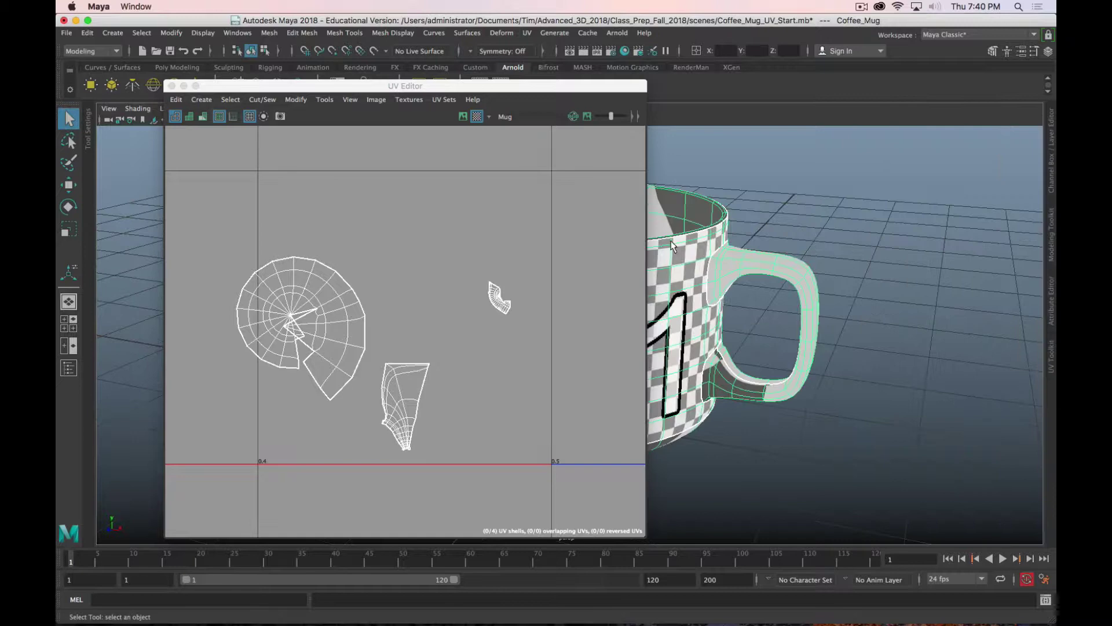
click(1052, 357)
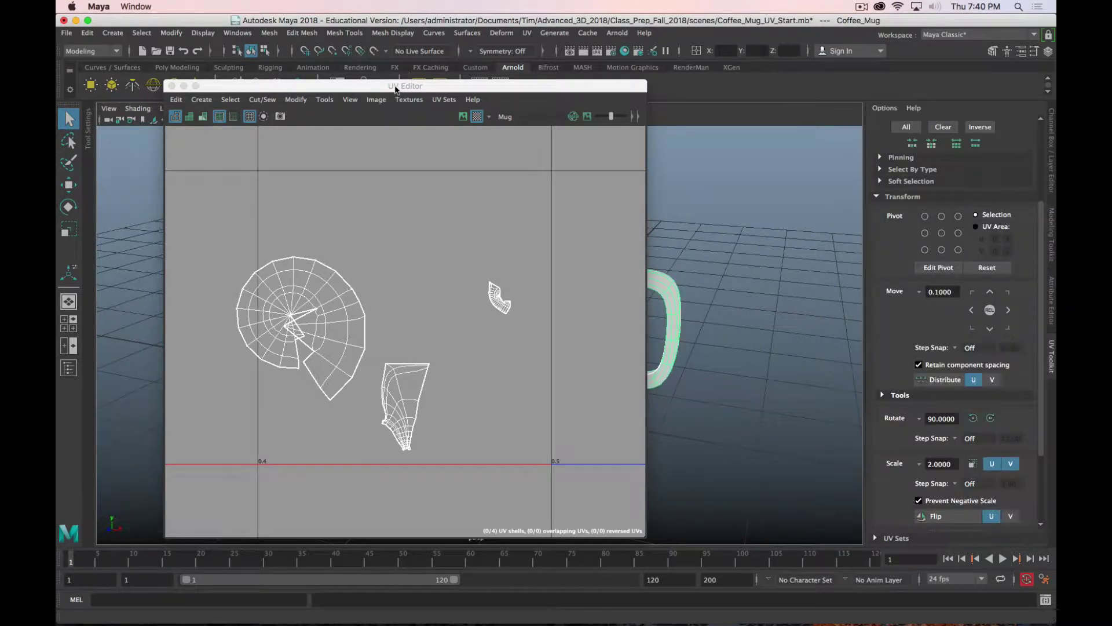
drag(399, 87, 585, 92)
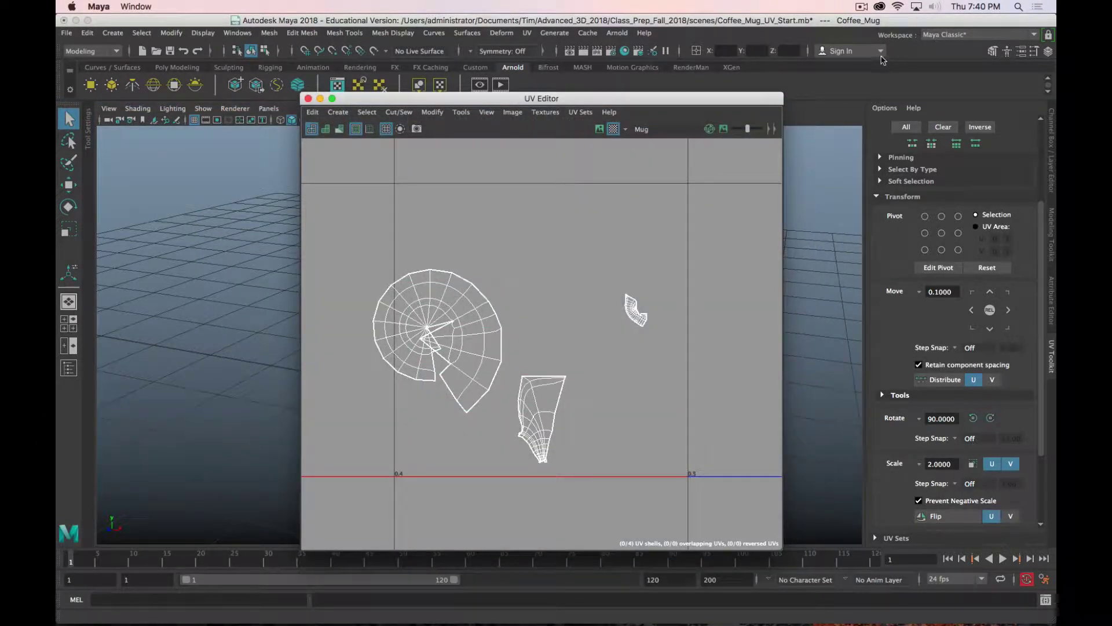
Step: Close the floating UV Editor and switch the workspace to UV Editing
click(309, 98)
click(948, 36)
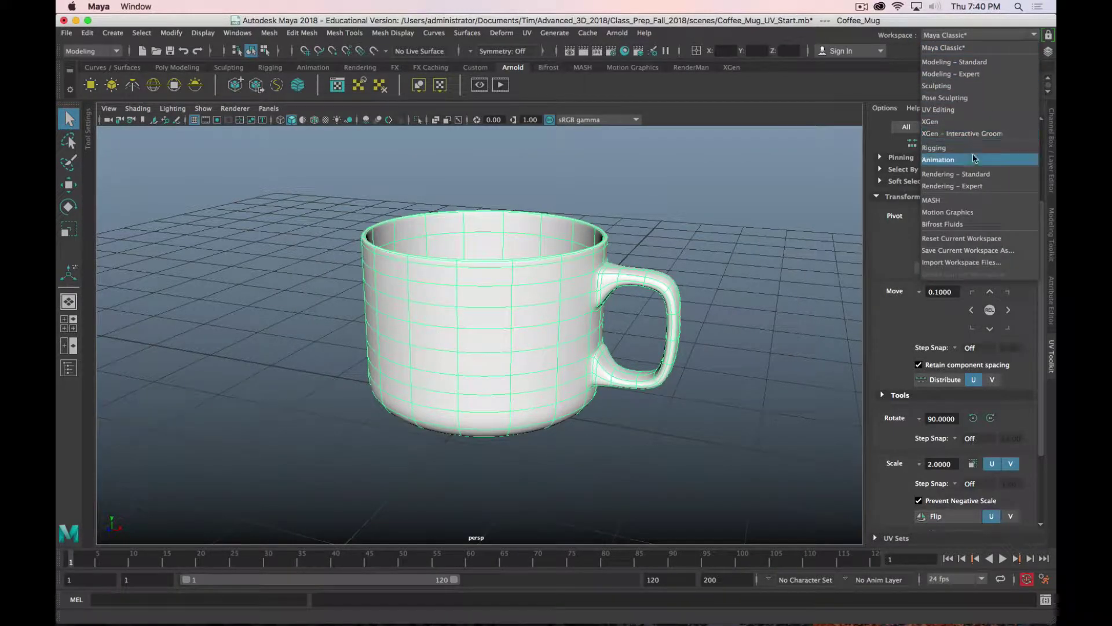
click(944, 110)
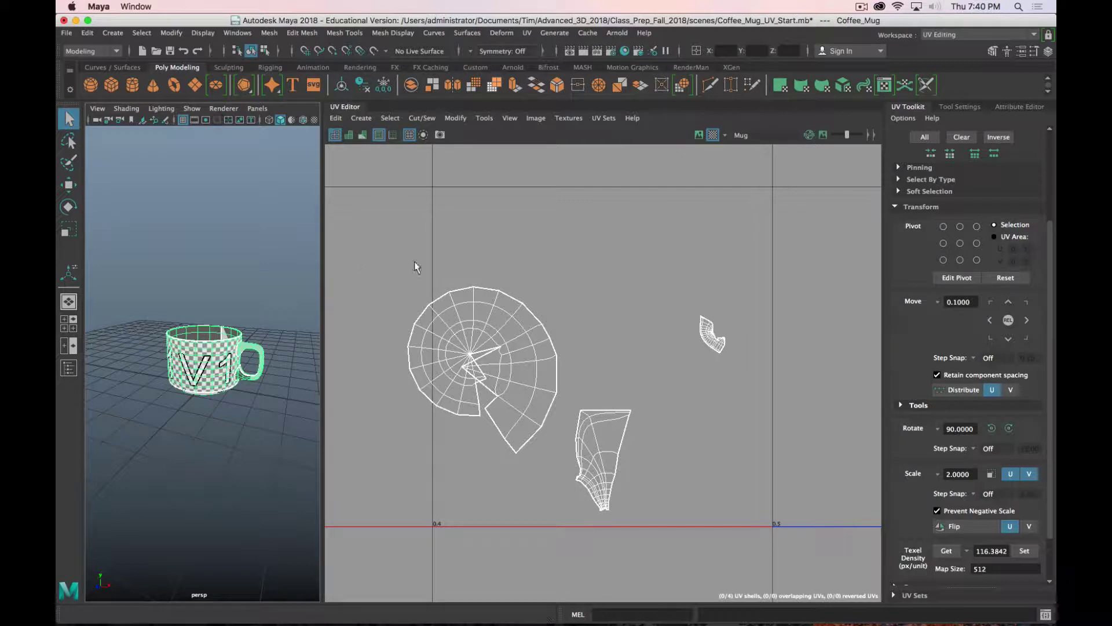
Step: Examine the layout of the mug's existing UV shells on the UV grid
scroll(473, 313, down, 8)
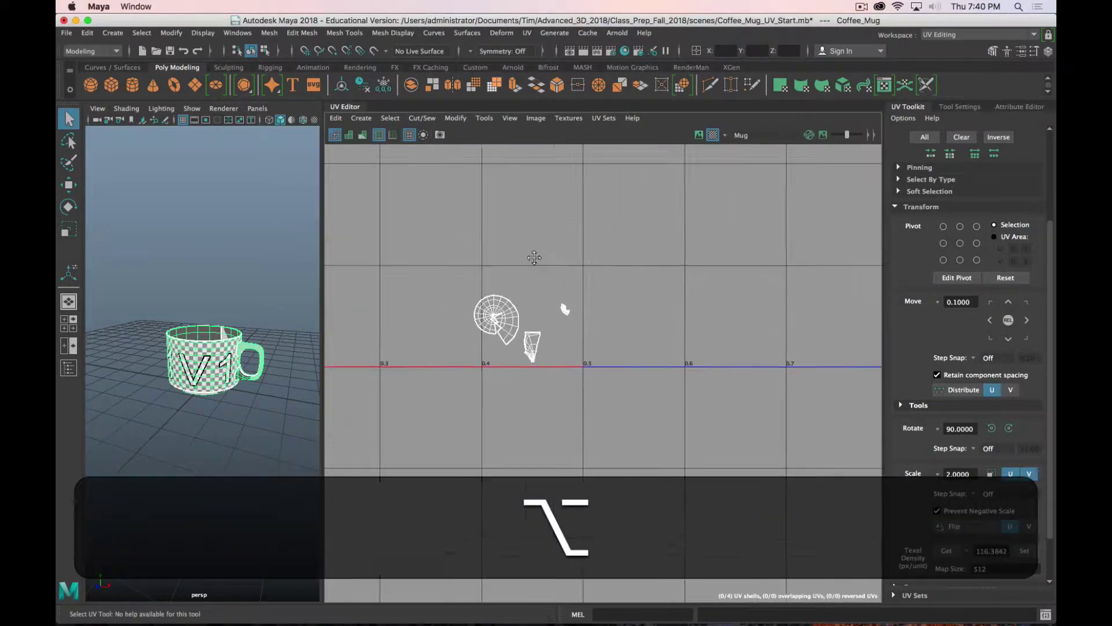
alt+middle_drag(534, 257, 600, 354)
scroll(601, 353, down, 5)
alt+middle_drag(578, 311, 599, 432)
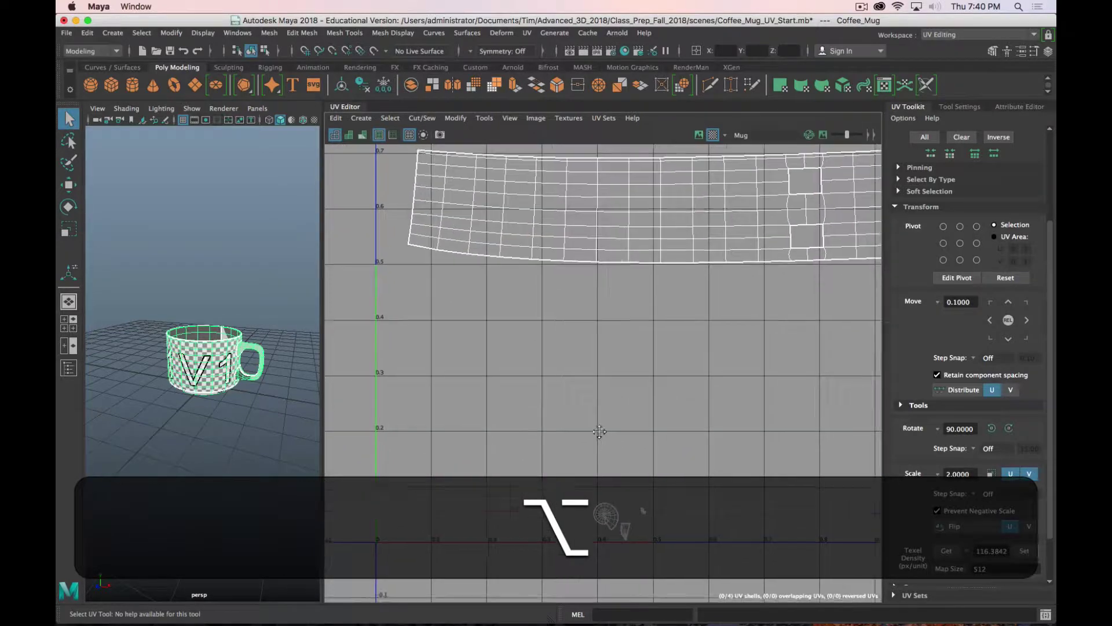
scroll(607, 371, down, 3)
scroll(614, 365, down, 1)
alt+middle_drag(617, 361, 627, 335)
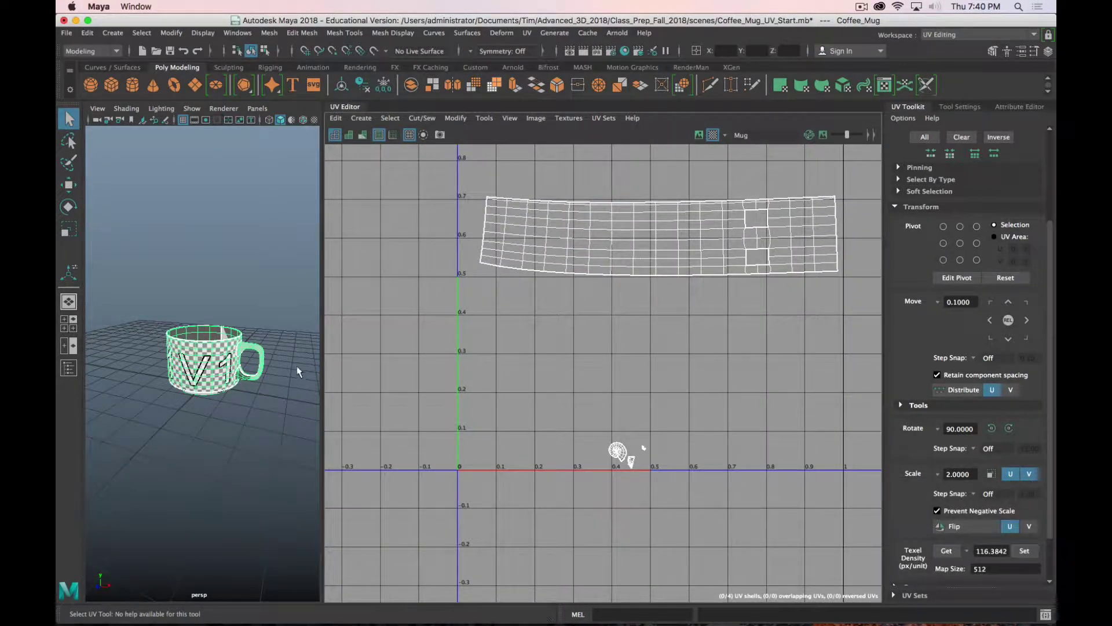
scroll(233, 359, down, 10)
scroll(231, 363, up, 15)
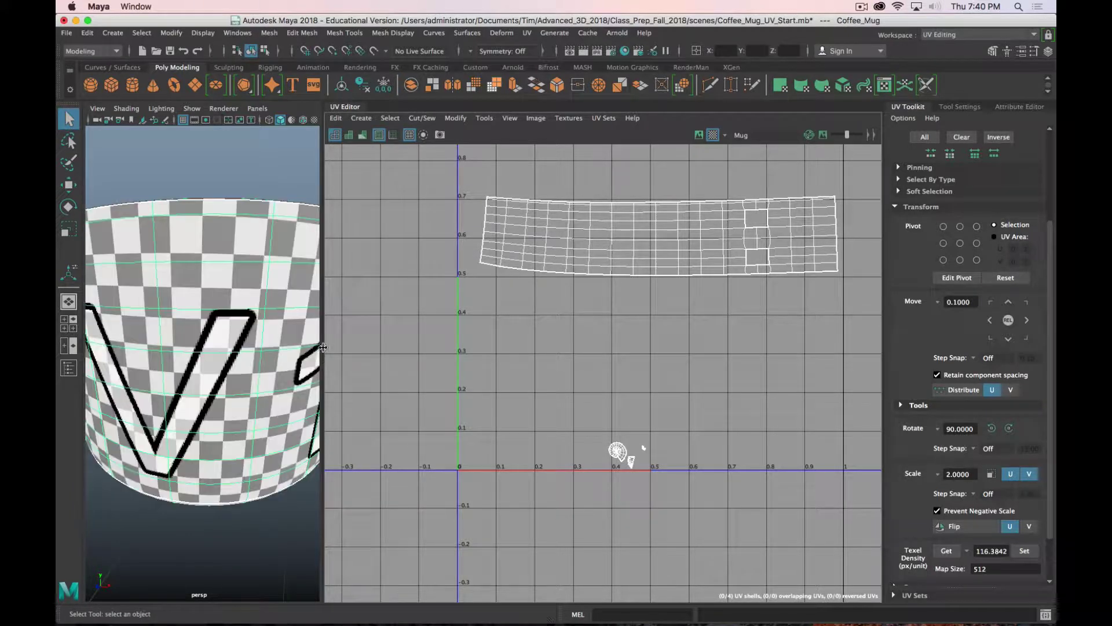
Step: Widen the 3D viewport and inspect the checker pattern around the mug's body and handle
drag(323, 347, 541, 348)
scroll(278, 383, down, 5)
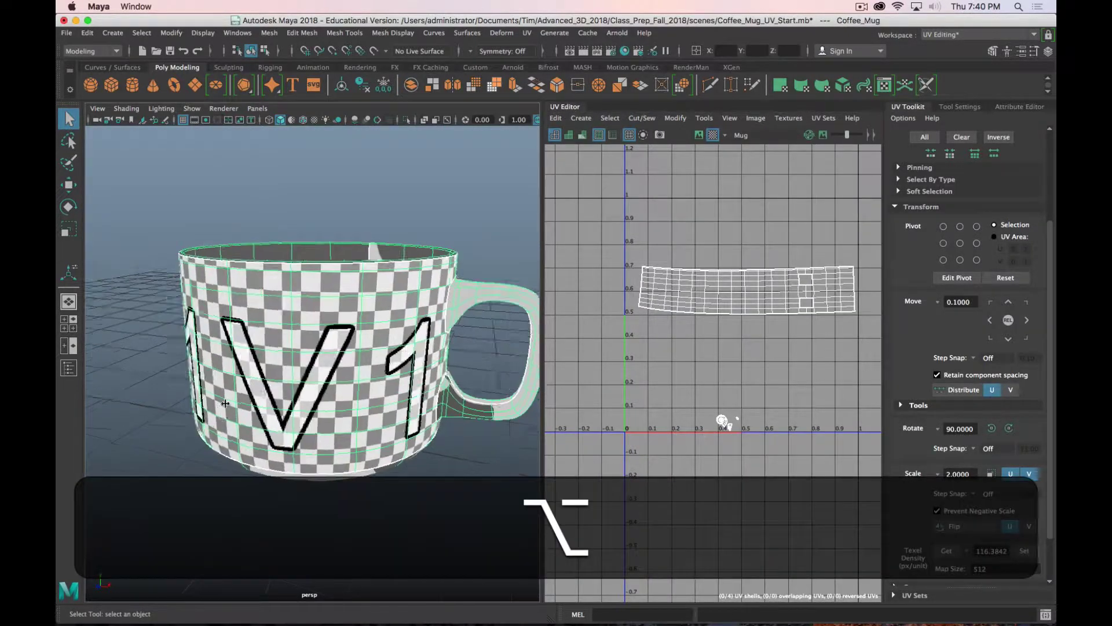
alt+drag(225, 403, 304, 434)
alt+drag(296, 316, 249, 341)
scroll(243, 360, up, 8)
scroll(243, 360, down, 12)
alt+middle_drag(273, 327, 276, 321)
alt+drag(276, 320, 266, 332)
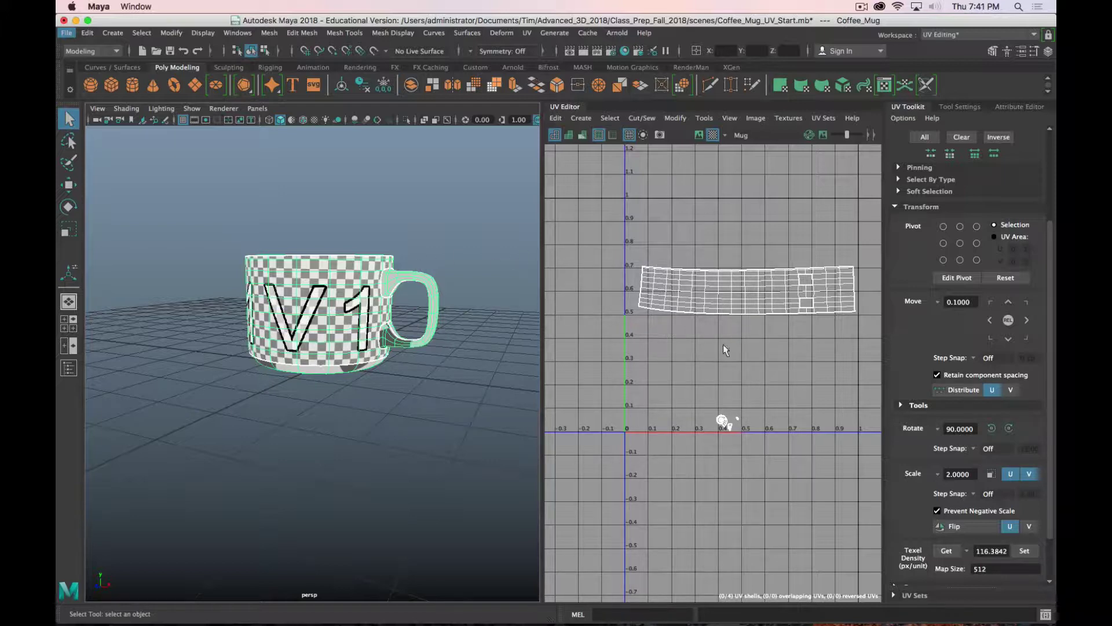
Step: Enlarge the UV Editor area and delete all existing UVs from the coffee mug
drag(543, 291, 488, 294)
click(526, 33)
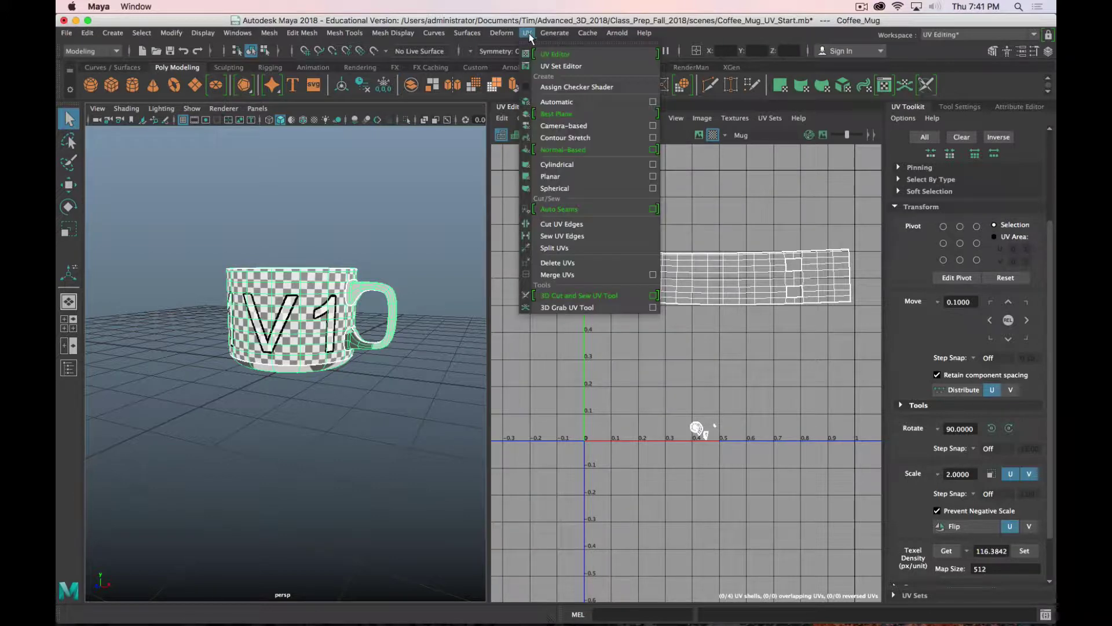
click(583, 264)
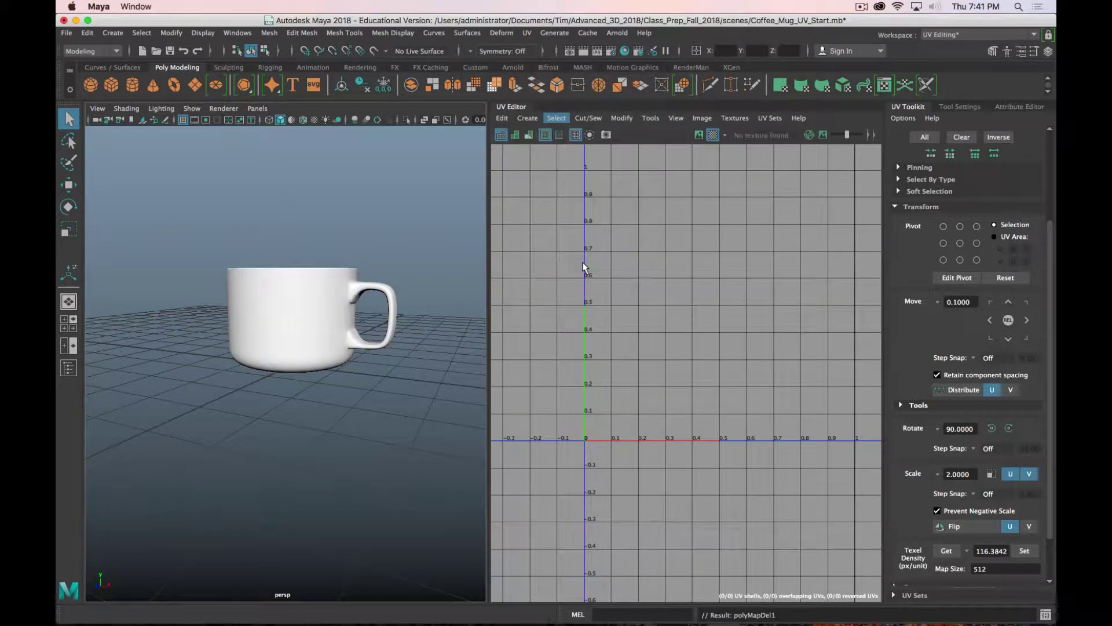
Step: Reselect the coffee mug and collapse the expanded sections of the UV Toolkit
click(301, 335)
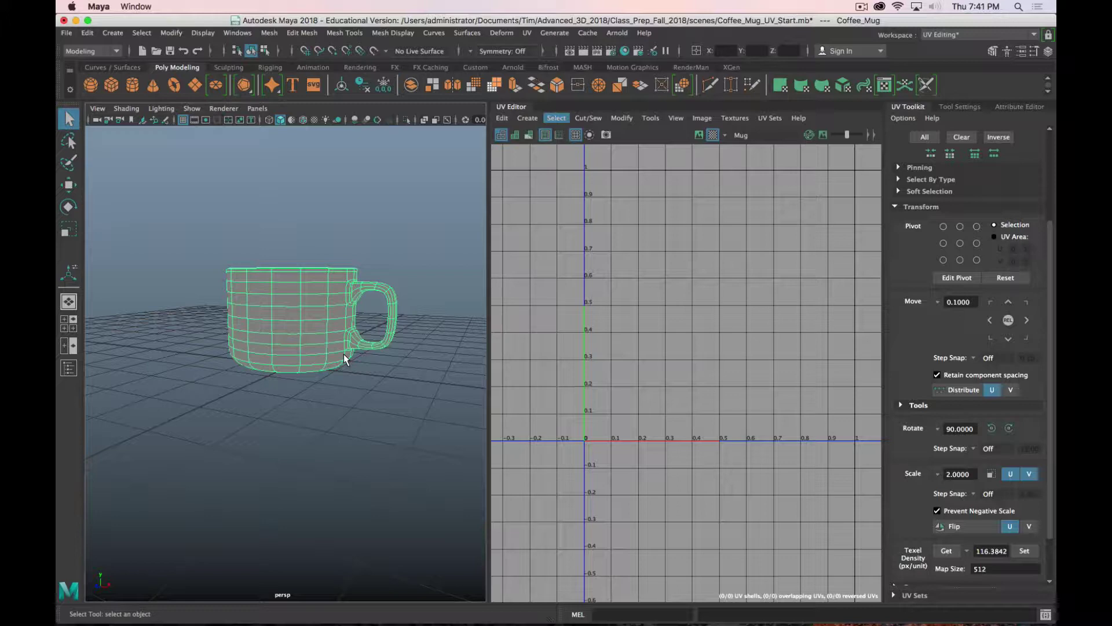
scroll(344, 359, down, 3)
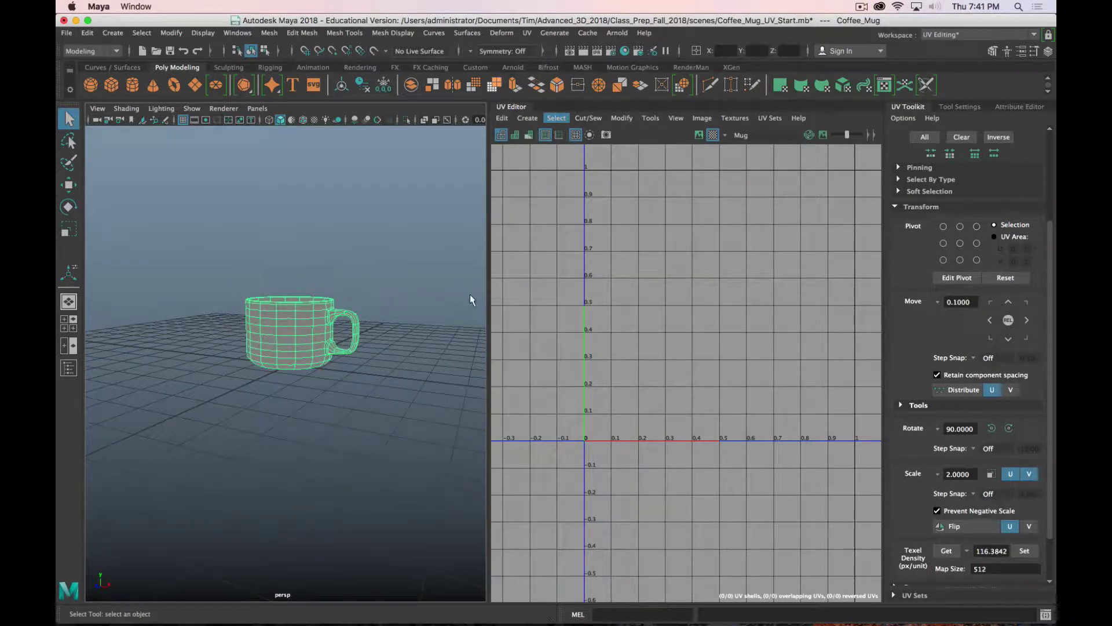
click(898, 207)
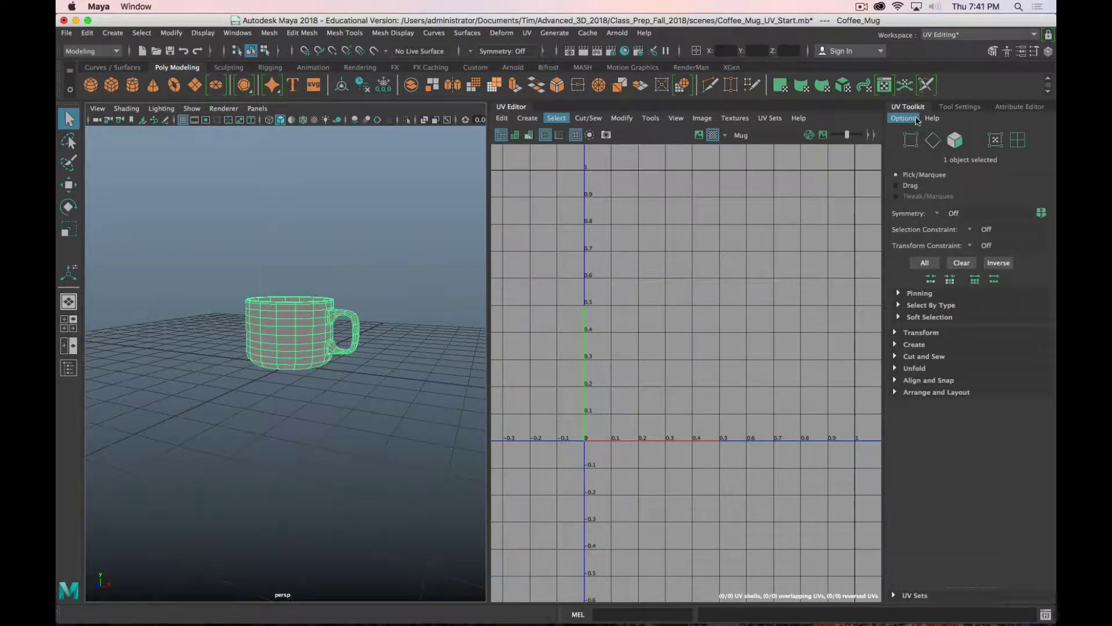
key(super+period)
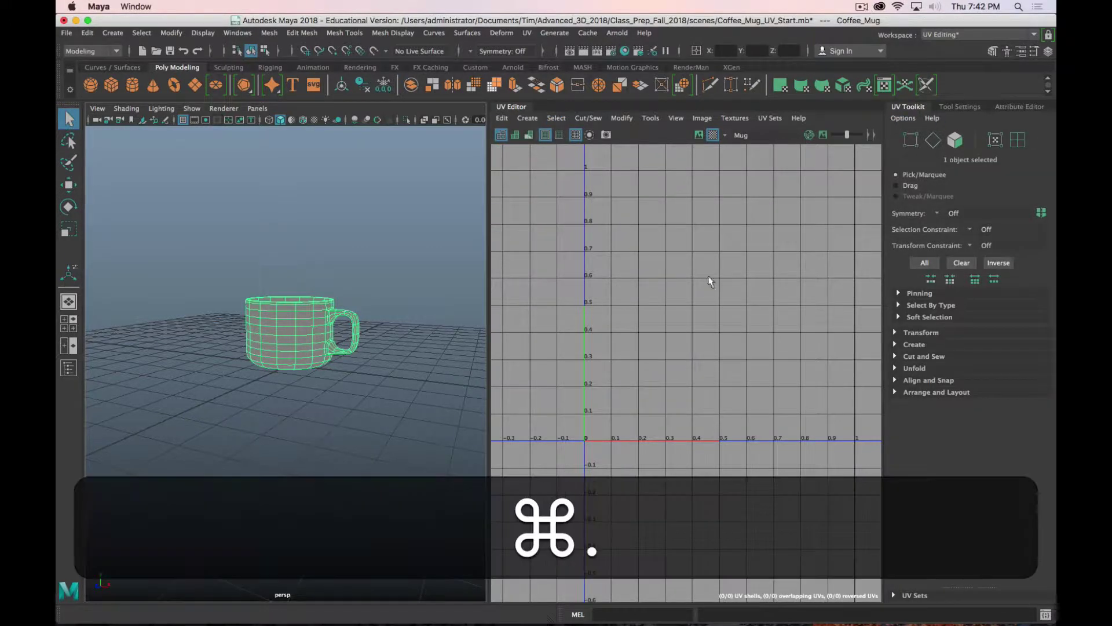
Step: Turn off the checker map display for the mug
scroll(331, 365, down, 2)
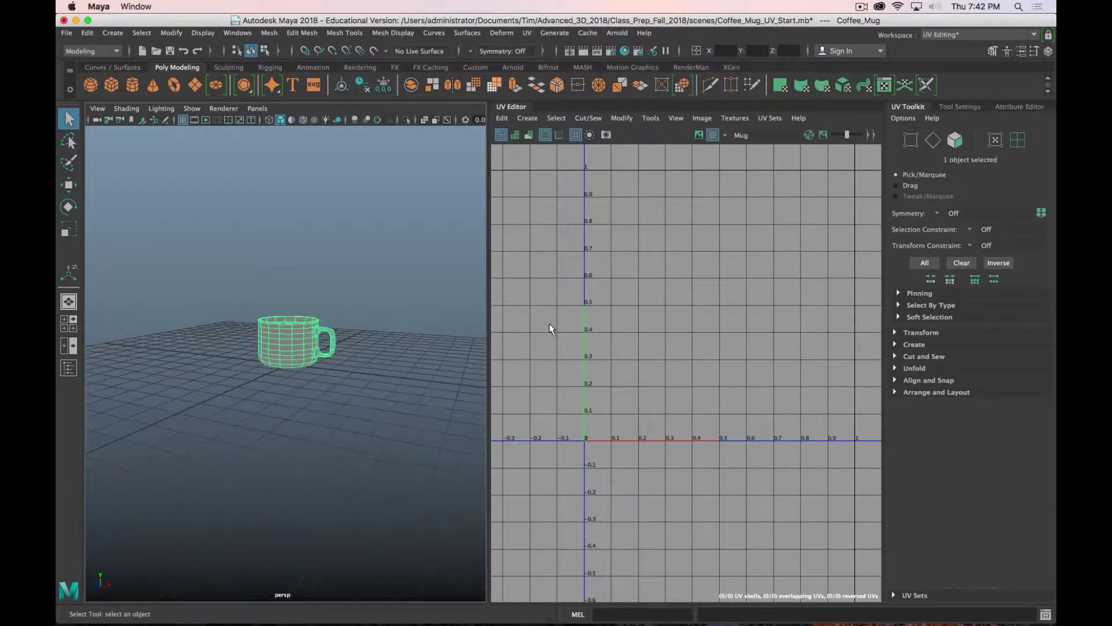
scroll(572, 330, down, 2)
click(712, 134)
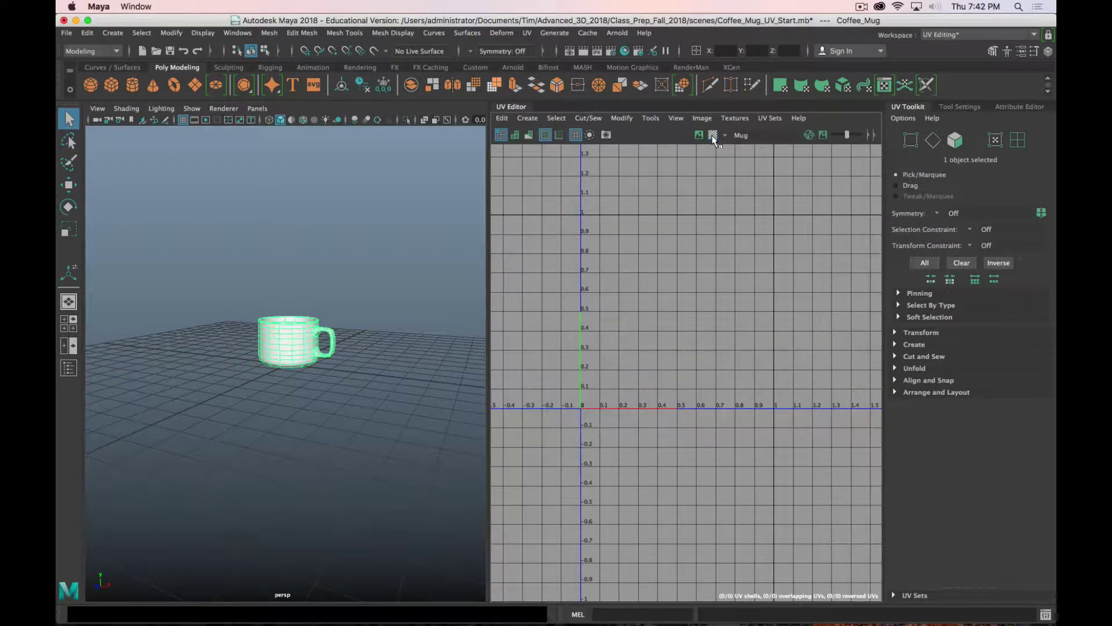
click(712, 135)
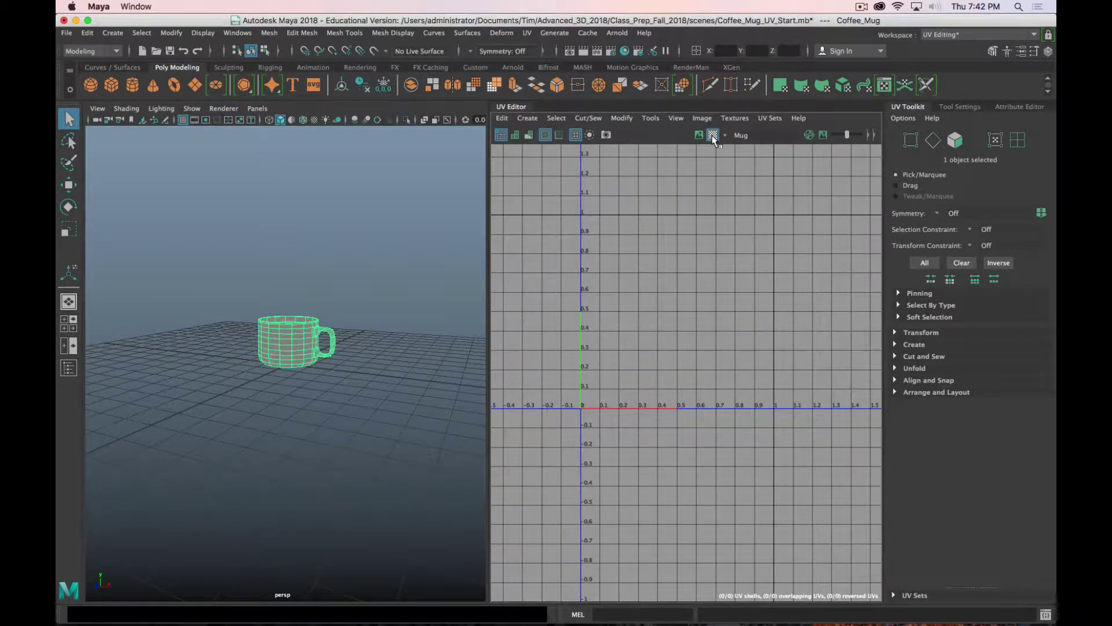
click(712, 135)
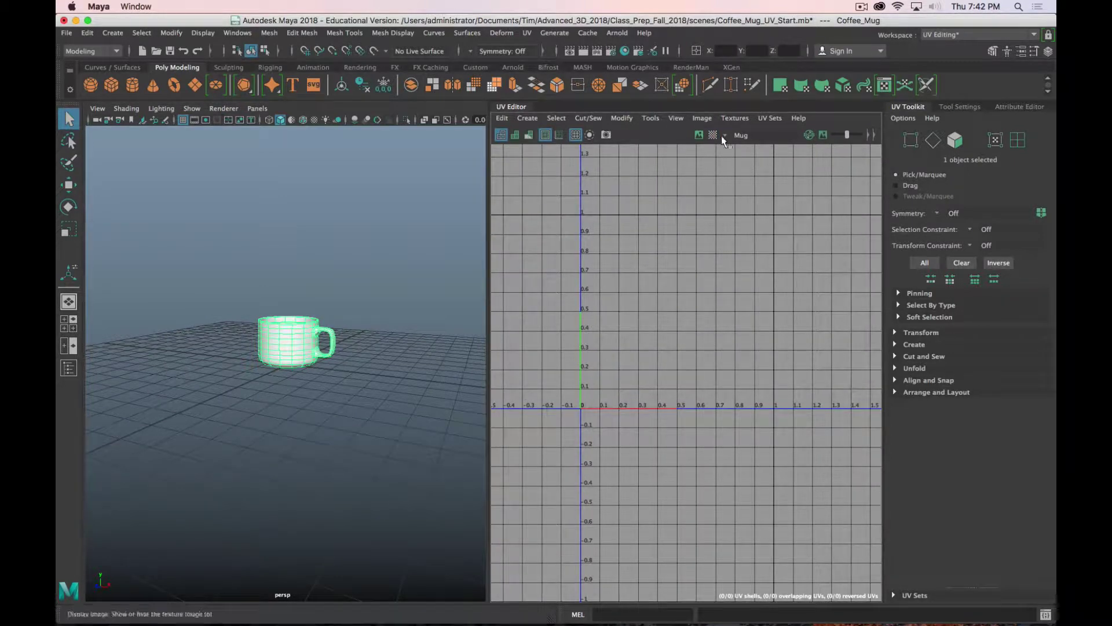
click(293, 346)
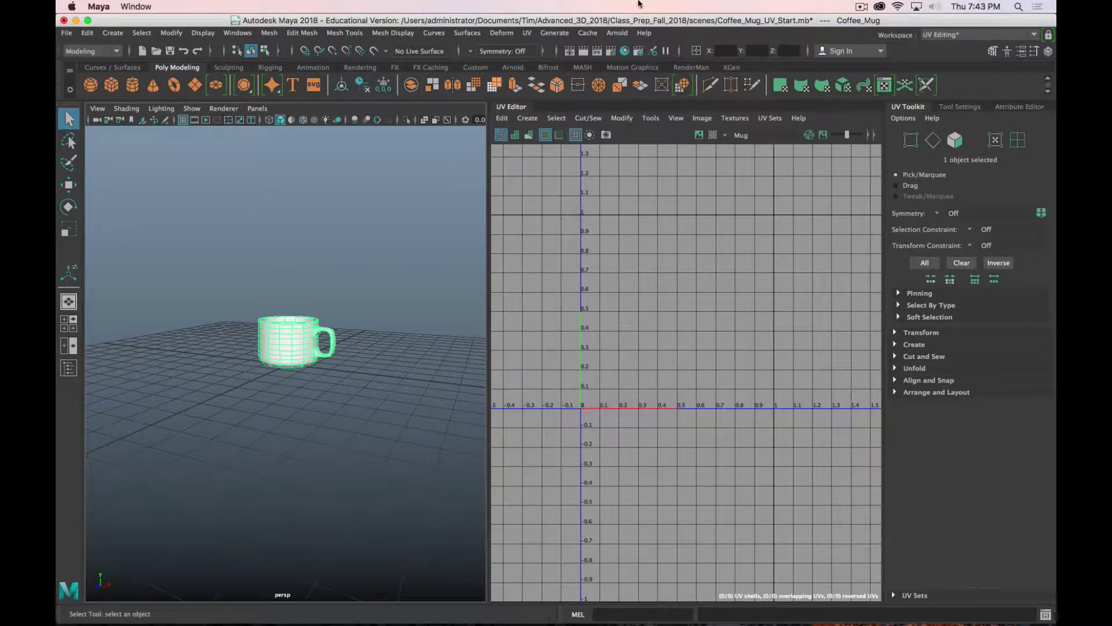
click(527, 33)
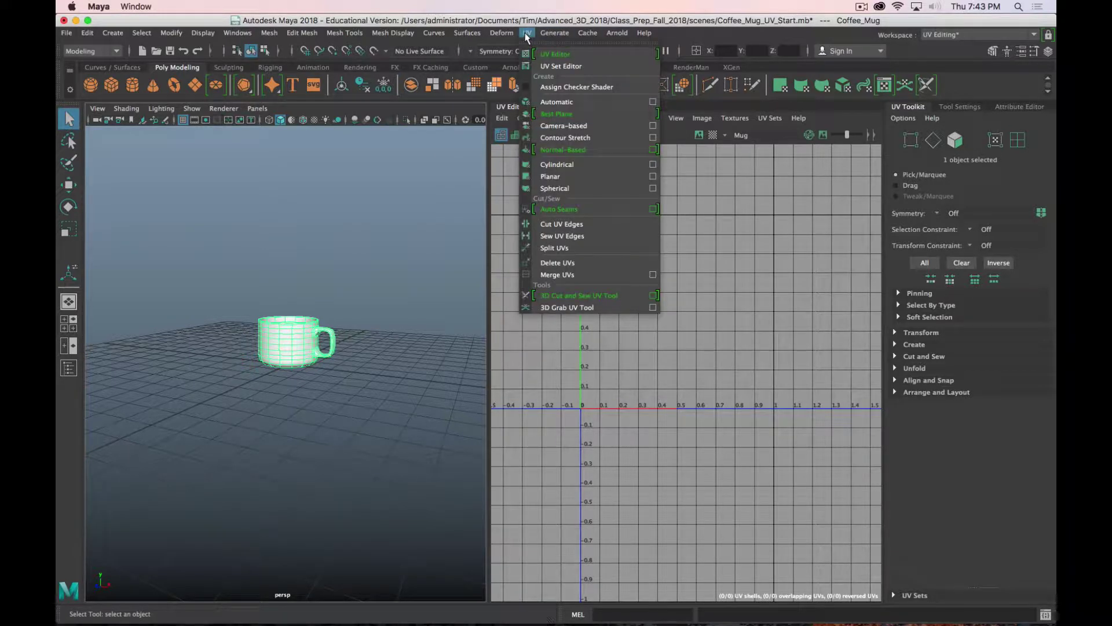
click(526, 34)
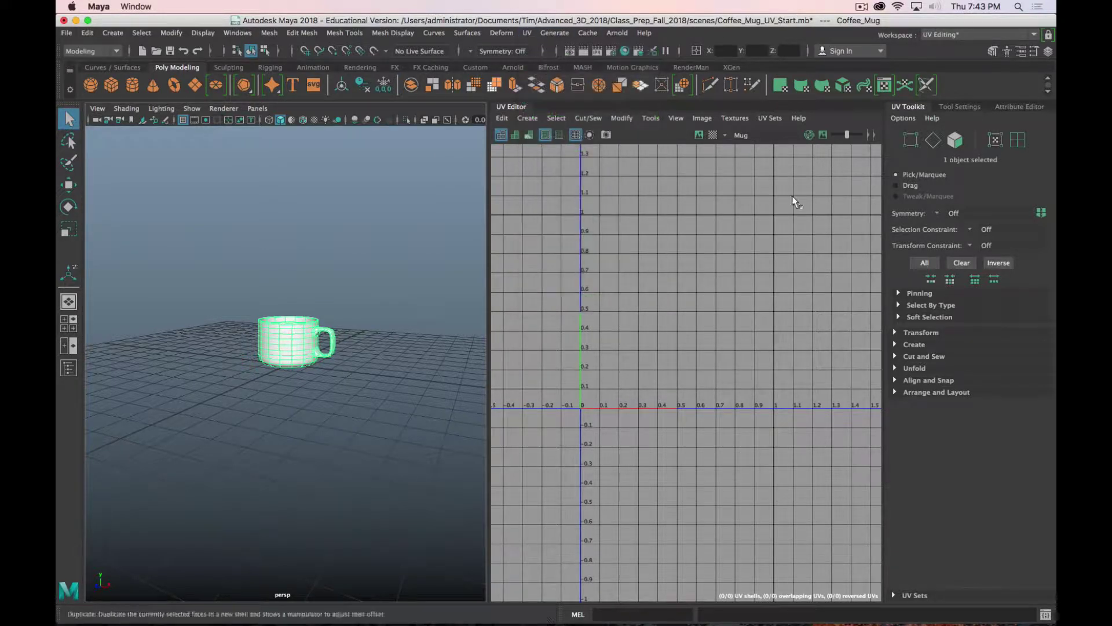
Step: Try an automatic UV projection on the coffee mug, inspect its projection planes, and undo it
click(914, 344)
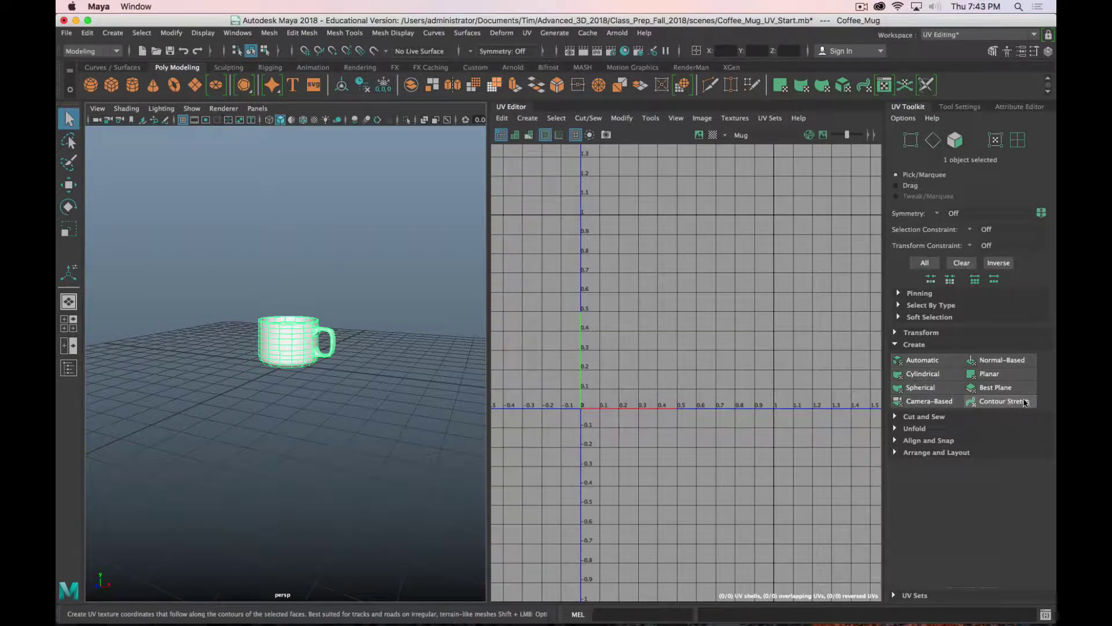
click(922, 359)
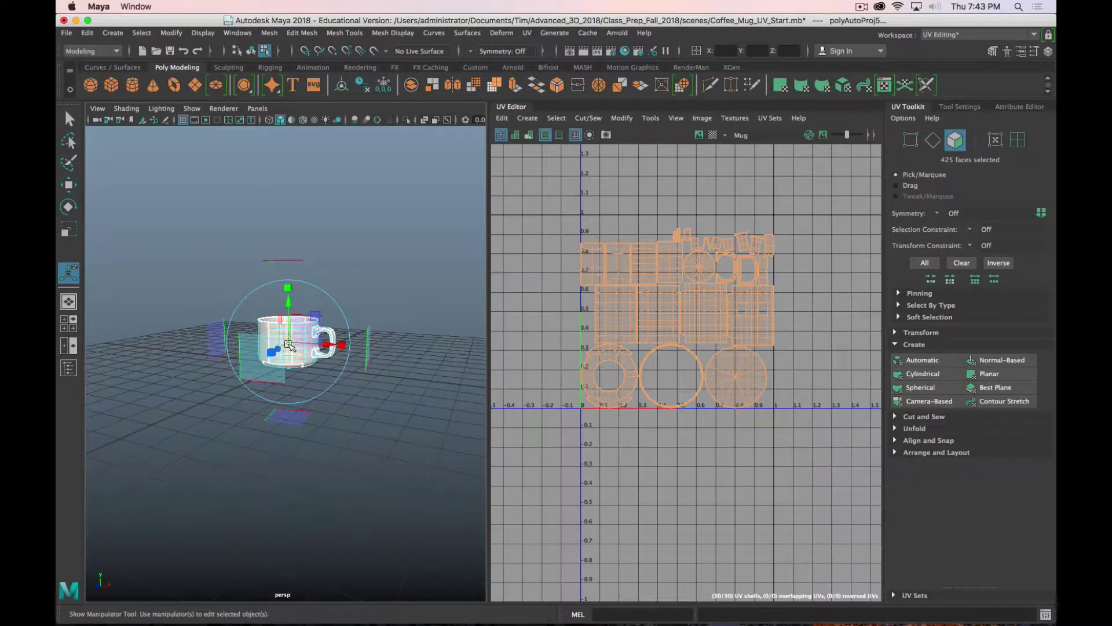
key(space)
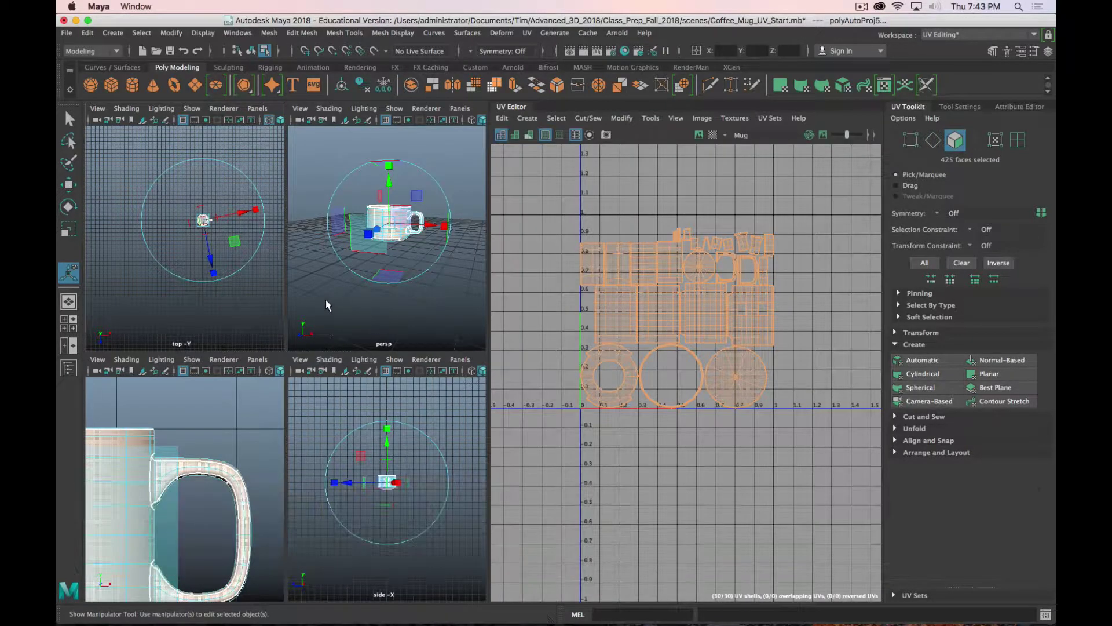
key(space)
scroll(305, 351, up, 5)
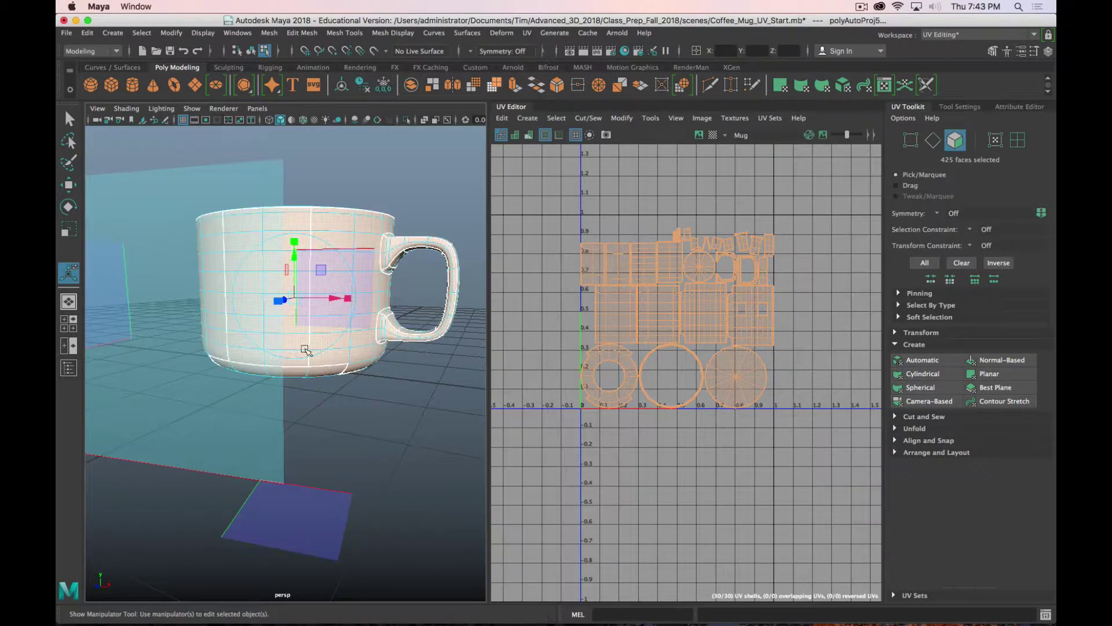
scroll(418, 340, down, 3)
alt+drag(389, 389, 350, 405)
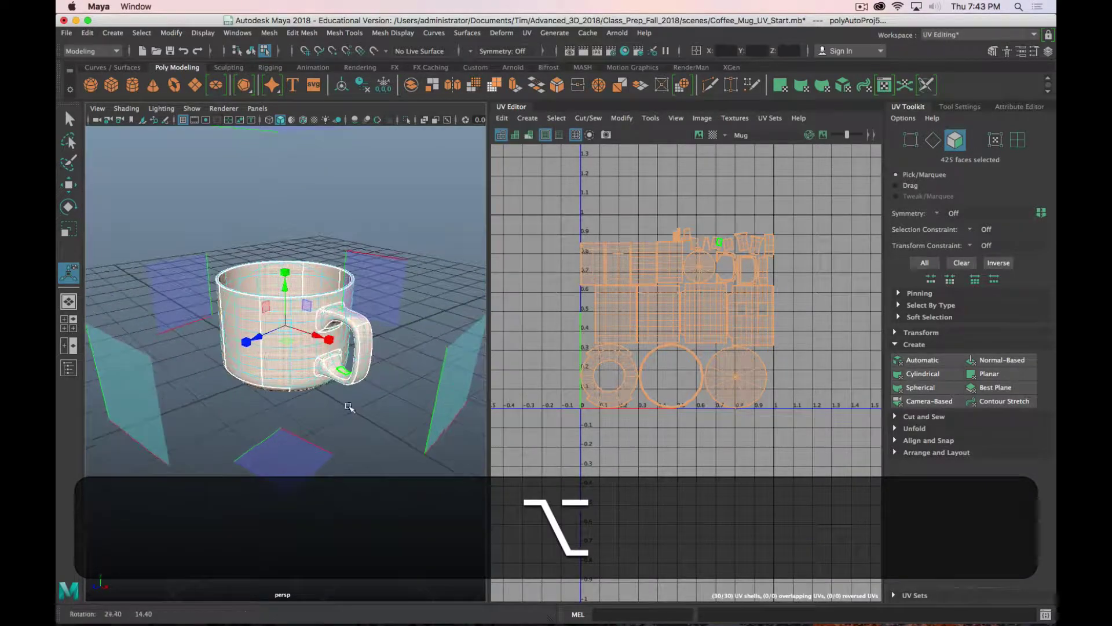
scroll(338, 344, down, 5)
scroll(339, 346, up, 3)
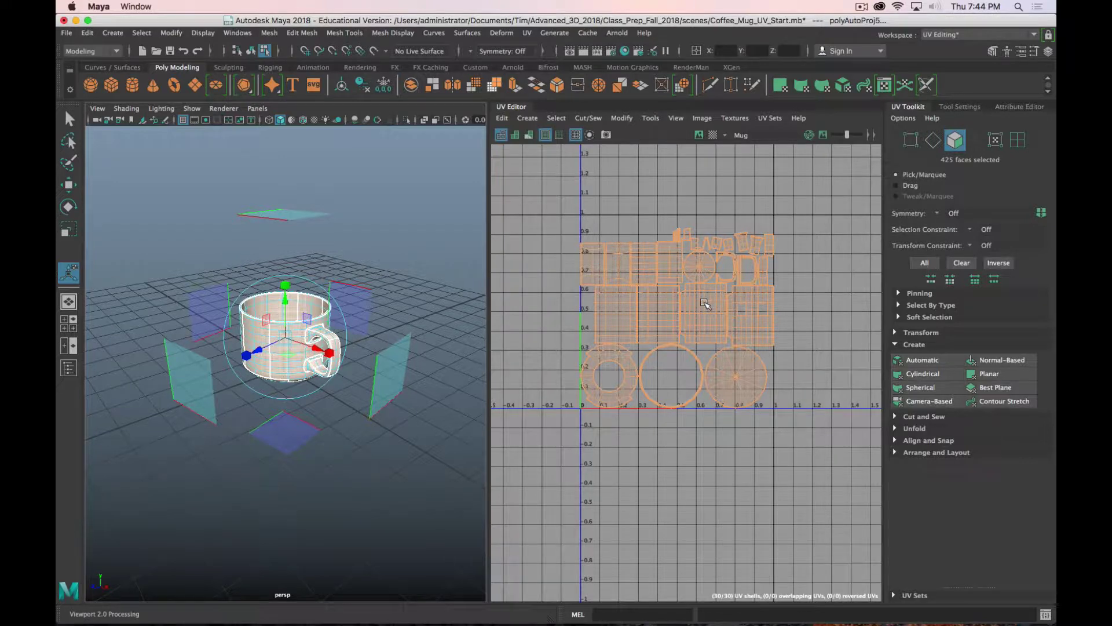
key(z)
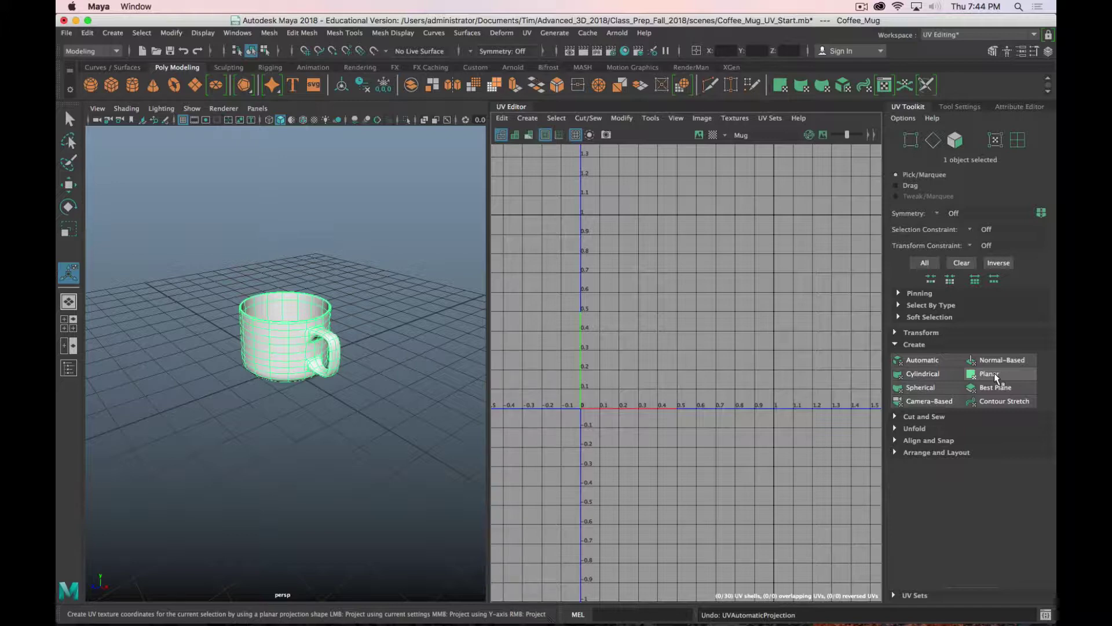
Step: Open the planar mapping options for the mug and set the projection to come from the Z axis
alt+drag(260, 447, 293, 415)
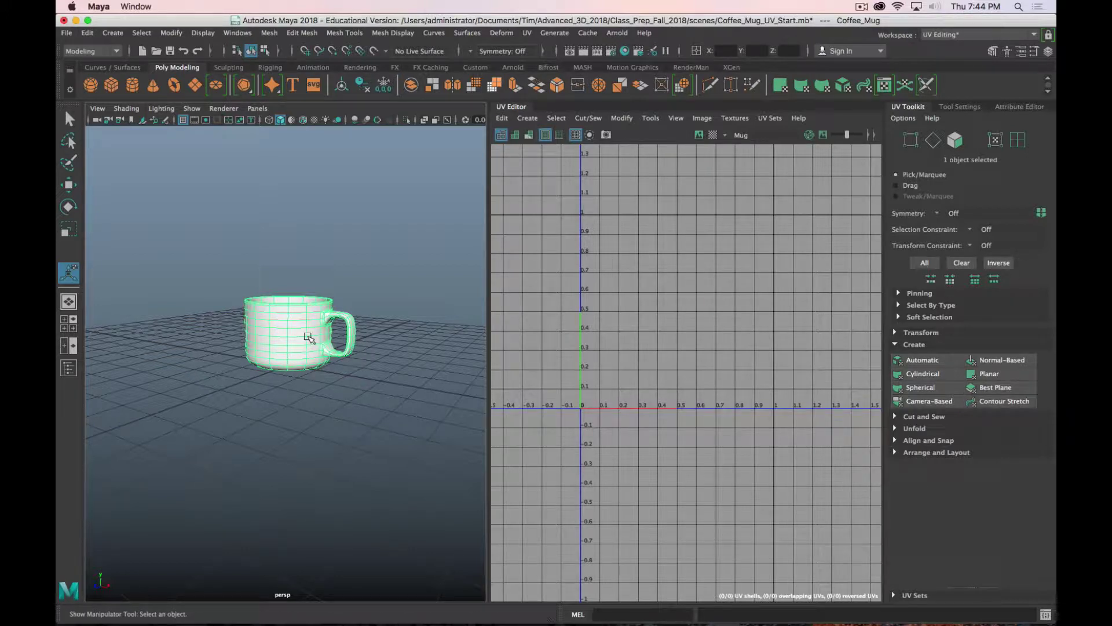
key(shift)
shift+click(991, 375)
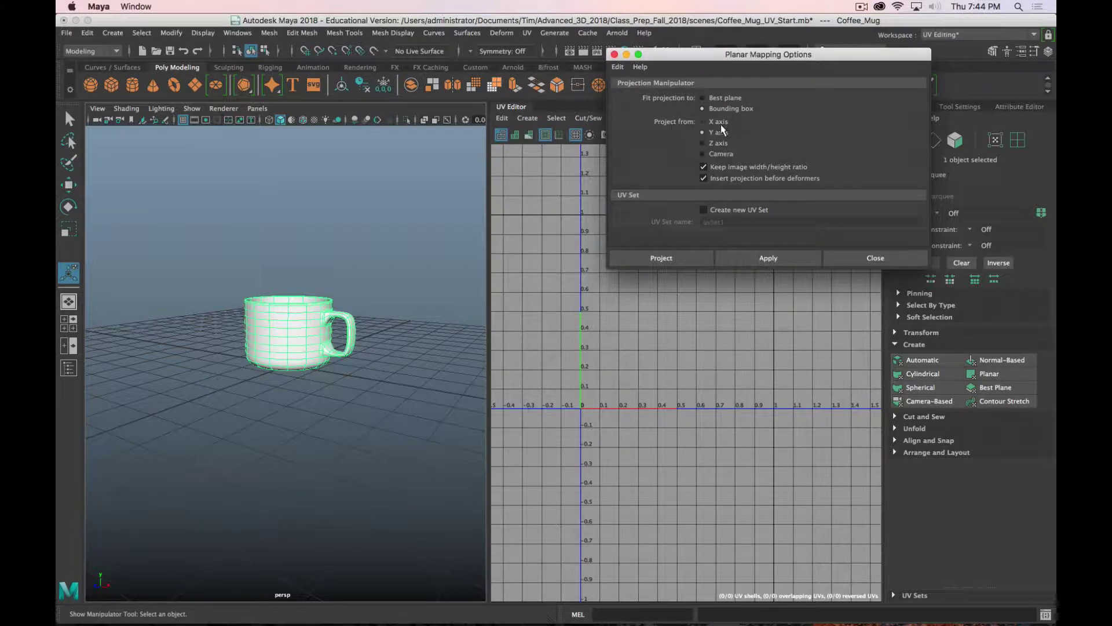
key(alt)
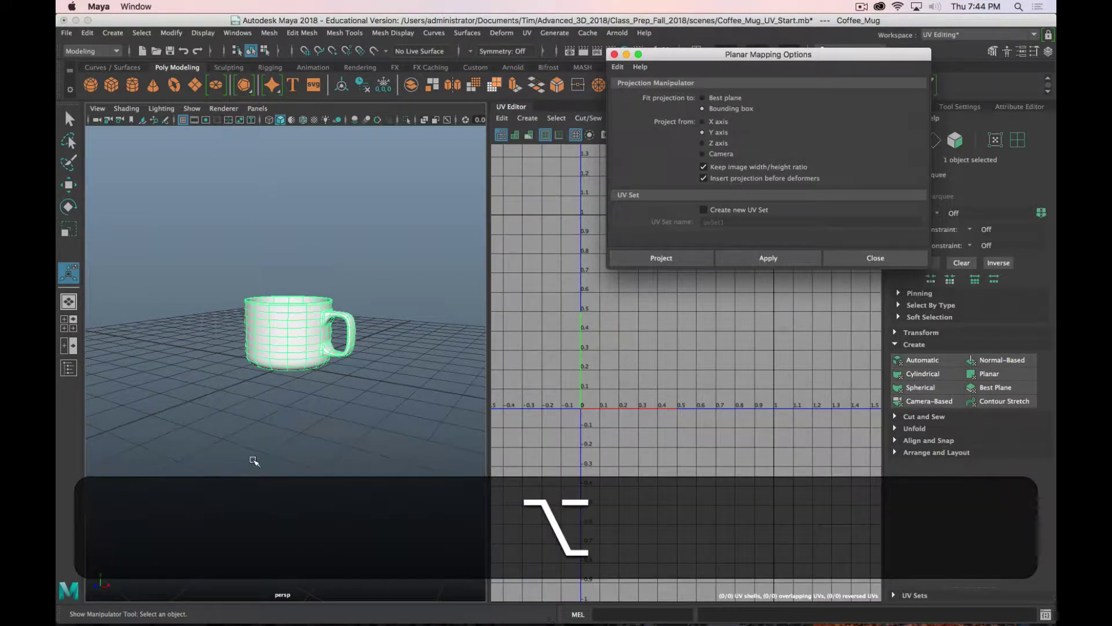
mouse_move(254, 461)
alt+mouse_down()
mouse_move(303, 449)
mouse_move(265, 462)
mouse_move(266, 427)
mouse_move(254, 465)
alt+mouse_up()
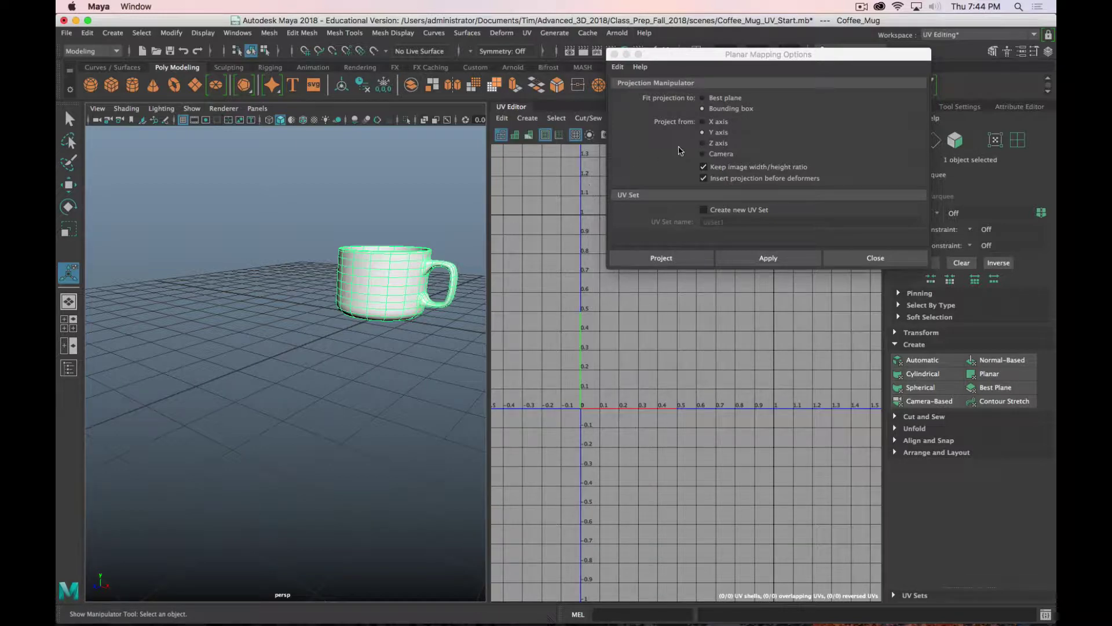
click(702, 144)
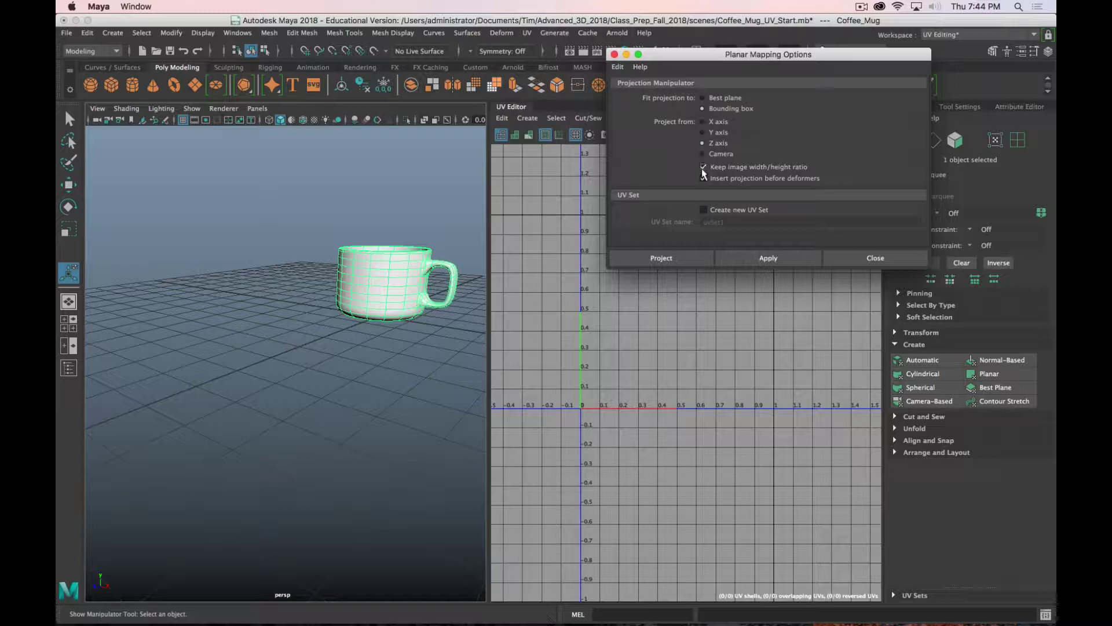
Step: Try a planar projection with Keep image width/height ratio off, inspect it with the checker map, and undo the projection
click(768, 259)
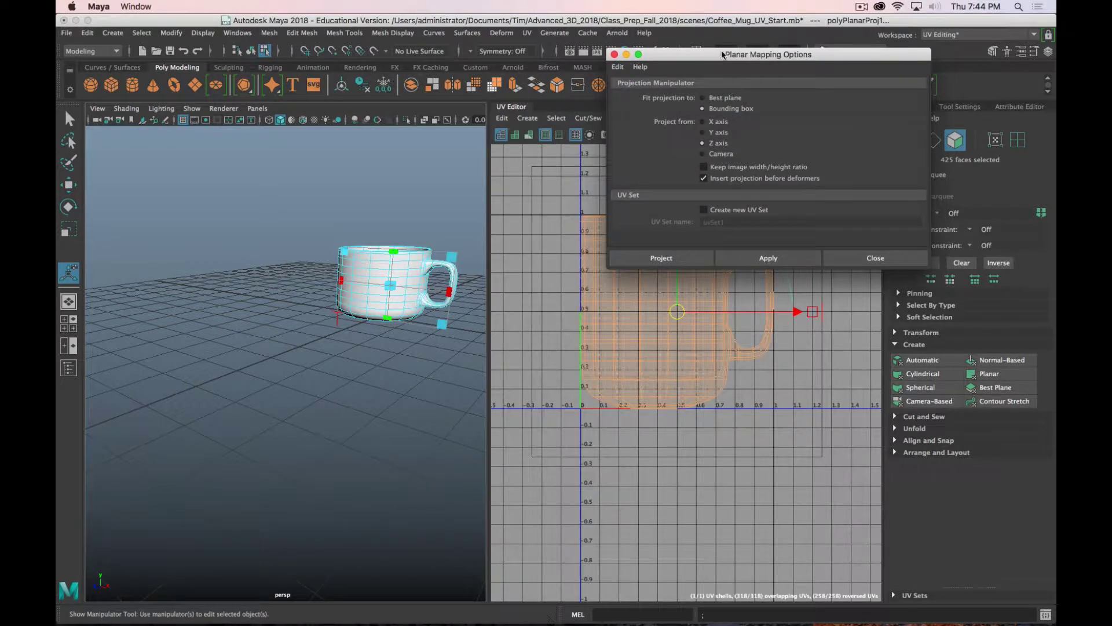
drag(720, 55, 923, 211)
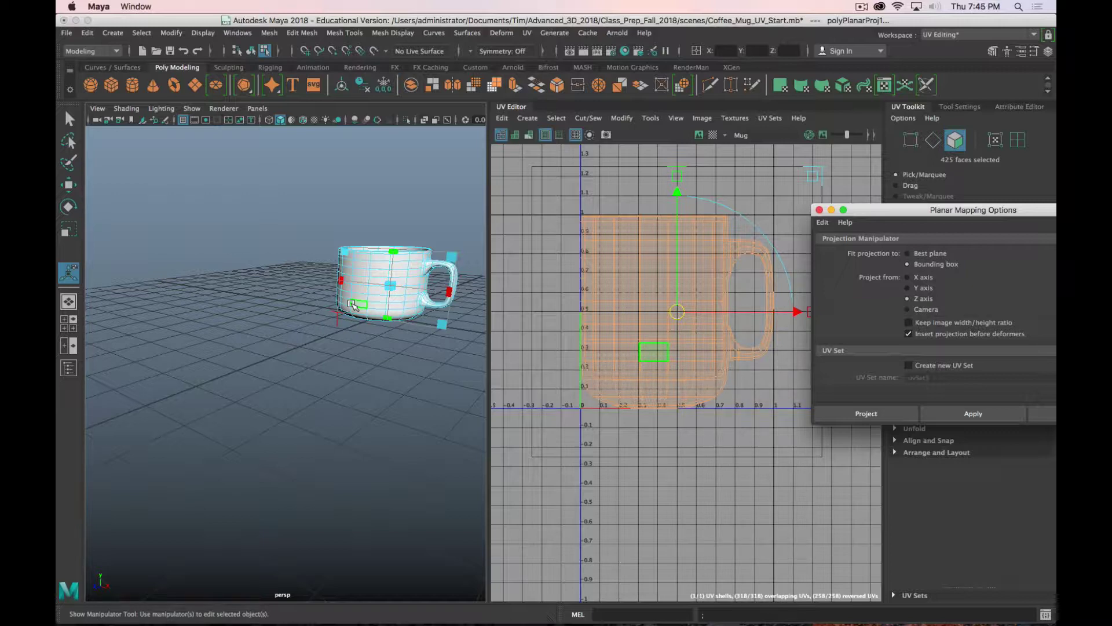
click(712, 137)
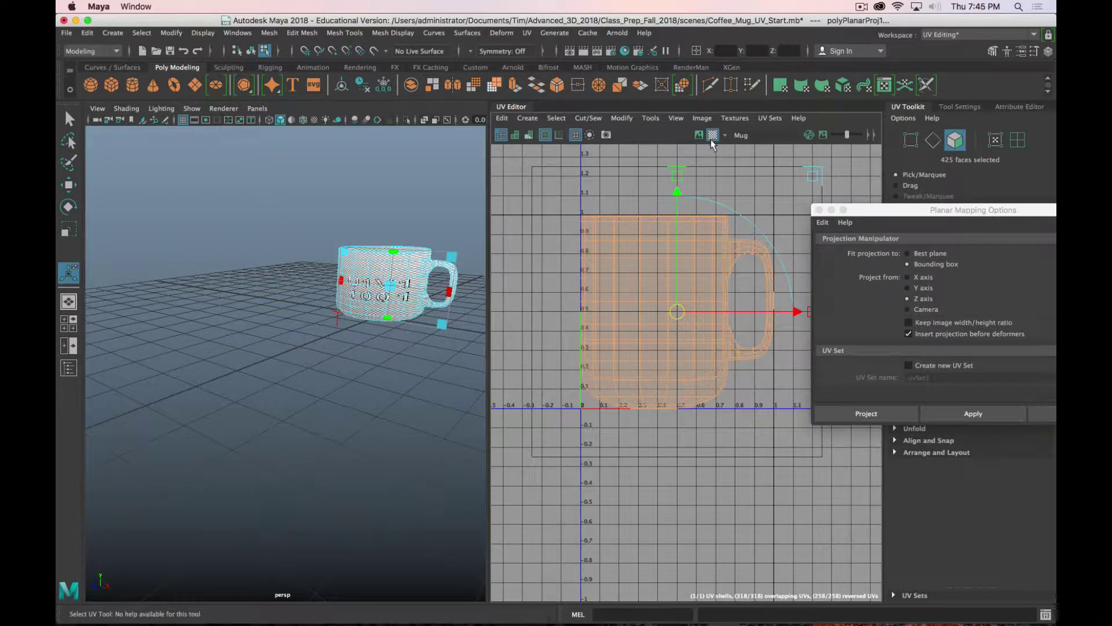
alt+drag(256, 246, 369, 237)
alt+middle_drag(368, 237, 107, 387)
alt+middle_drag(313, 203, 206, 340)
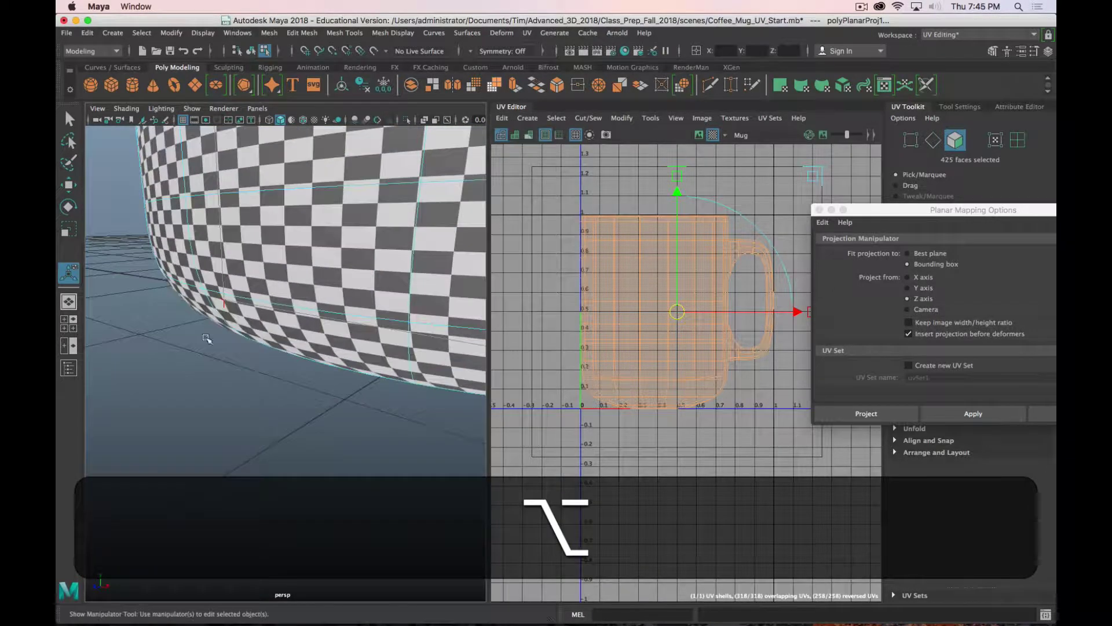
alt+middle_drag(313, 249, 245, 340)
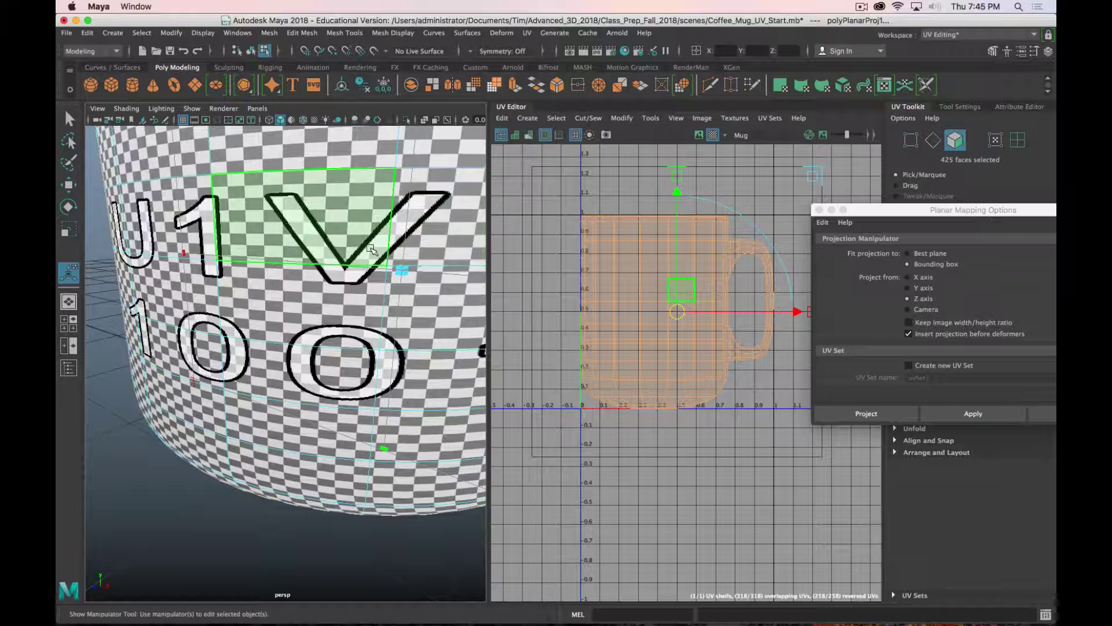
key(z)
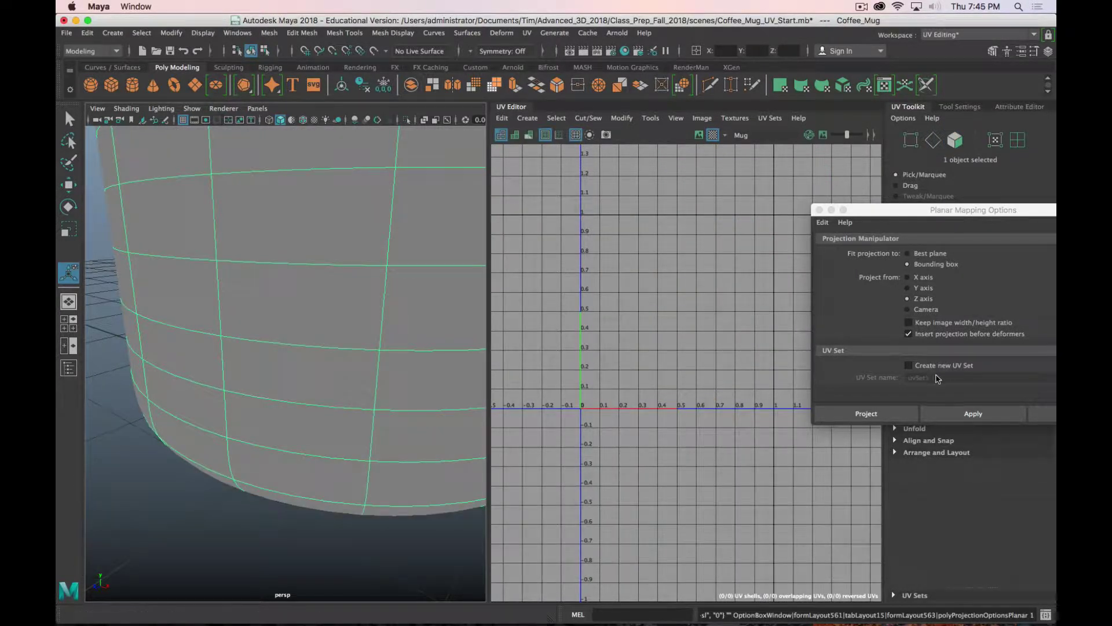
Step: Turn on Keep image width/height ratio and project planar UVs onto the mug from the Z axis
click(909, 324)
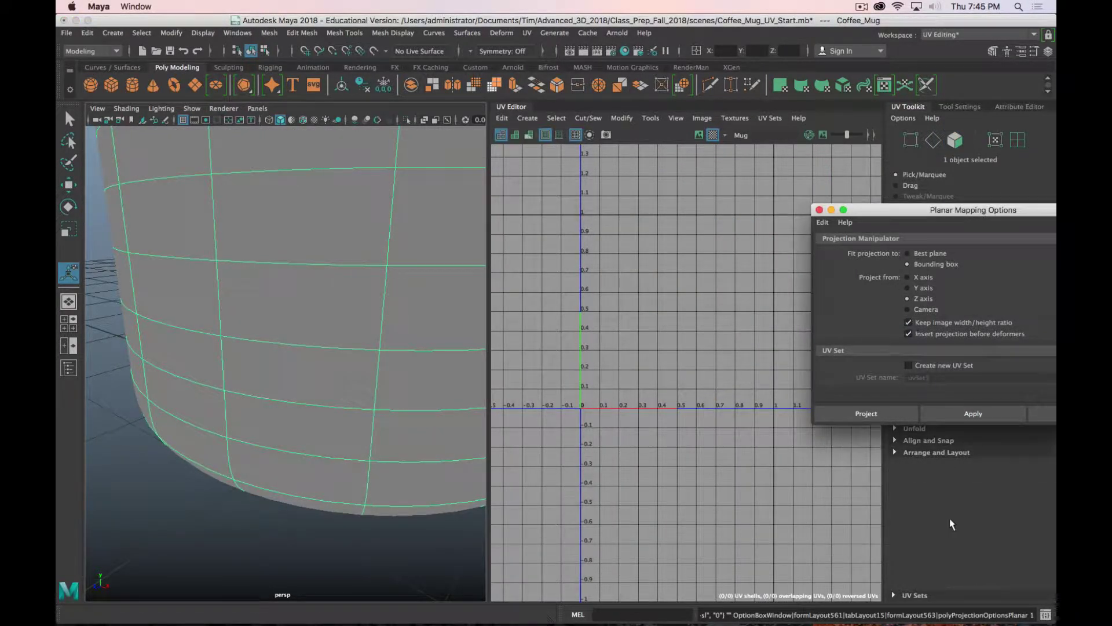
click(866, 414)
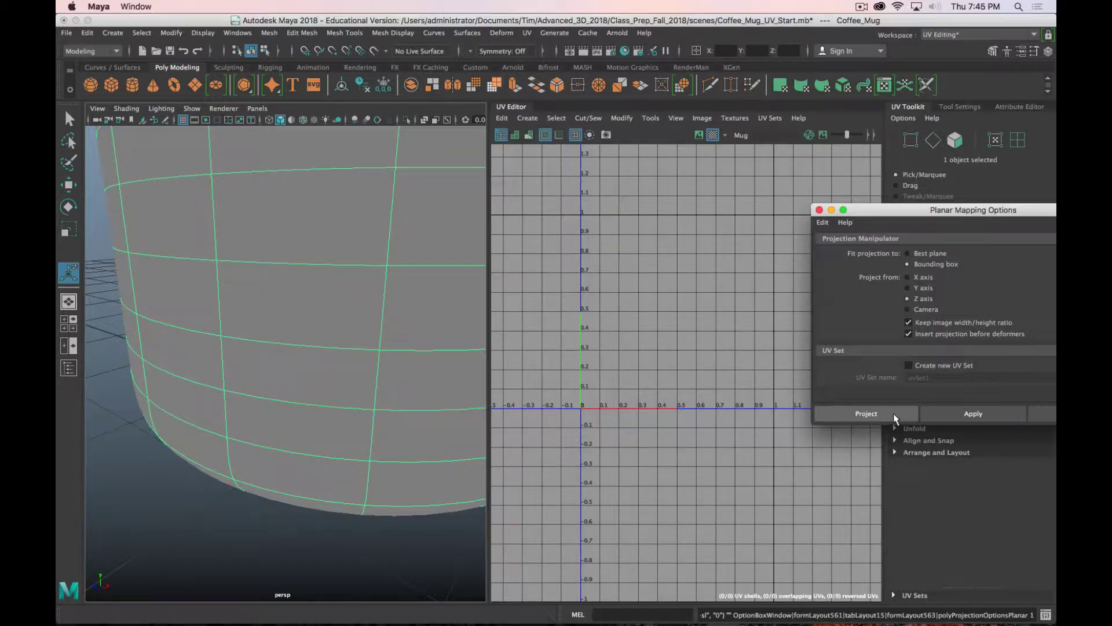
scroll(679, 324, down, 5)
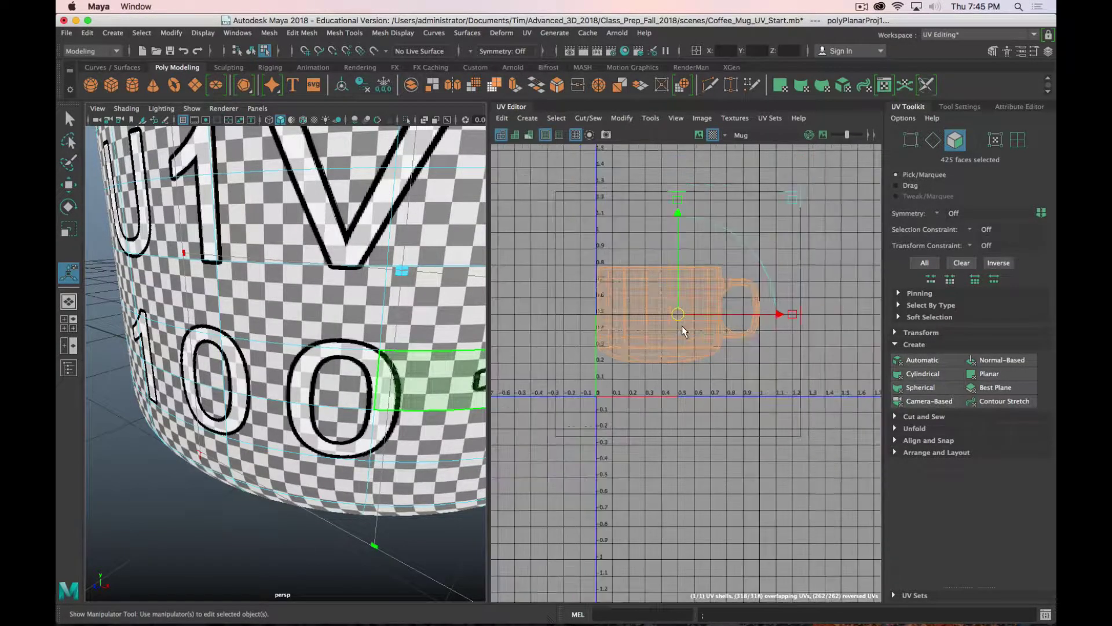
scroll(347, 327, down, 10)
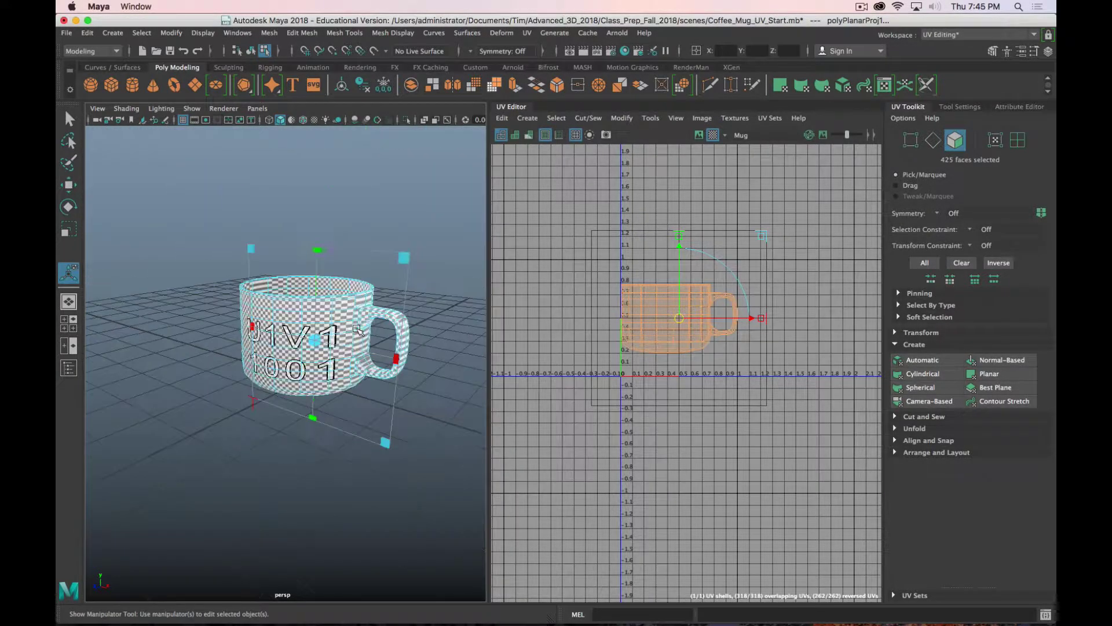
Step: Examine the checker pattern for stretching on the mug's front, sides and handle
alt+drag(353, 321, 342, 346)
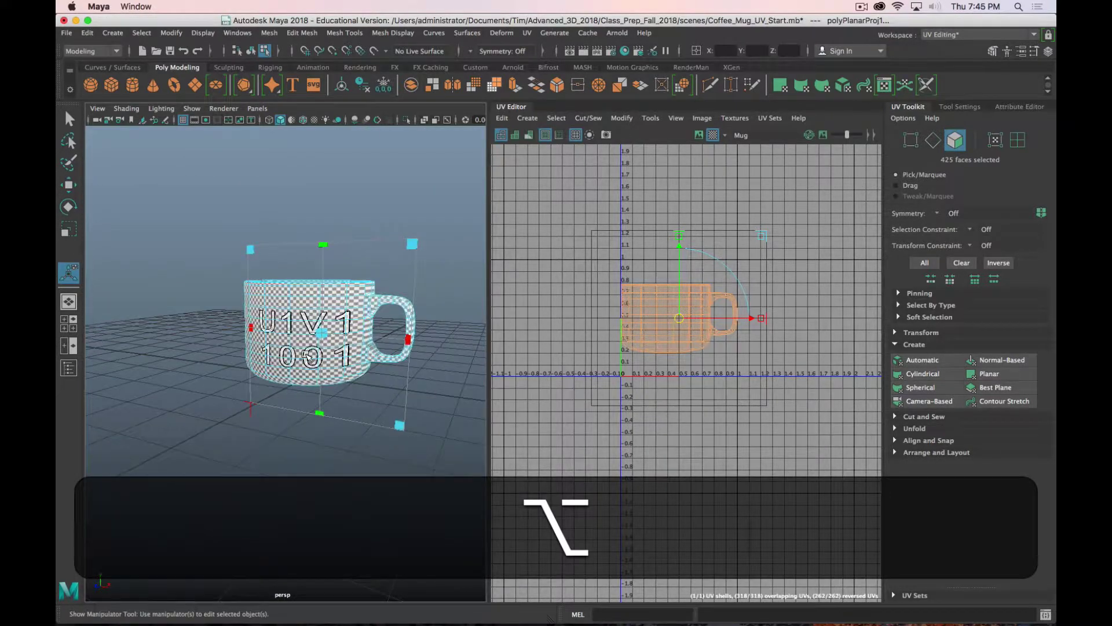
scroll(342, 346, up, 10)
scroll(342, 346, down, 4)
alt+middle_drag(342, 346, 333, 364)
alt+drag(407, 359, 432, 355)
click(432, 354)
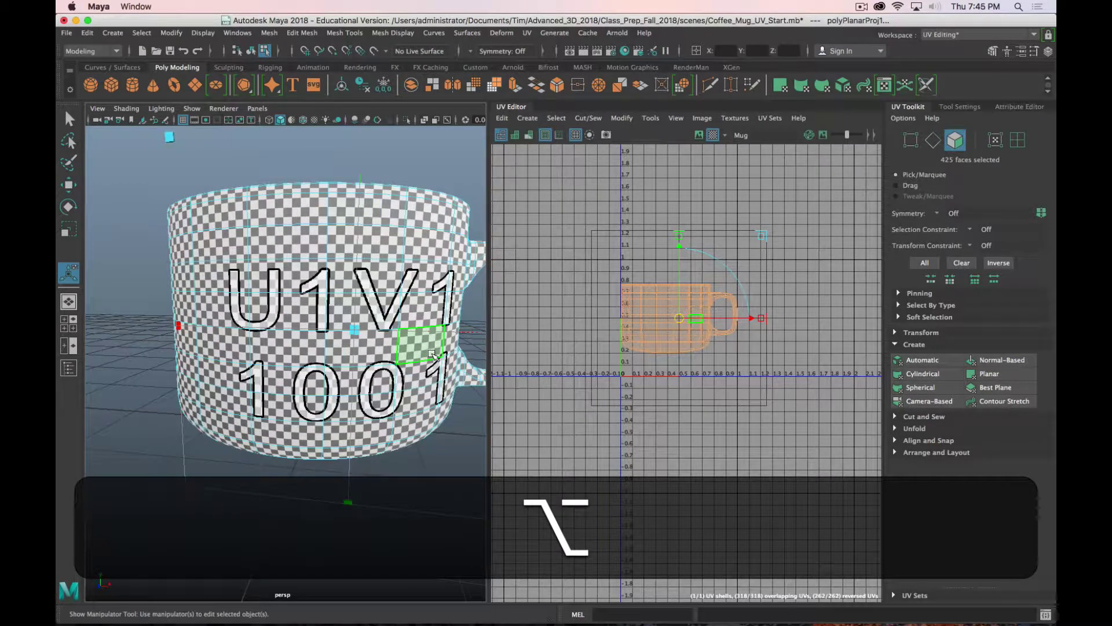
alt+drag(418, 336, 336, 422)
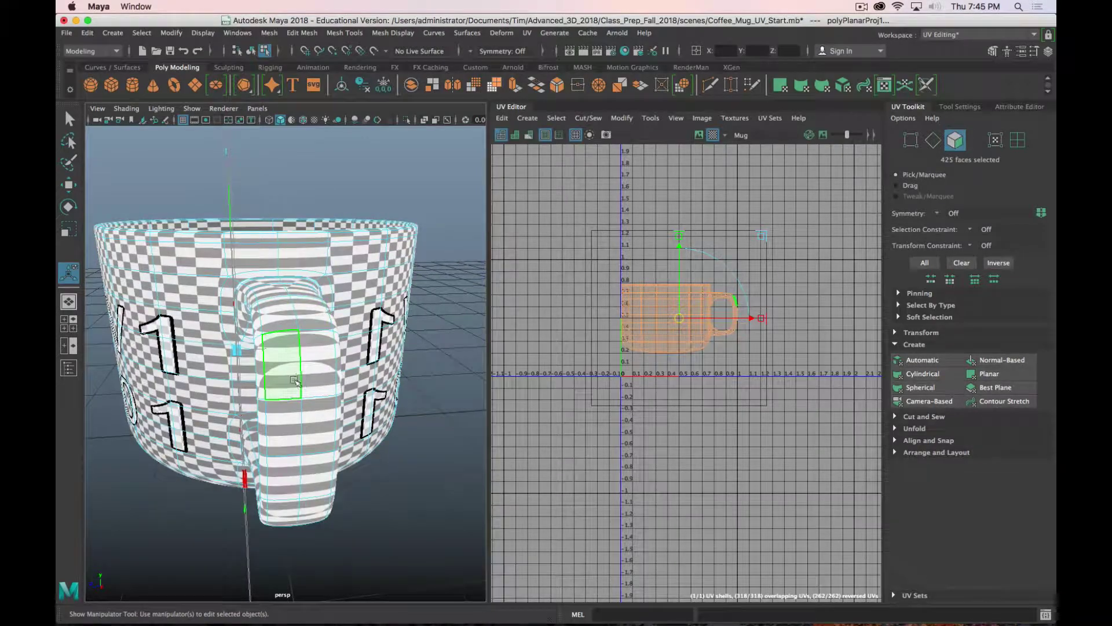
click(292, 307)
mouse_move(292, 307)
alt+mouse_down()
mouse_move(209, 385)
mouse_move(298, 317)
alt+mouse_up()
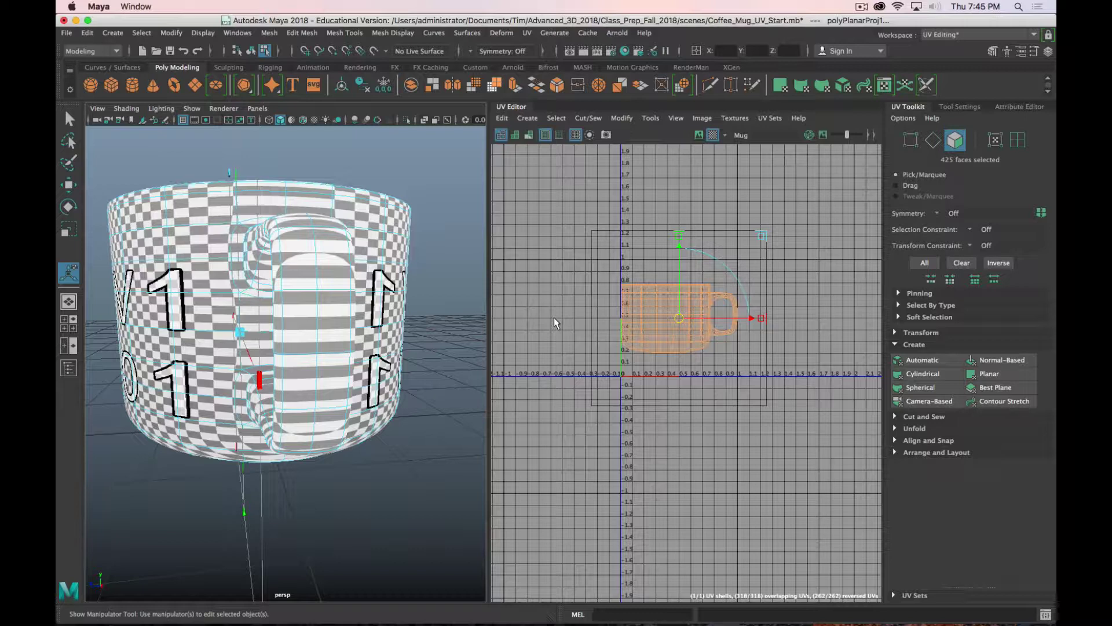
key(super+period)
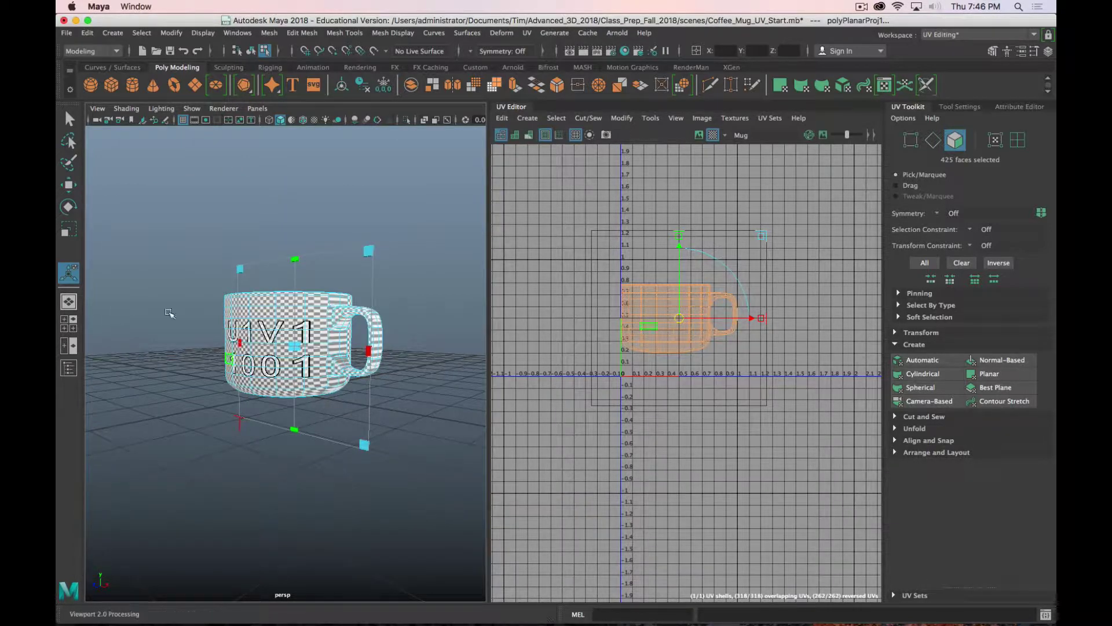
scroll(260, 394, up, 4)
mouse_move(249, 394)
alt+mouse_down()
mouse_move(280, 401)
mouse_move(122, 400)
mouse_move(255, 409)
alt+mouse_up()
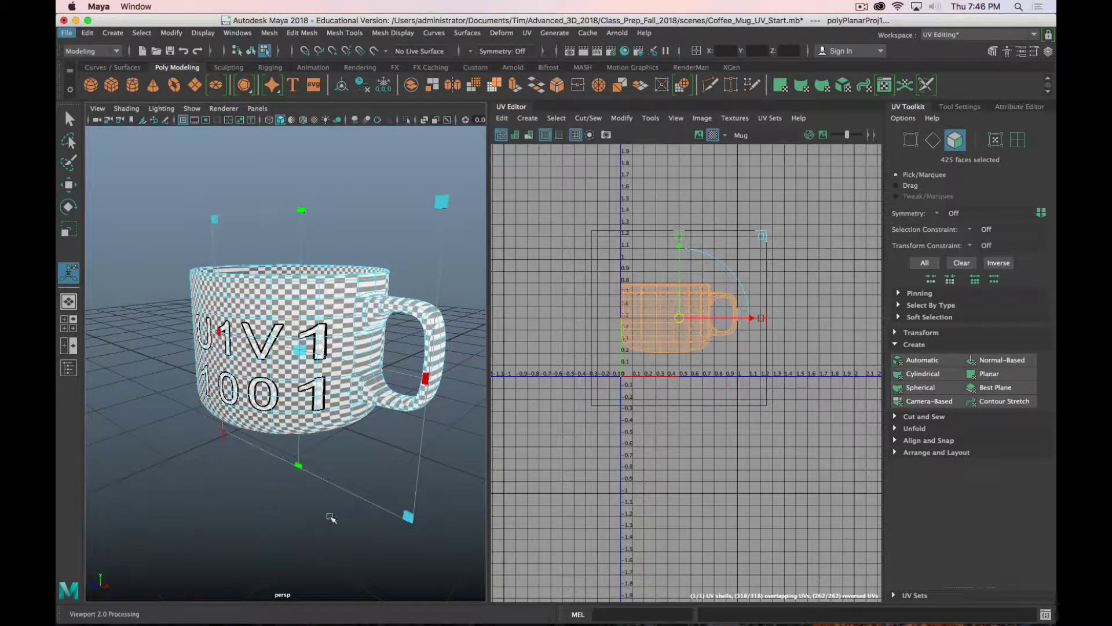
alt+drag(339, 364, 321, 288)
alt+drag(232, 312, 246, 394)
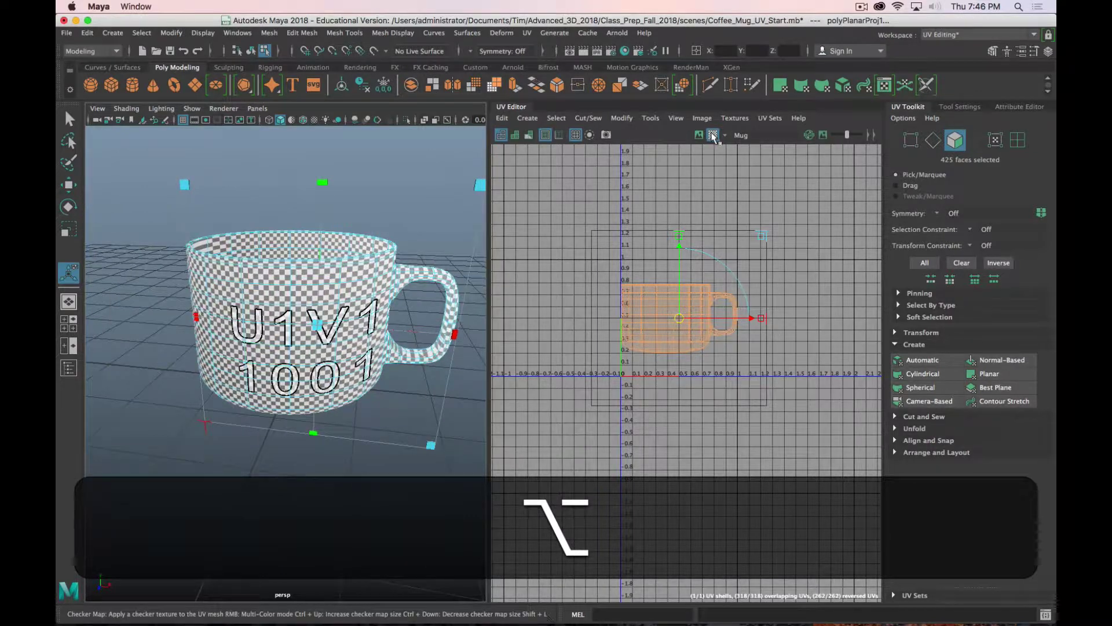
Step: Turn off the checker map display and switch the mug to edge selection mode
key(5)
alt+drag(360, 394, 321, 400)
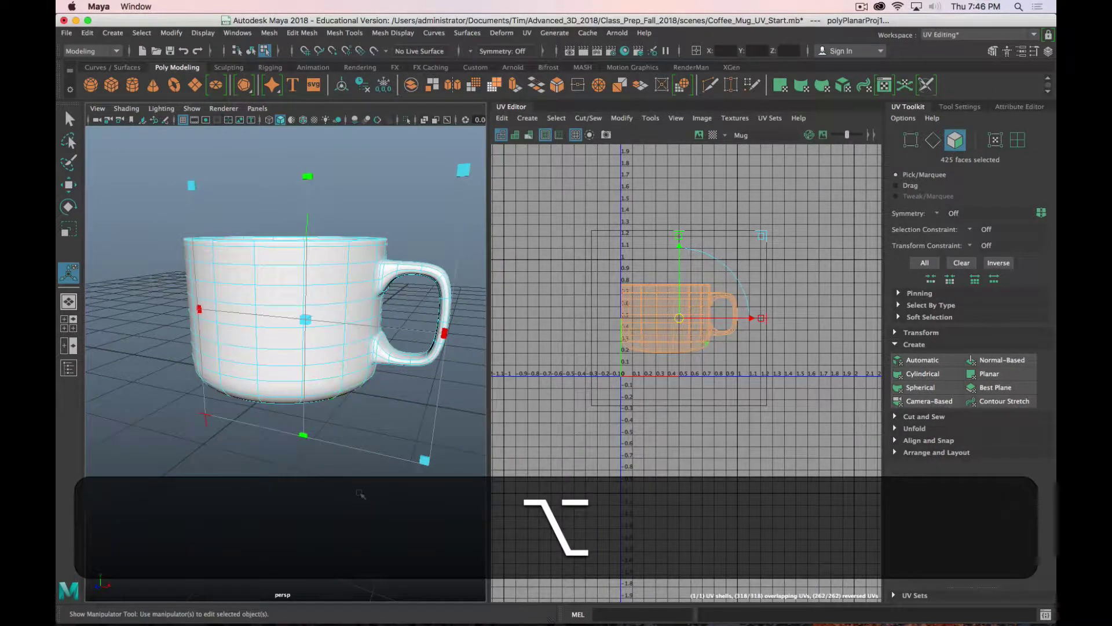
scroll(335, 377, up, 5)
alt+drag(358, 363, 349, 311)
right_drag(348, 271, 350, 240)
Step: Select the edge loop around the mug's inside bottom and cut the UVs along it
alt+drag(323, 373, 311, 427)
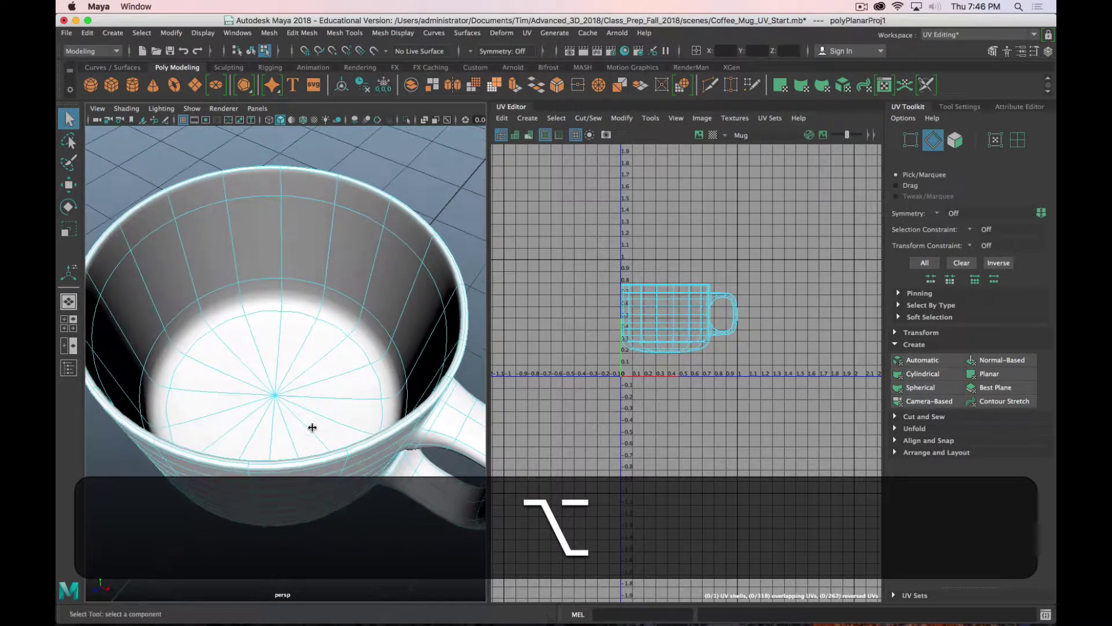
alt+drag(364, 395, 340, 392)
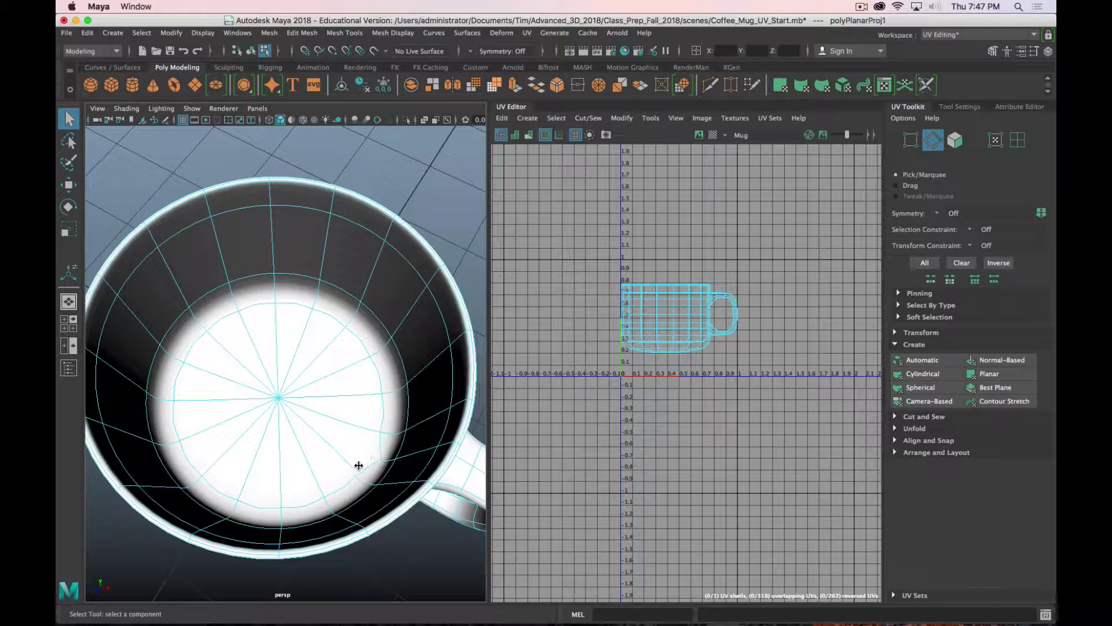
double_click(383, 420)
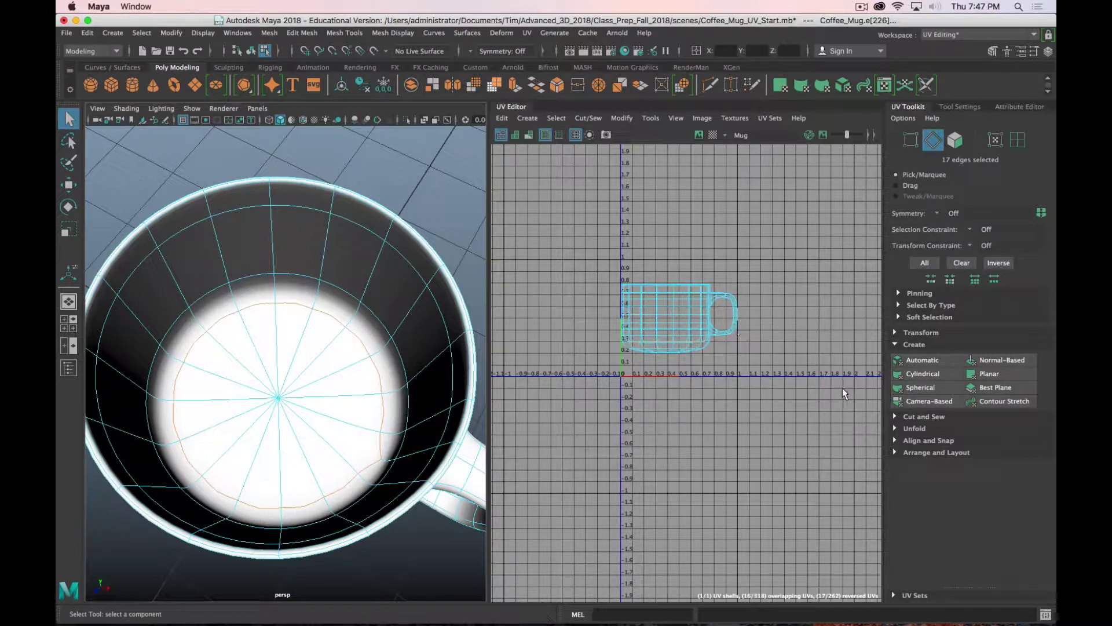
click(895, 416)
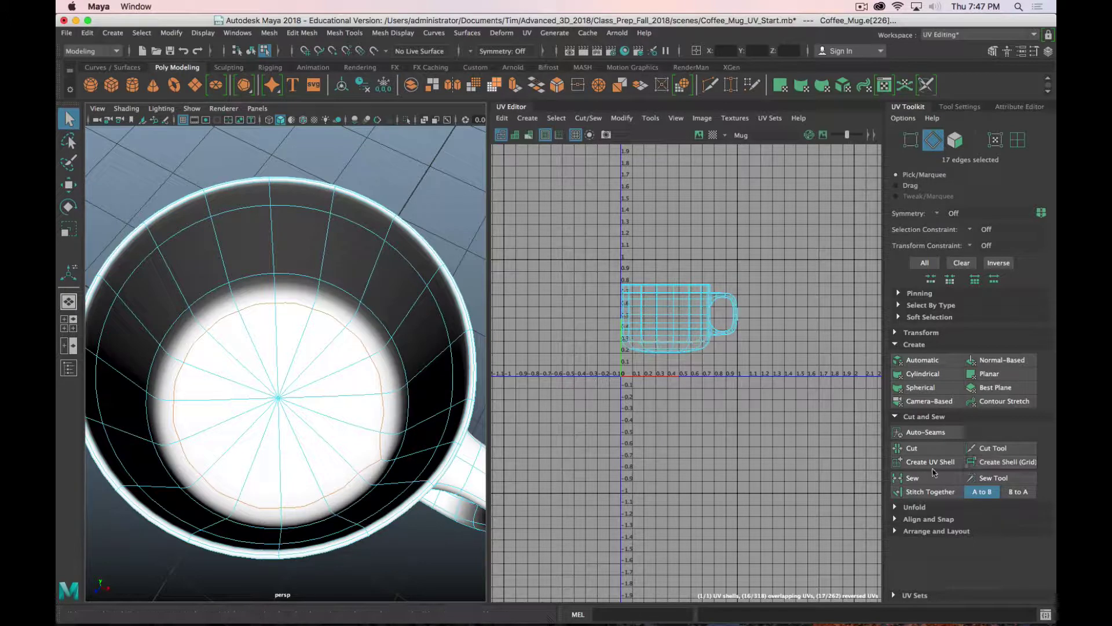
click(924, 453)
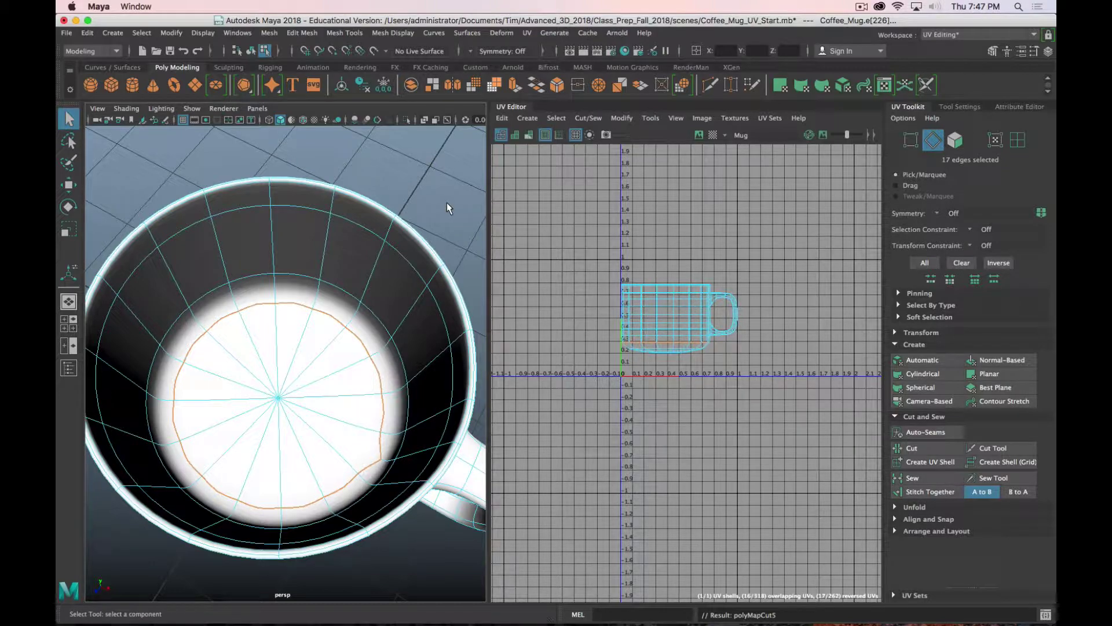
Step: Examine the cut seam around the mug's inside bottom from several angles
click(368, 252)
mouse_move(313, 404)
alt+mouse_down()
mouse_move(323, 363)
mouse_move(319, 413)
alt+mouse_up()
scroll(322, 412, up, 8)
alt+middle_drag(340, 311, 269, 392)
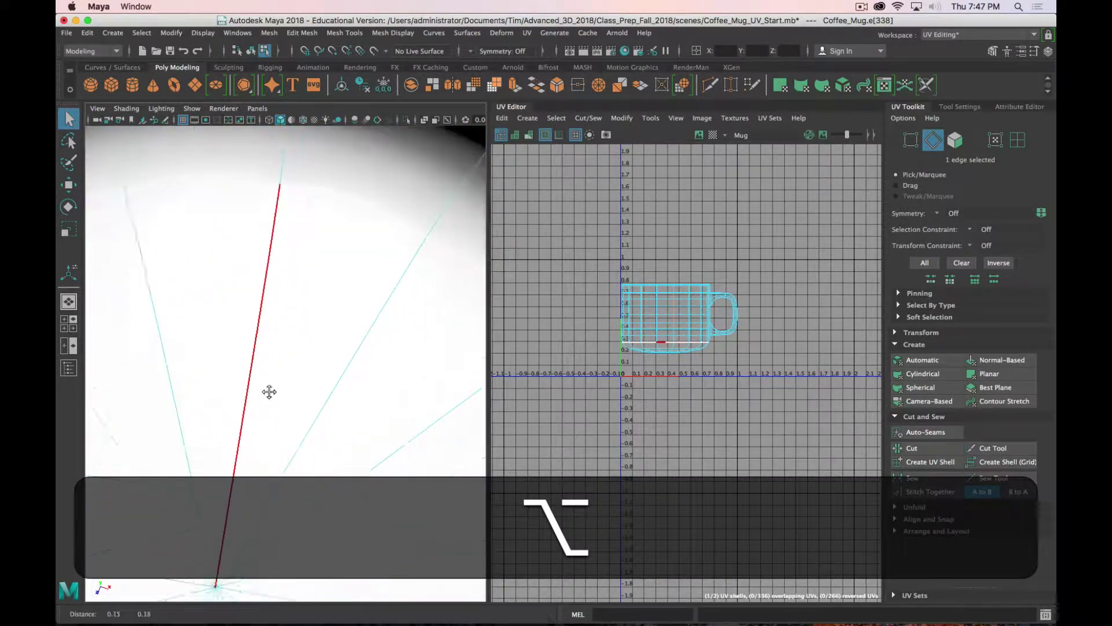
alt+drag(270, 392, 342, 303)
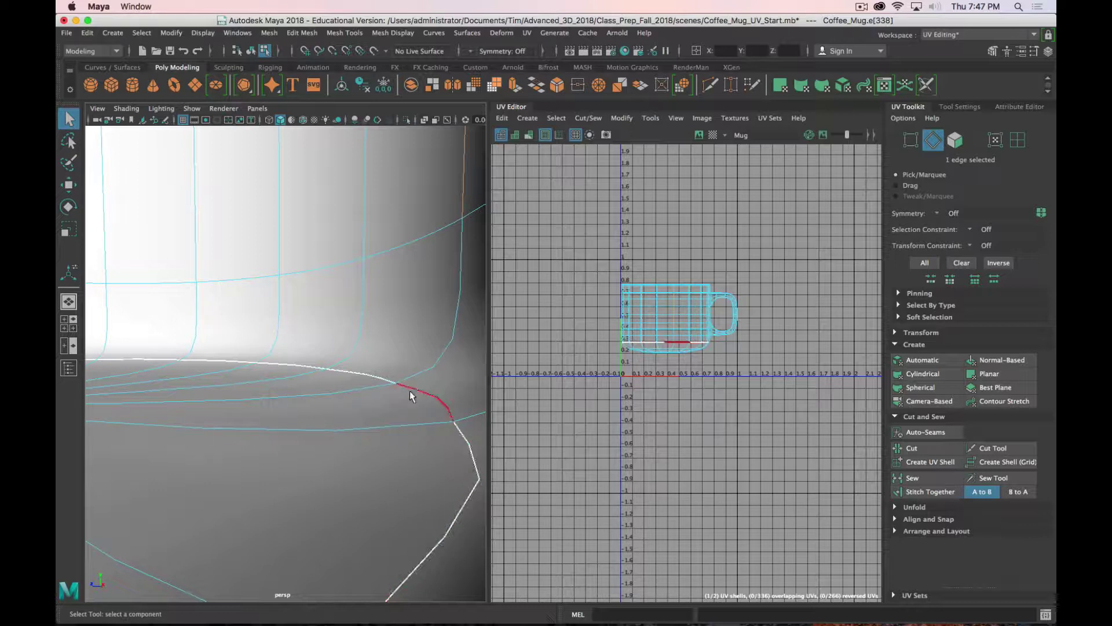
scroll(371, 469, down, 5)
scroll(333, 456, up, 3)
scroll(333, 457, up, 5)
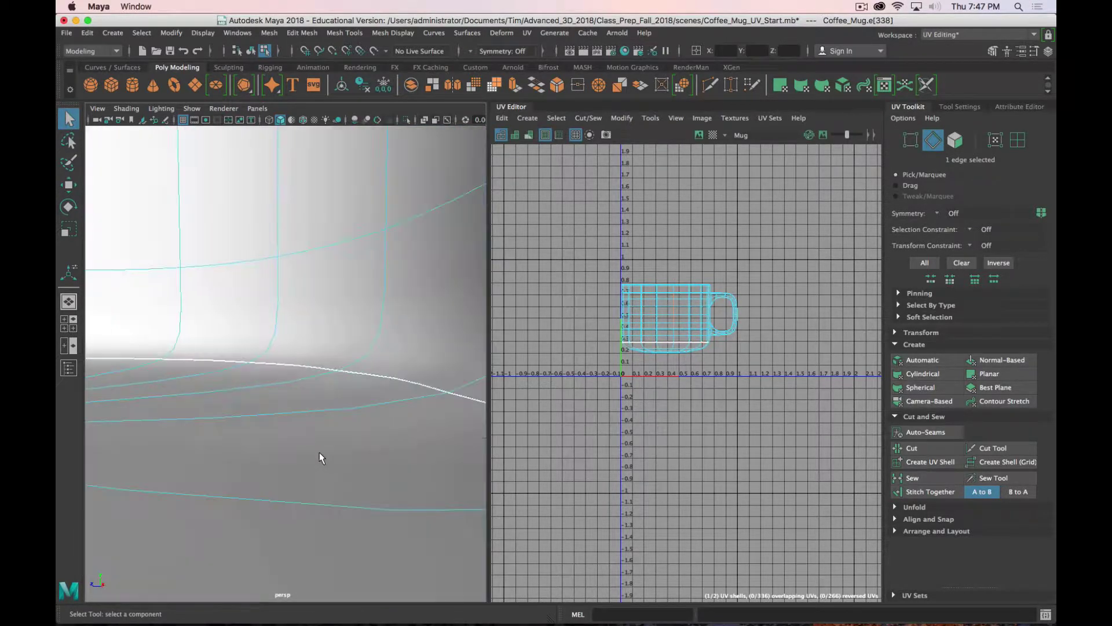
alt+drag(319, 451, 342, 477)
scroll(345, 489, down, 10)
alt+drag(299, 445, 335, 412)
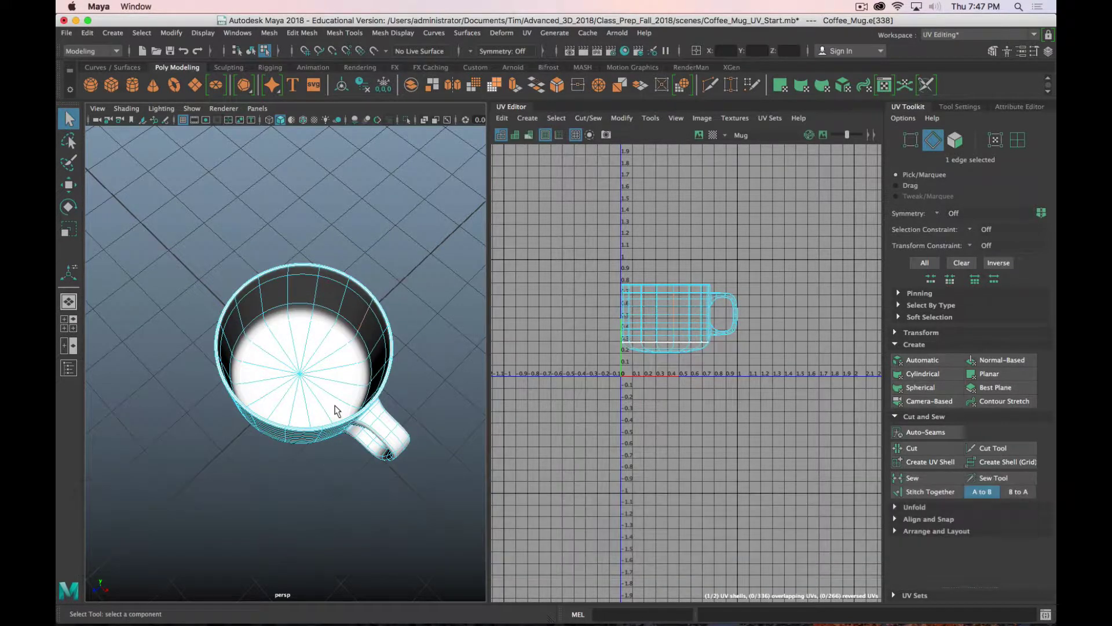
Step: Switch the mug to UV shell selection and select the inside bottom shell
click(325, 383)
mouse_move(332, 270)
right_down()
mouse_move(337, 300)
mouse_move(333, 276)
right_up()
click(325, 357)
click(379, 342)
click(349, 325)
right_drag(347, 271, 384, 305)
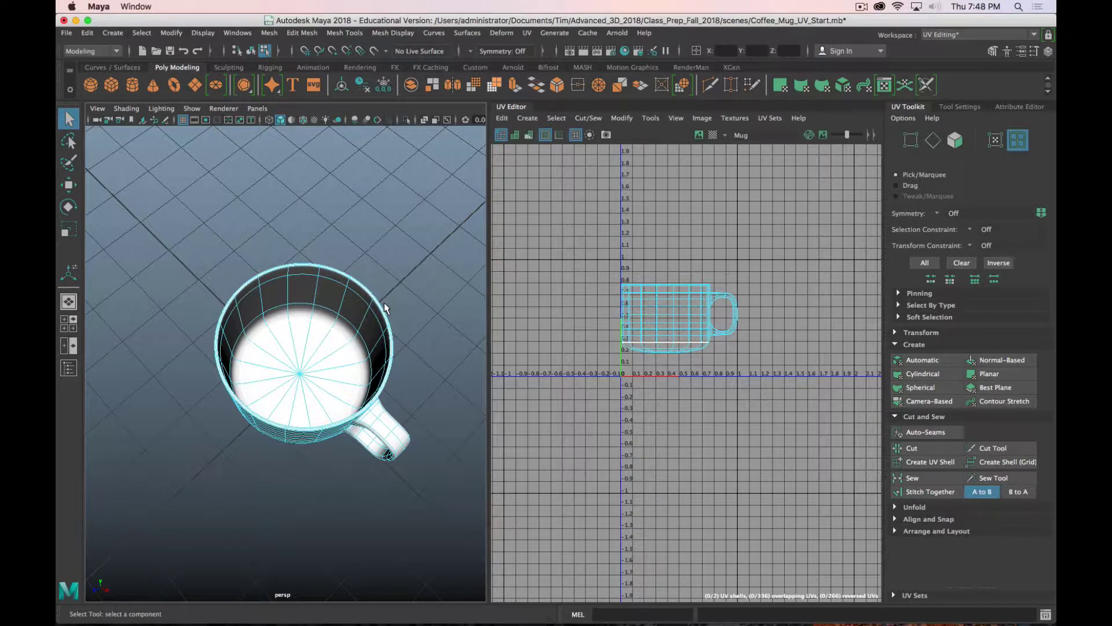
click(323, 372)
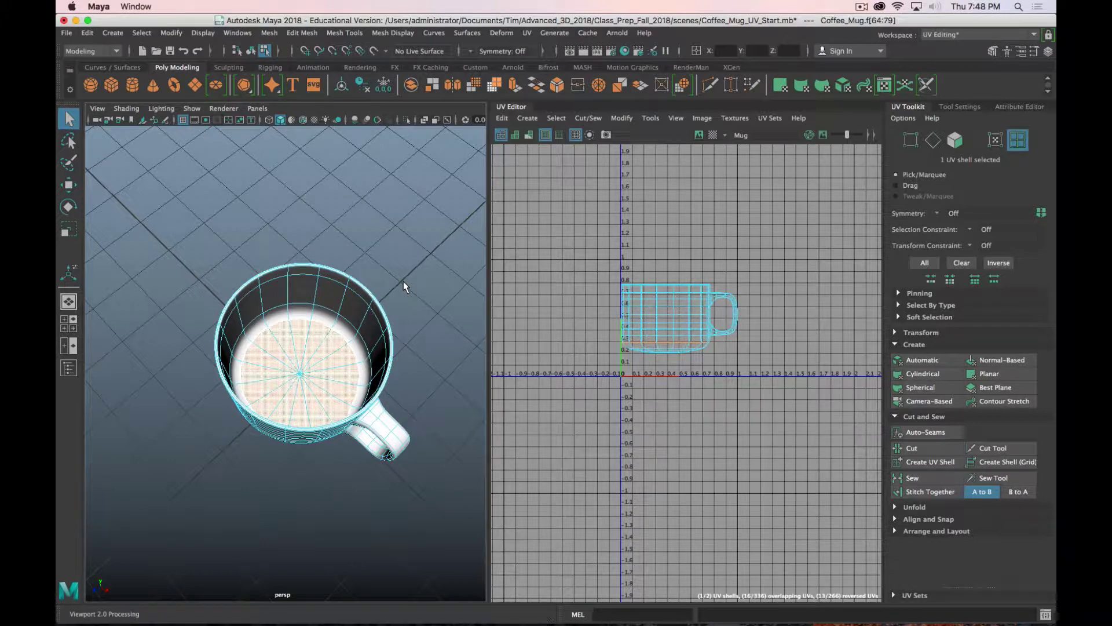
click(306, 367)
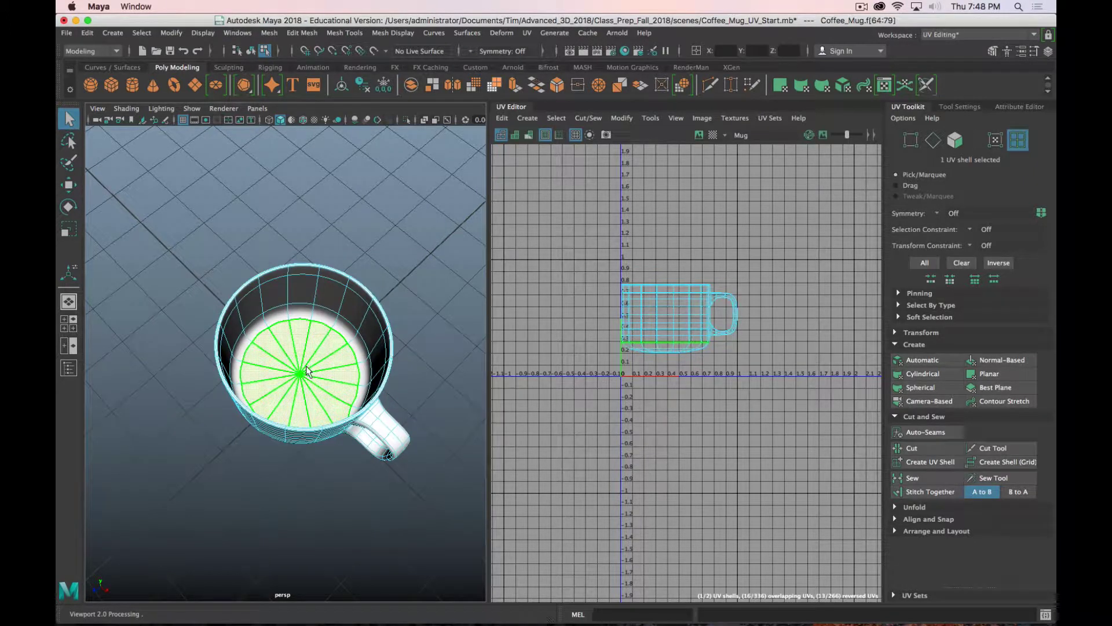
Step: Expand the Unfold tools and open the planar mapping options for the selected inside bottom shell
click(896, 508)
scroll(915, 507, down, 1)
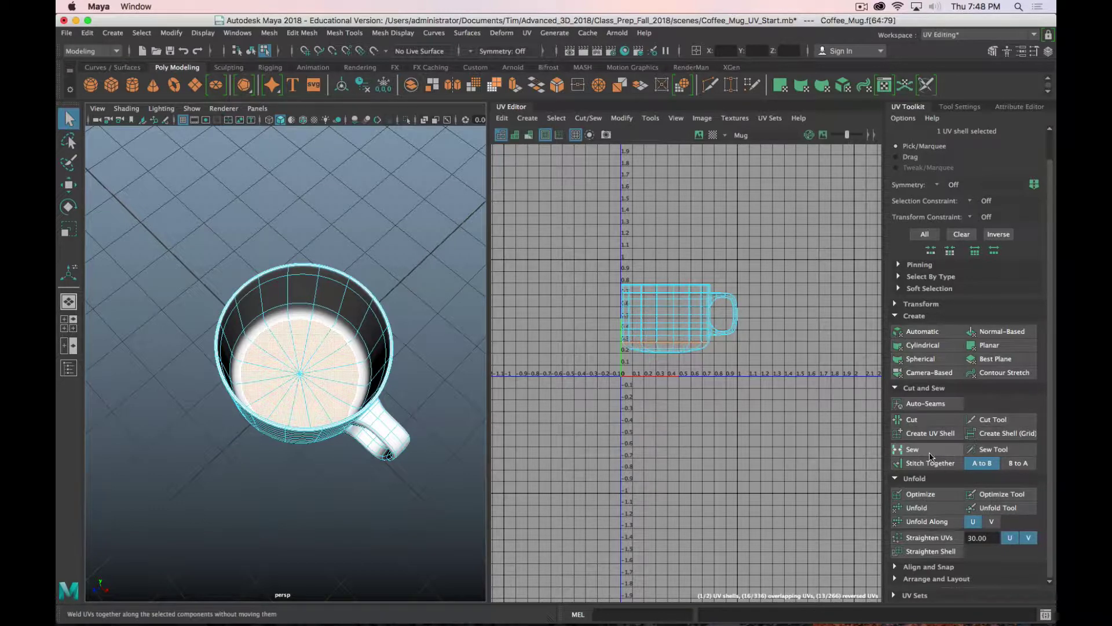
scroll(919, 483, up, 1)
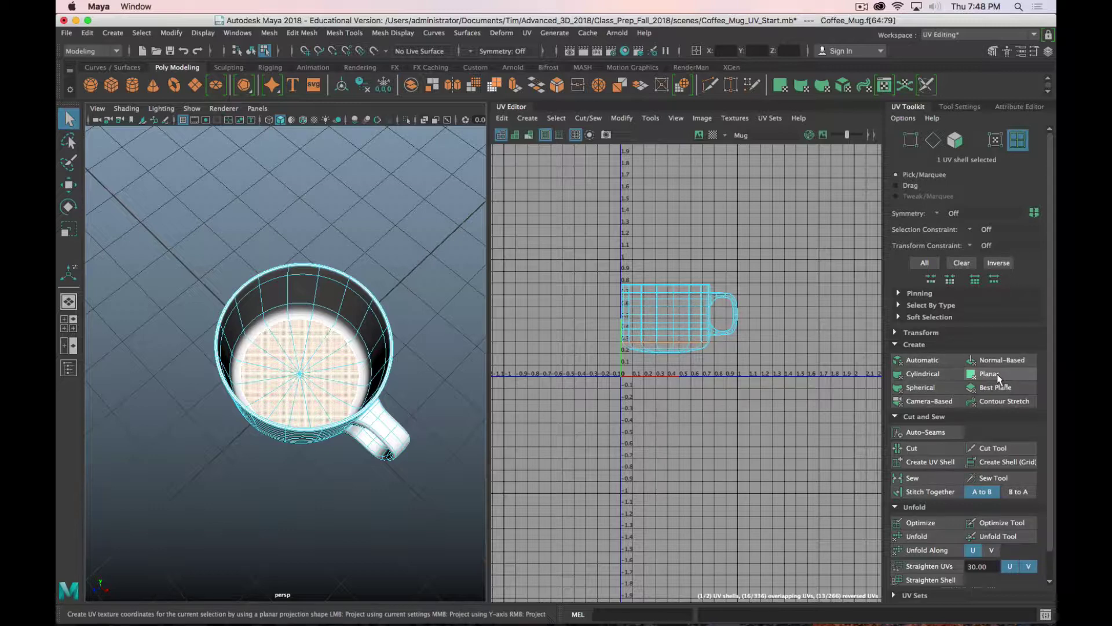
key(shift)
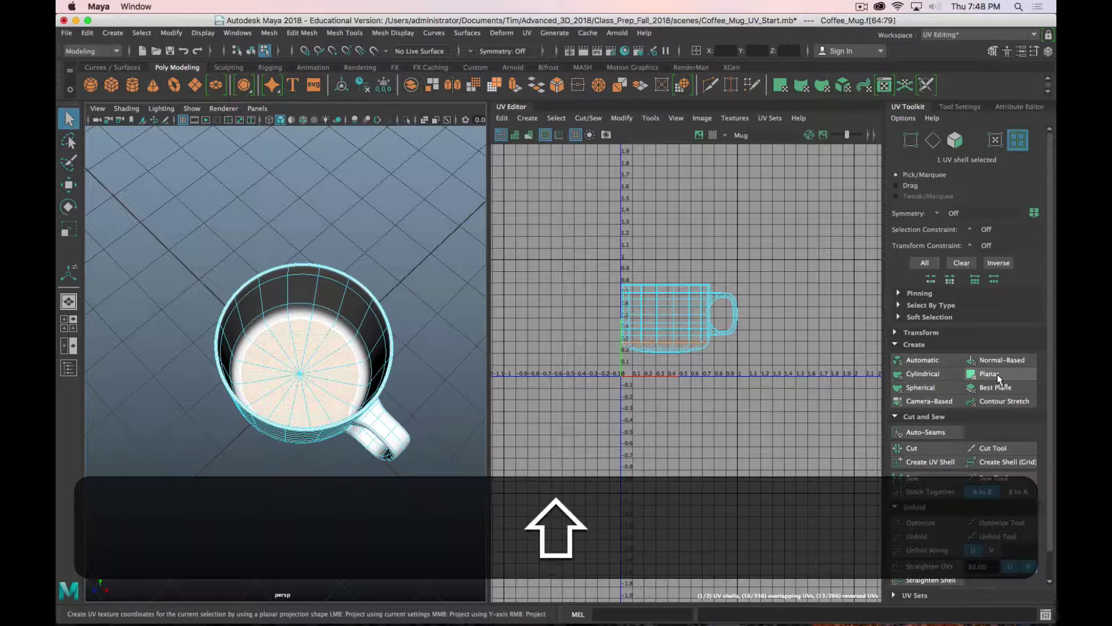
shift+click(997, 375)
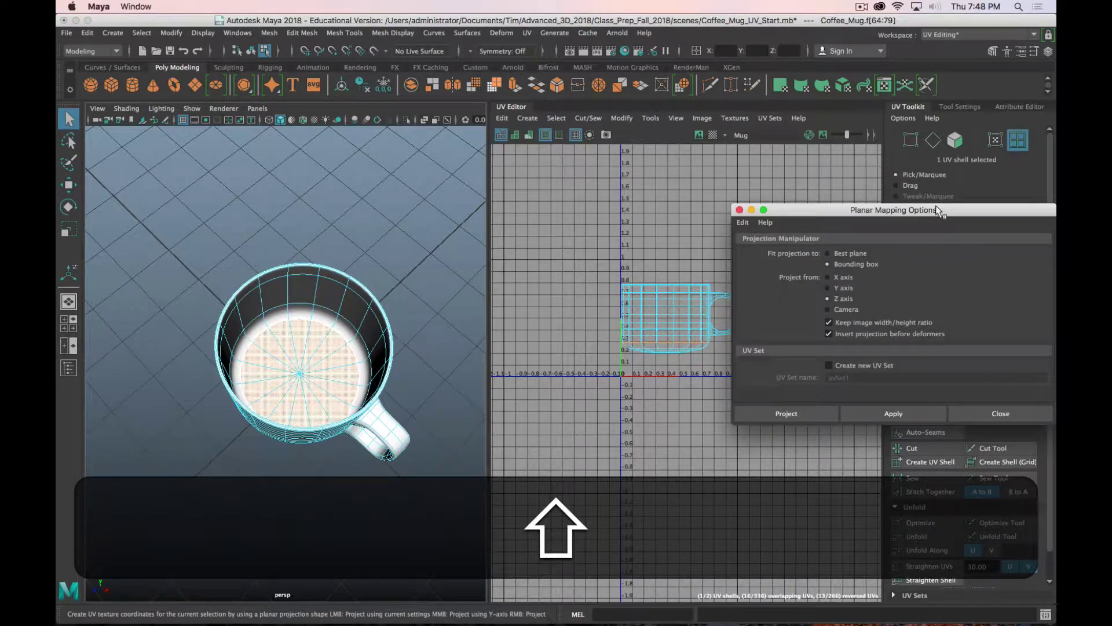
drag(936, 209, 733, 146)
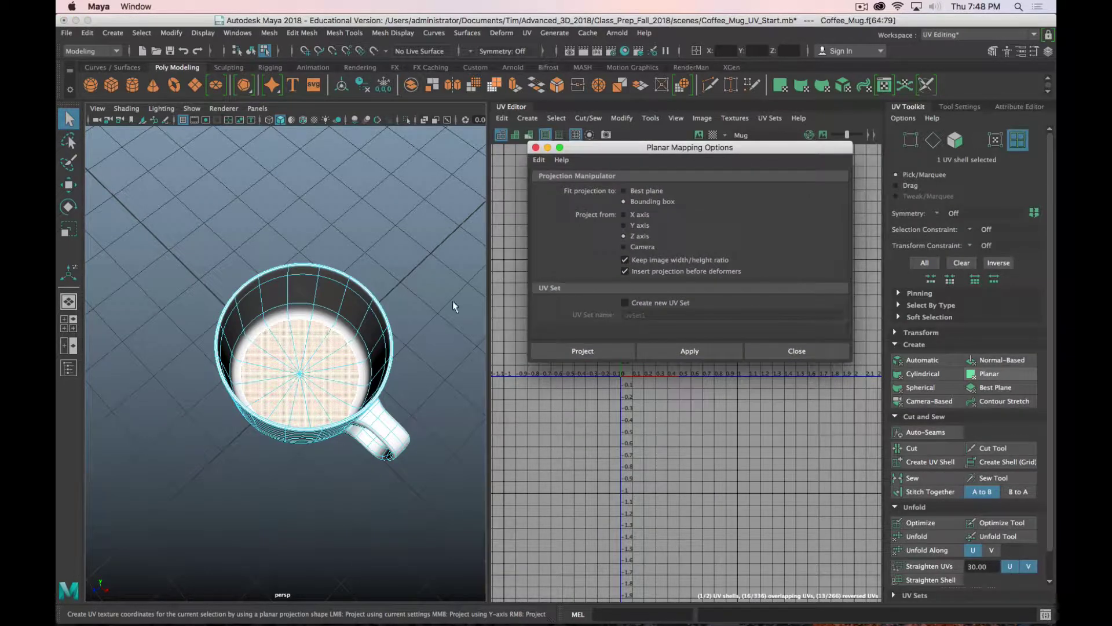
Step: Display the mug in wireframe and project planar UVs onto the inside bottom shell from the Y axis
scroll(338, 460, down, 3)
scroll(338, 459, up, 3)
alt+drag(286, 489, 332, 416)
key(alt+4)
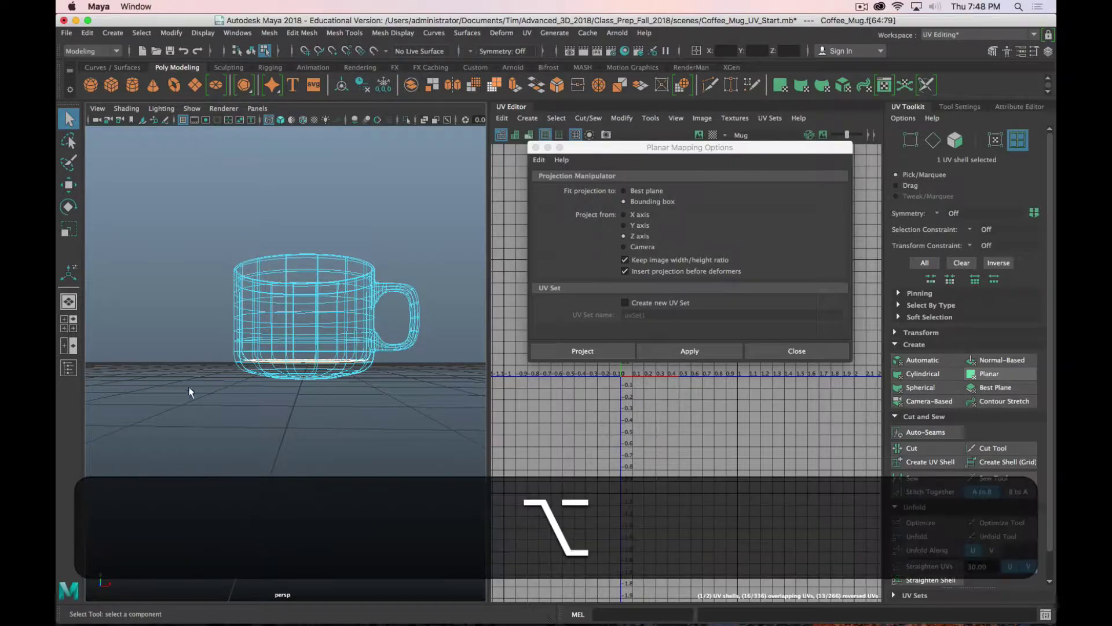
alt+drag(189, 390, 111, 592)
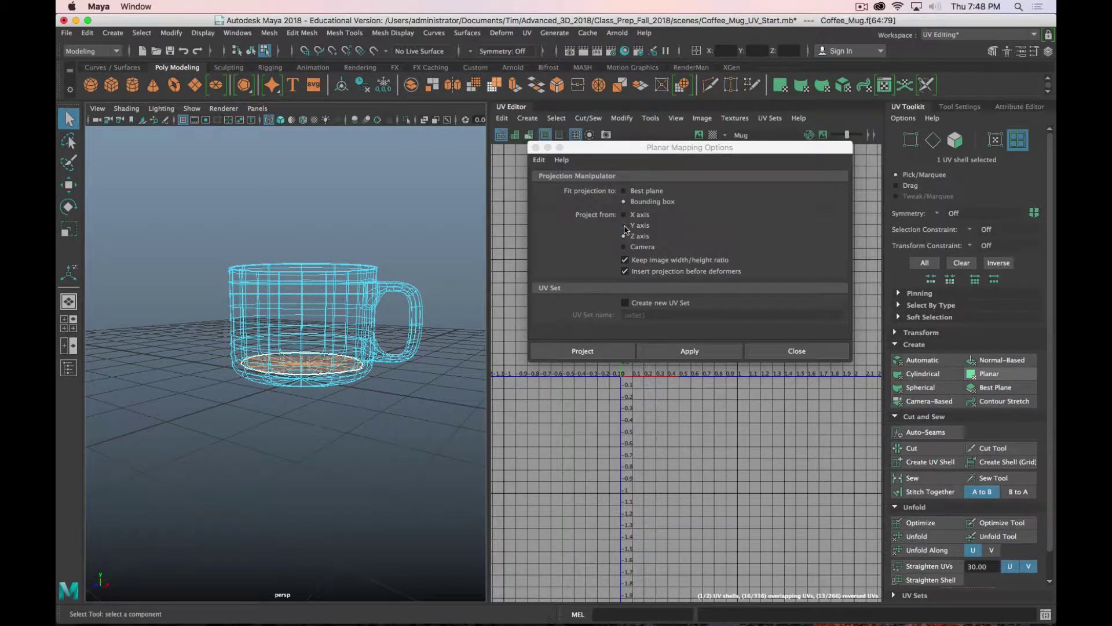
click(623, 225)
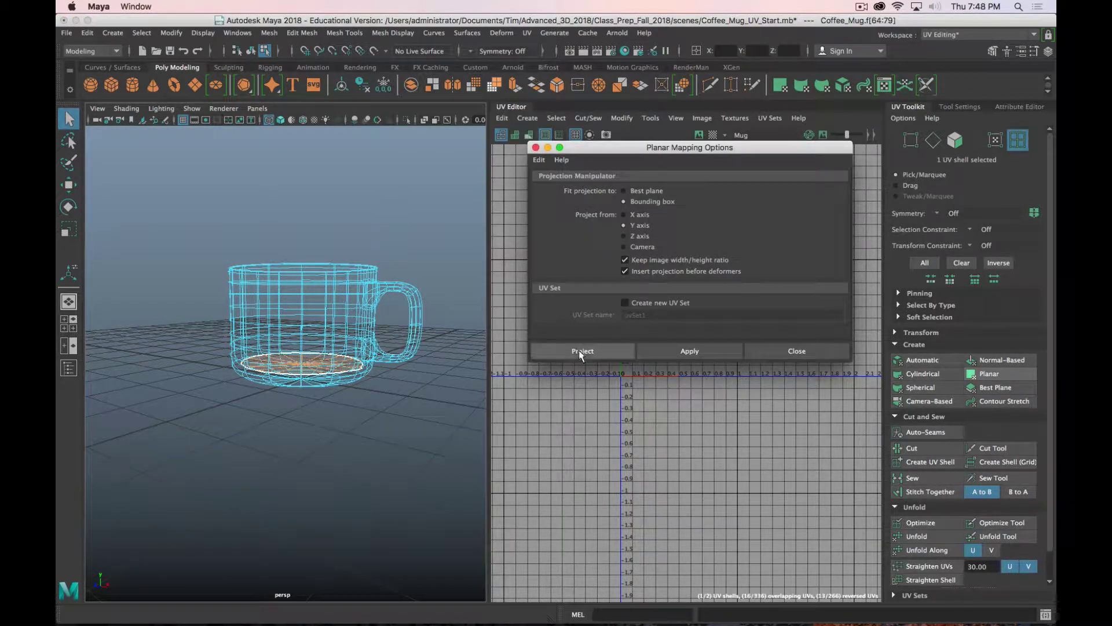
click(596, 351)
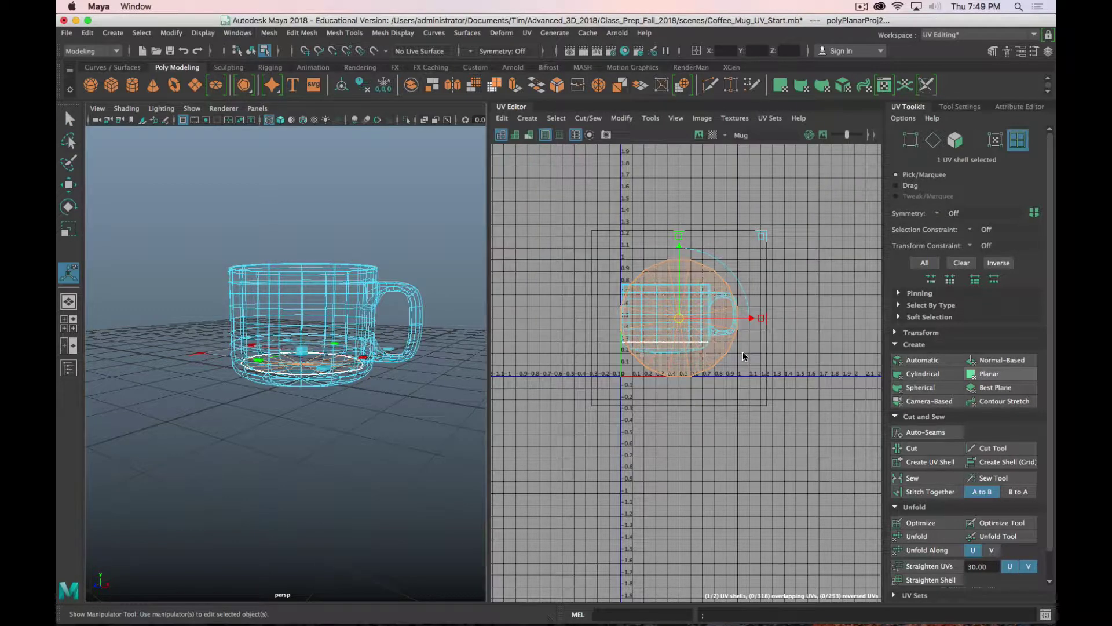
Step: Move the inside bottom's circular UV shell horizontally into the empty negative U area beside the mug shell
scroll(783, 350, down, 5)
scroll(779, 351, up, 3)
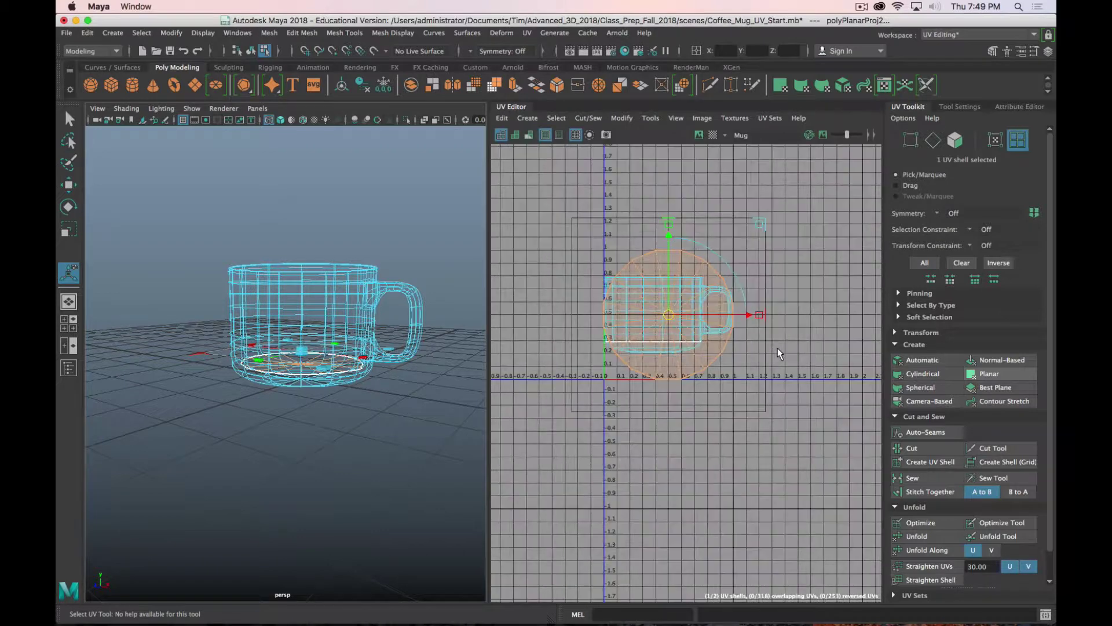
key(w)
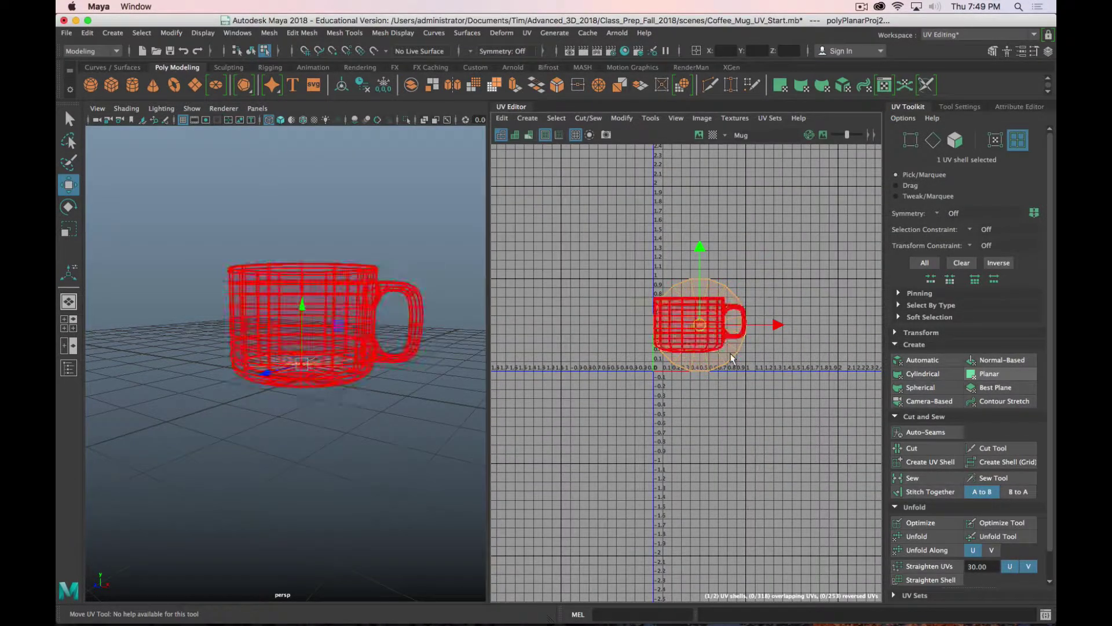
drag(778, 327, 644, 325)
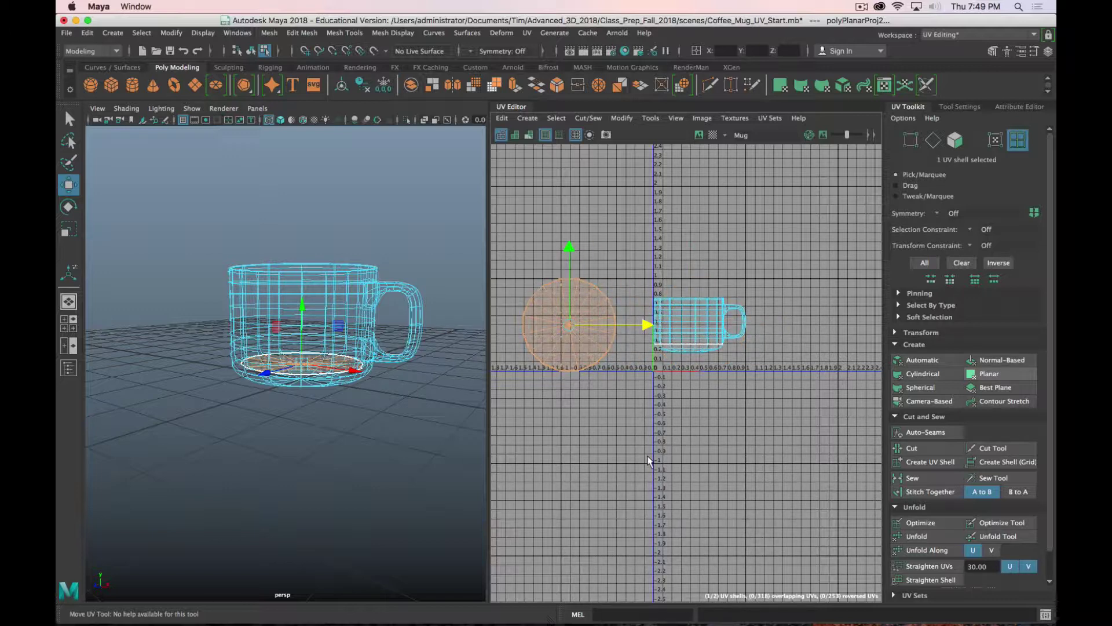
Step: Return to shaded display and check the mug's inside bottom and underside for stretching with the checker map temporarily on
click(713, 136)
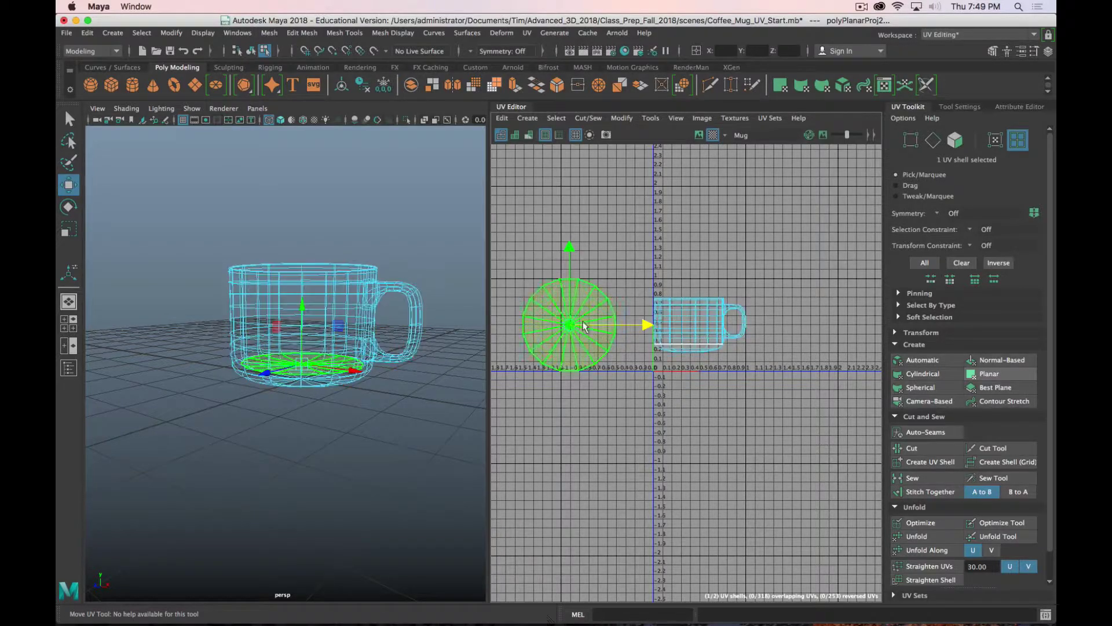
key(alt+5)
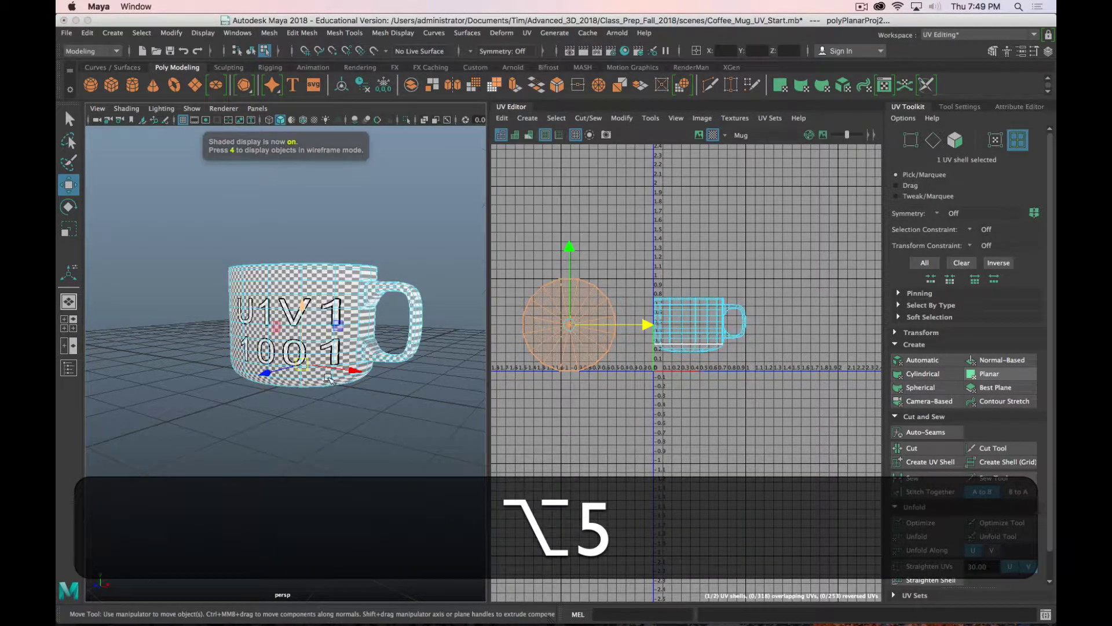
alt+drag(328, 378, 289, 437)
scroll(356, 320, down, 5)
scroll(355, 322, up, 10)
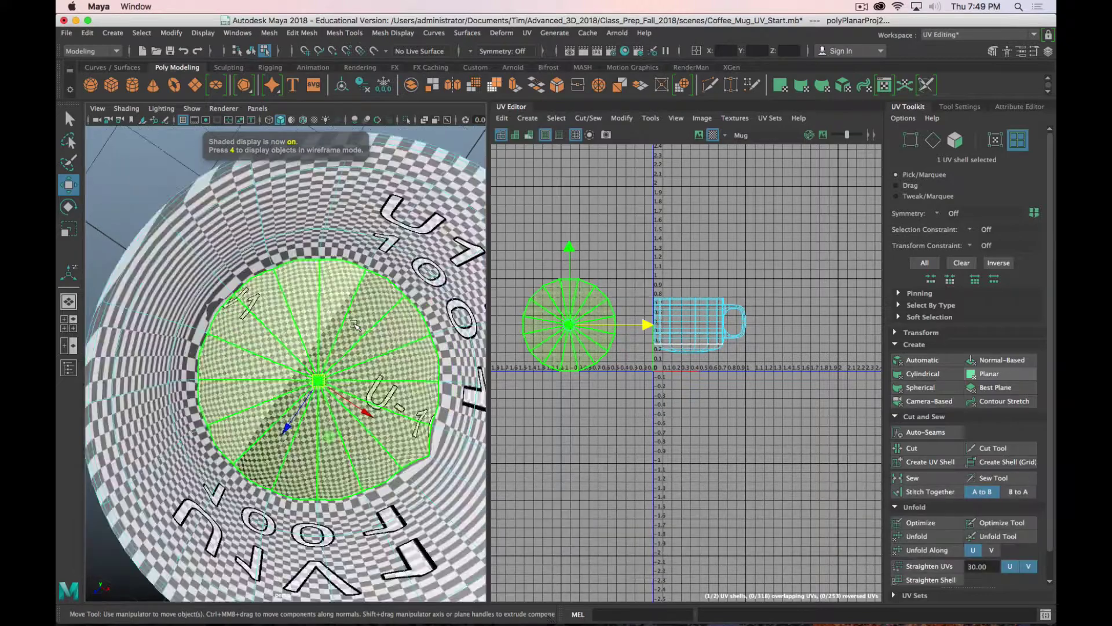
scroll(354, 324, up, 8)
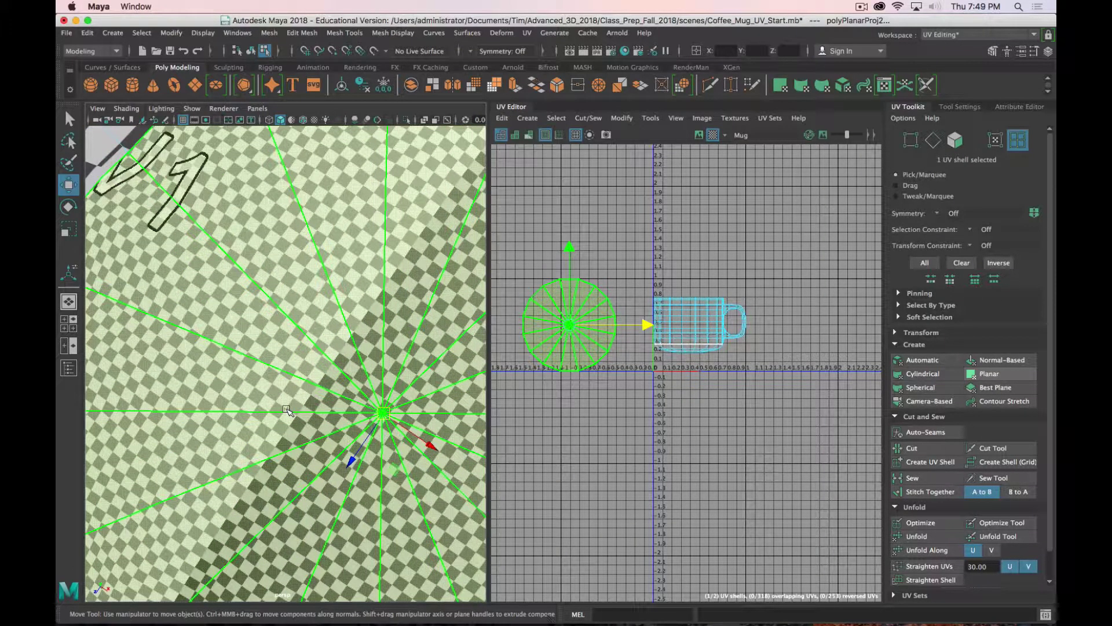
scroll(287, 410, down, 10)
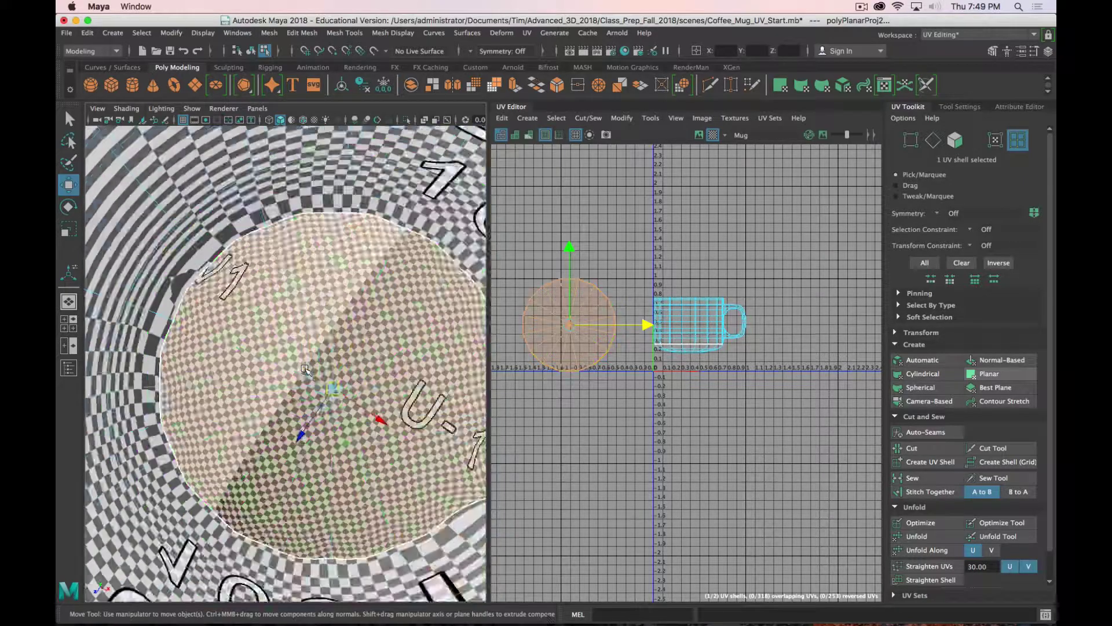
alt+drag(287, 410, 325, 268)
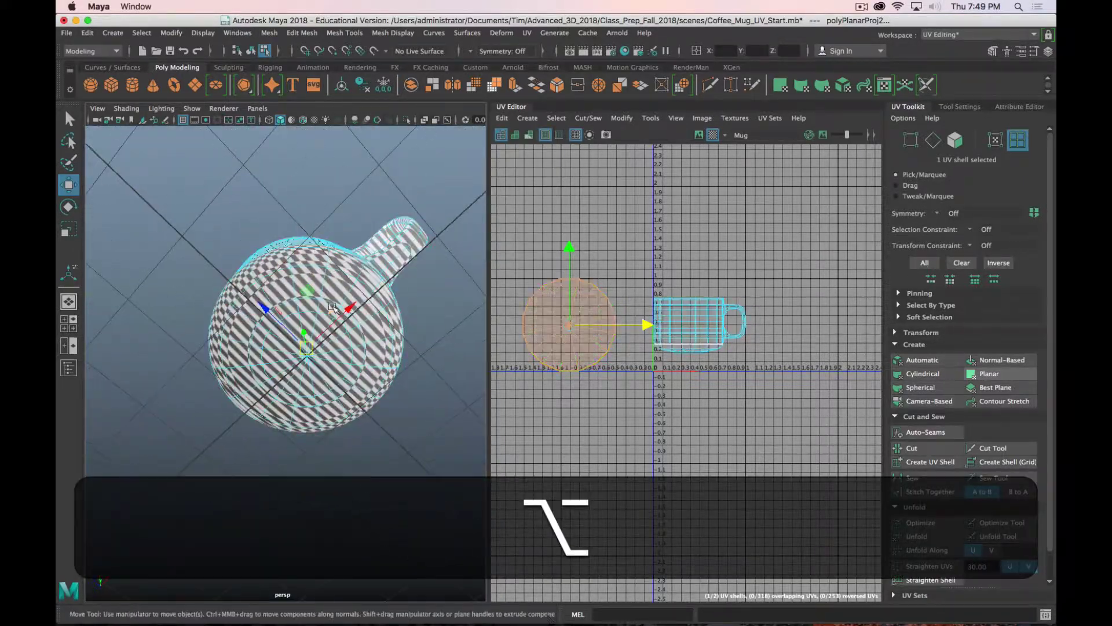
click(329, 294)
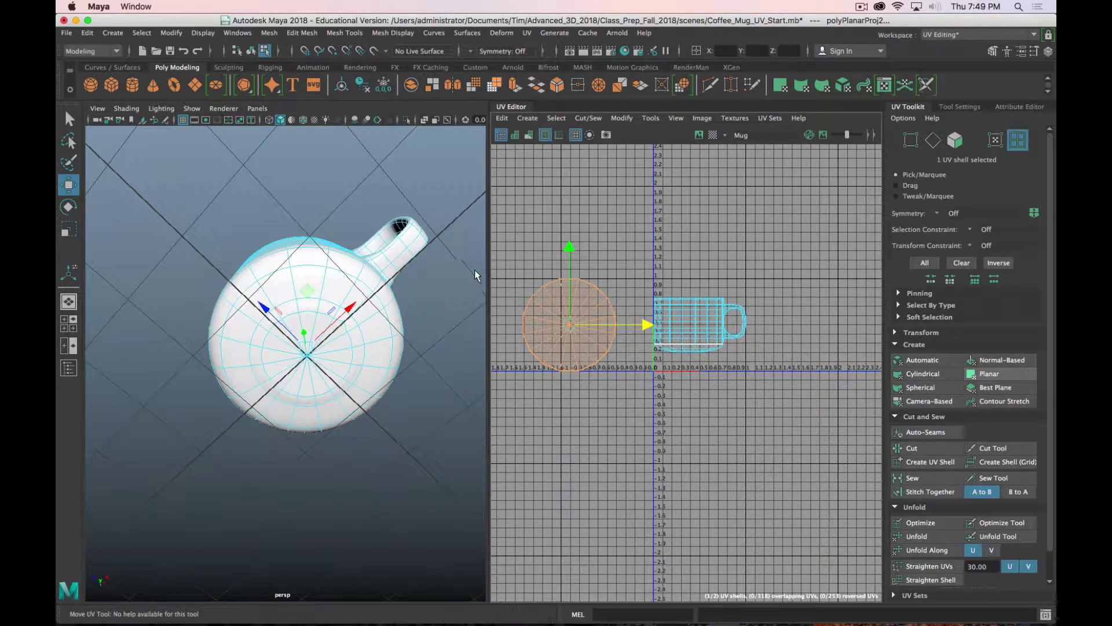
Step: Widen the perspective view, select the edge loop around the mug's outside bottom and cut the UVs along it
drag(484, 263, 574, 263)
alt+drag(432, 252, 406, 307)
scroll(407, 307, up, 3)
right_drag(470, 270, 470, 238)
click(454, 299)
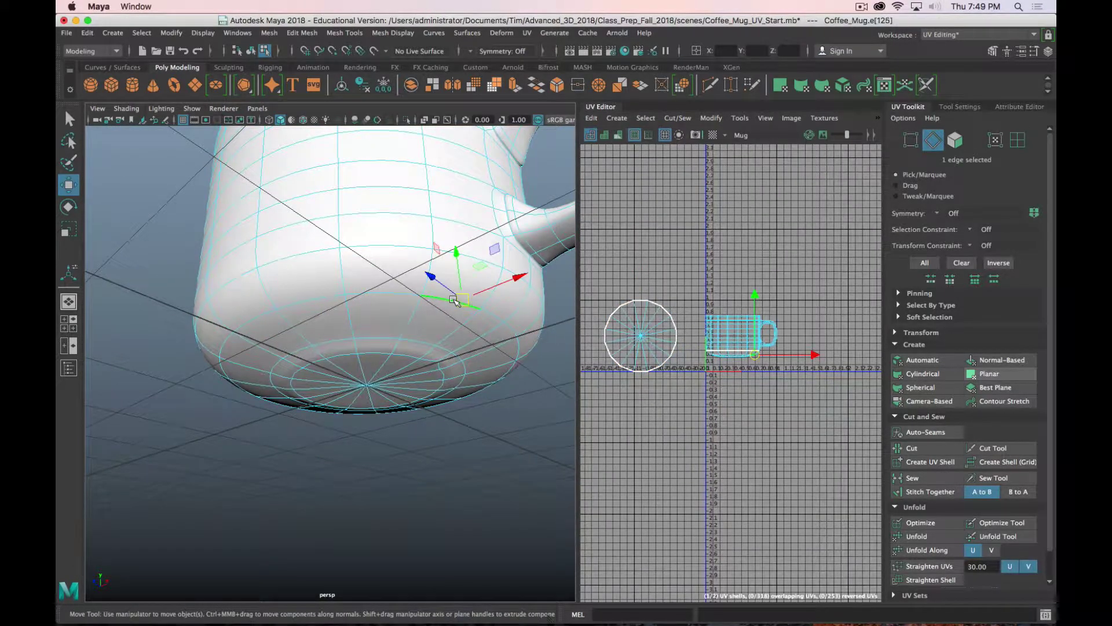
double_click(403, 298)
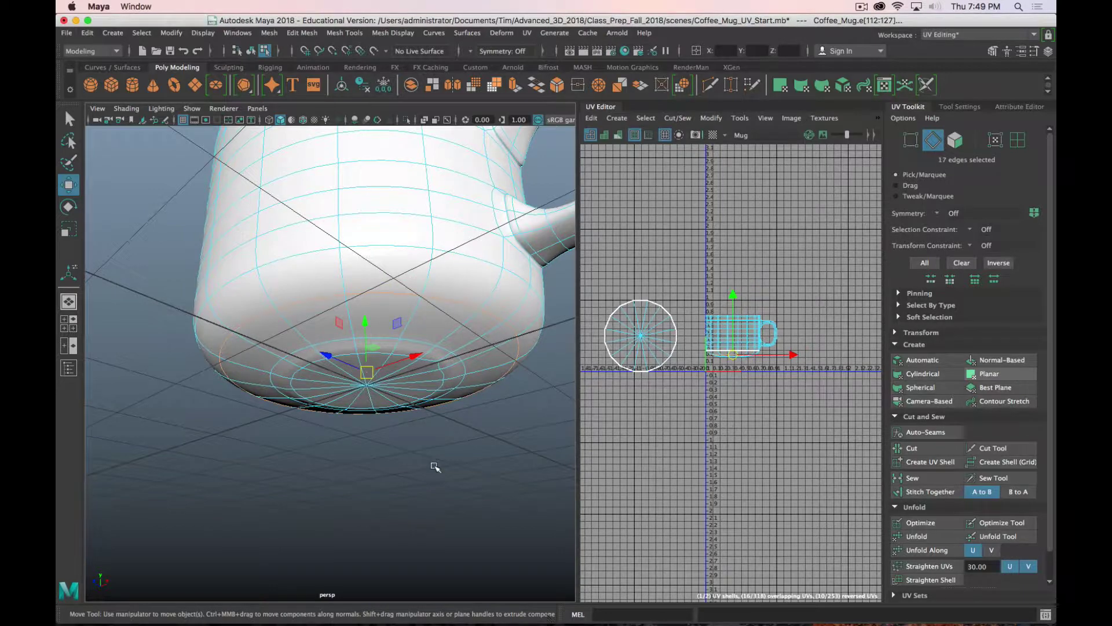
key(q)
alt+drag(422, 447, 397, 454)
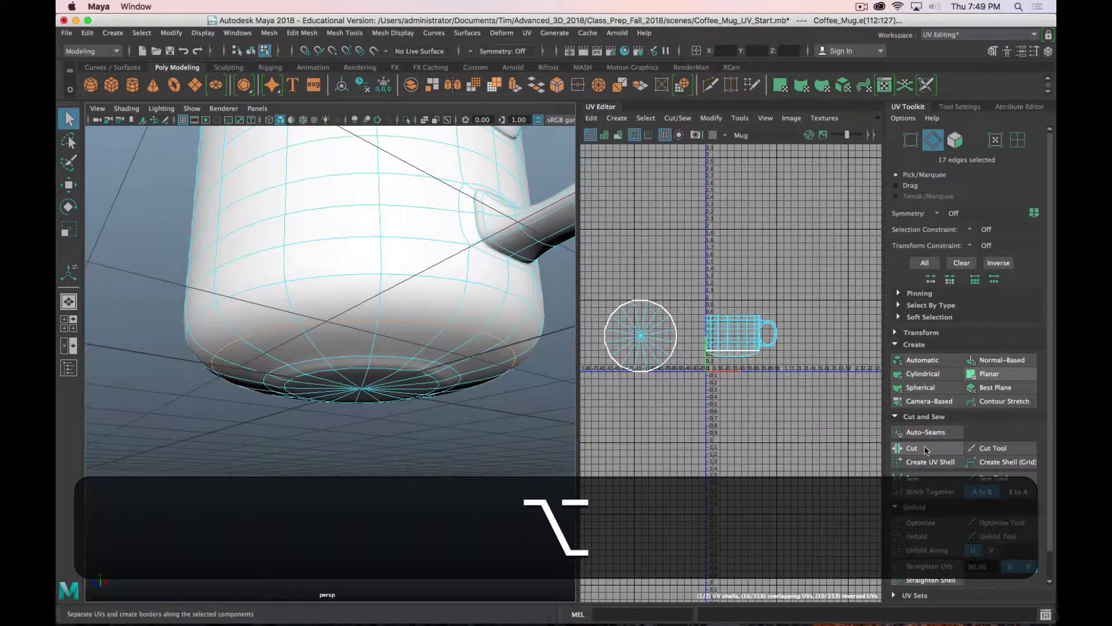
click(926, 449)
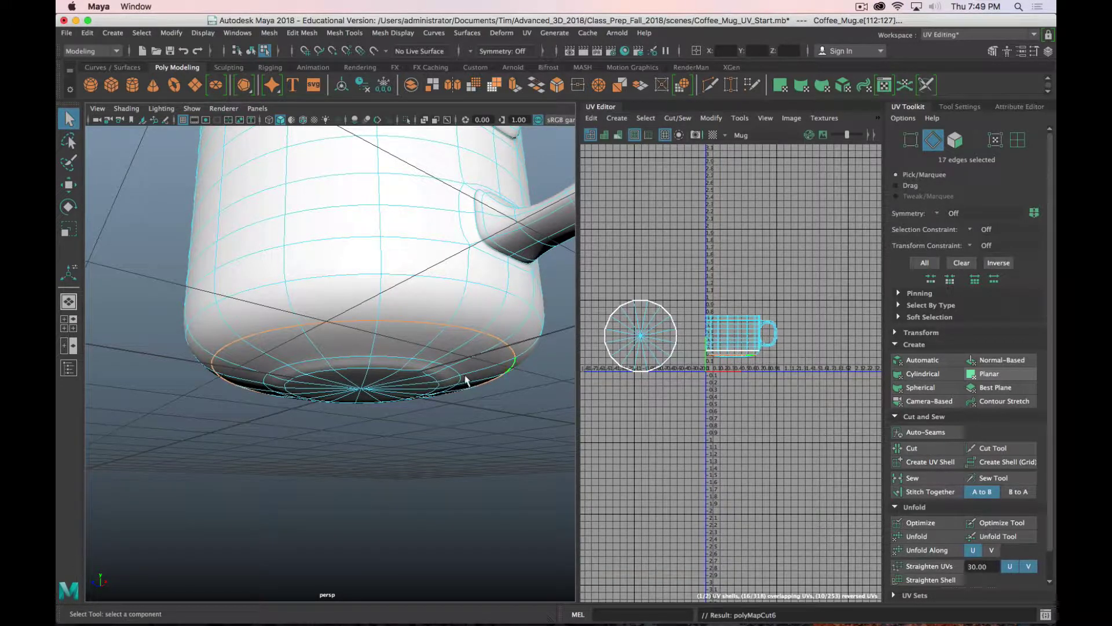
Step: Select the outside bottom as a UV shell and project planar UVs onto it with the current Y axis settings
right_drag(455, 270, 487, 305)
click(447, 353)
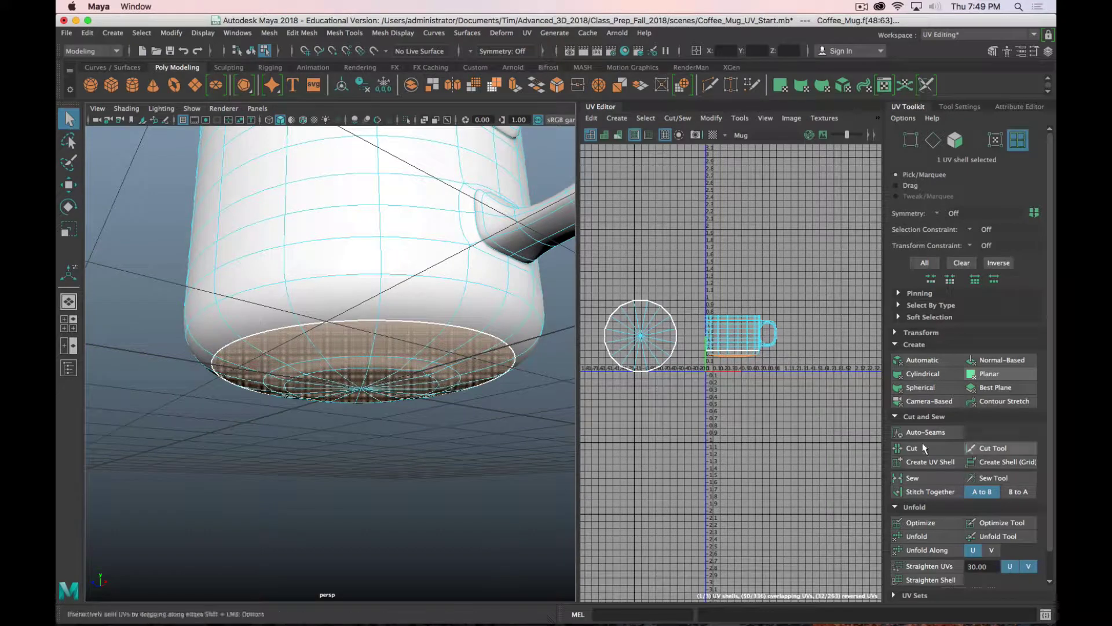
click(989, 375)
Step: Move the outside bottom's UV shell off the mug shell to the empty space above the inside bottom shell
key(w)
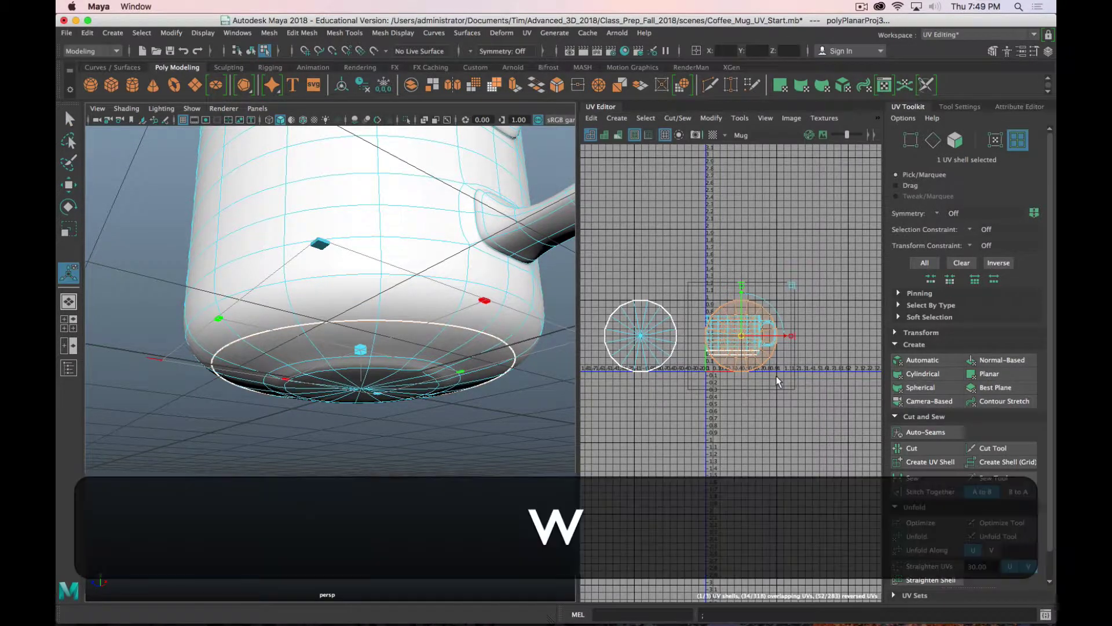
drag(746, 310, 746, 220)
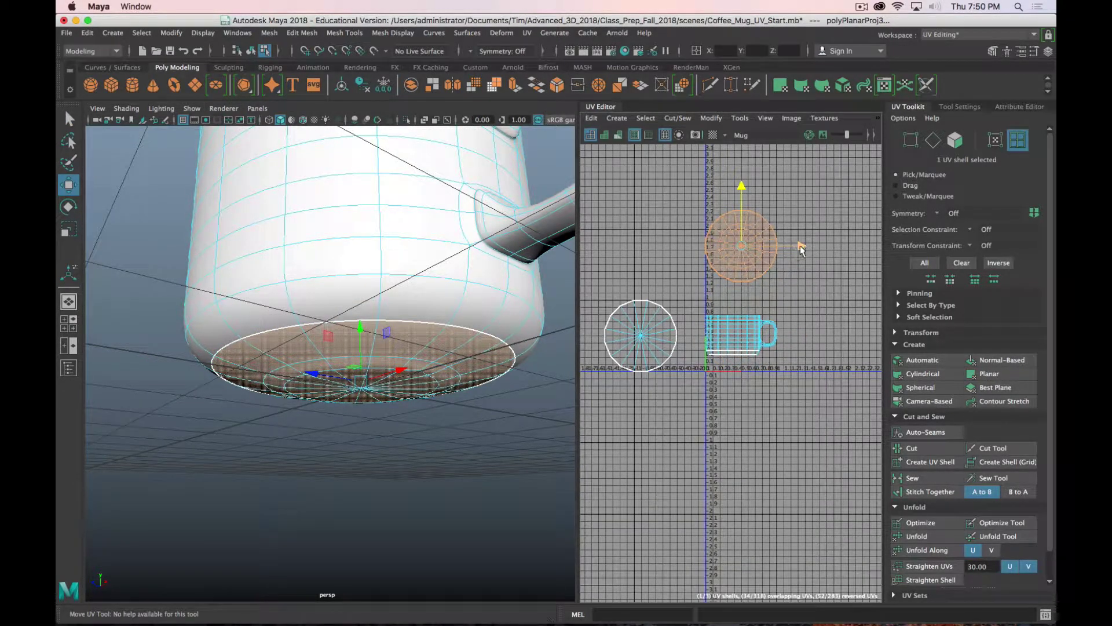
drag(802, 249, 705, 245)
Step: Turn on the checker map and examine the pattern on the mug's underside, body and handle for stretching
alt+drag(368, 464, 334, 429)
click(713, 135)
scroll(334, 429, up, 8)
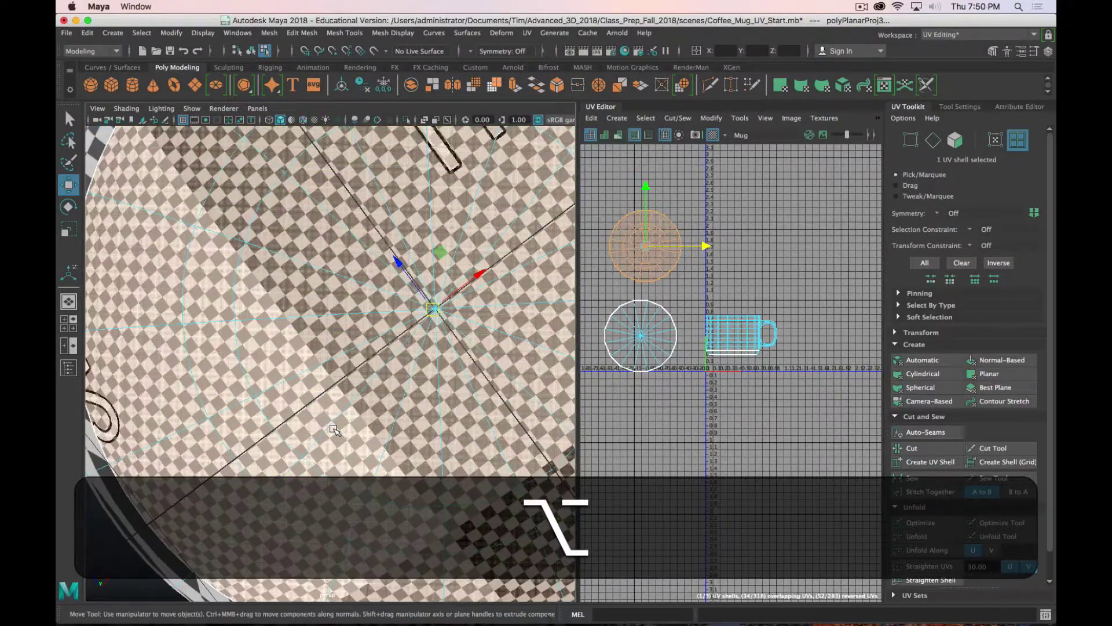
scroll(334, 429, down, 10)
alt+drag(354, 375, 364, 435)
alt+middle_drag(385, 359, 313, 454)
scroll(313, 454, down, 5)
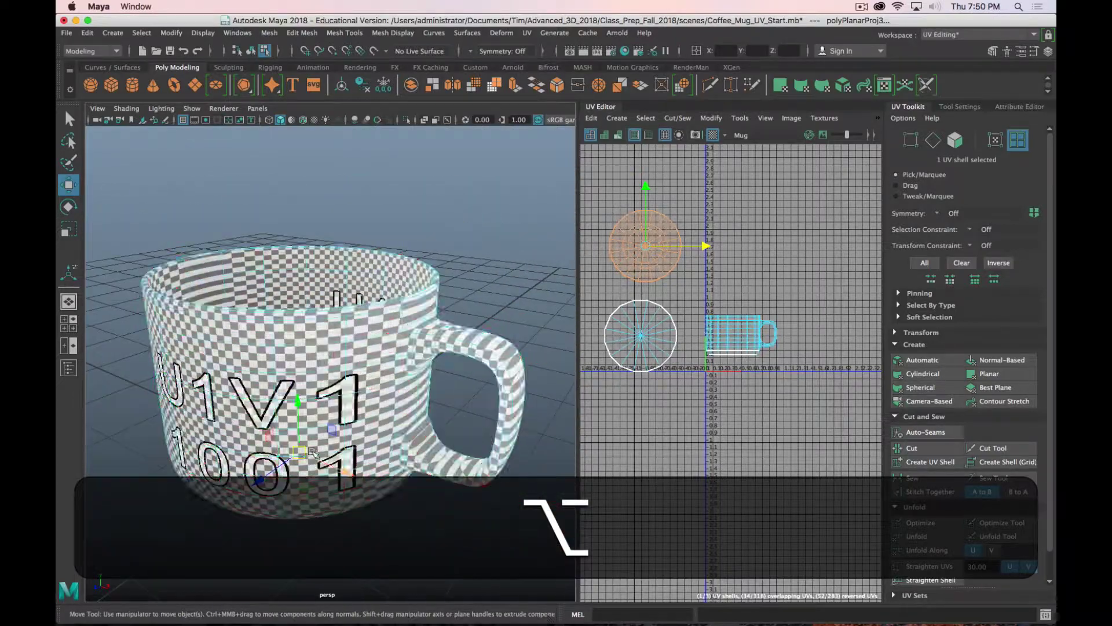
Step: Select the mug body's UV shell and examine the checker pattern on its outside wall, handle and interior
alt+drag(313, 451, 359, 400)
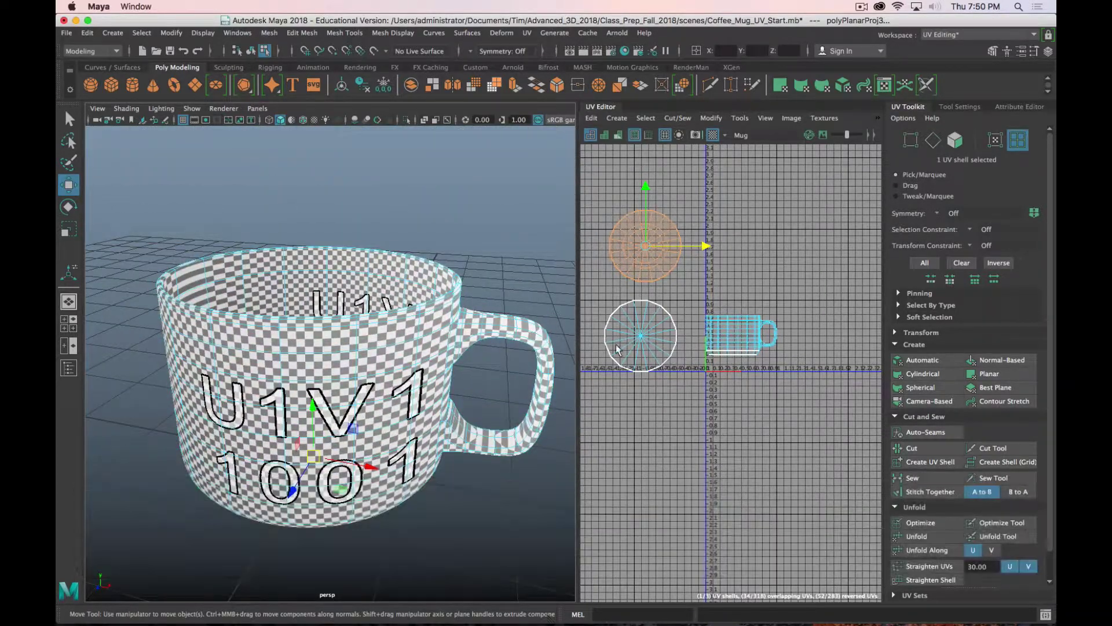
click(455, 343)
alt+drag(379, 492, 394, 474)
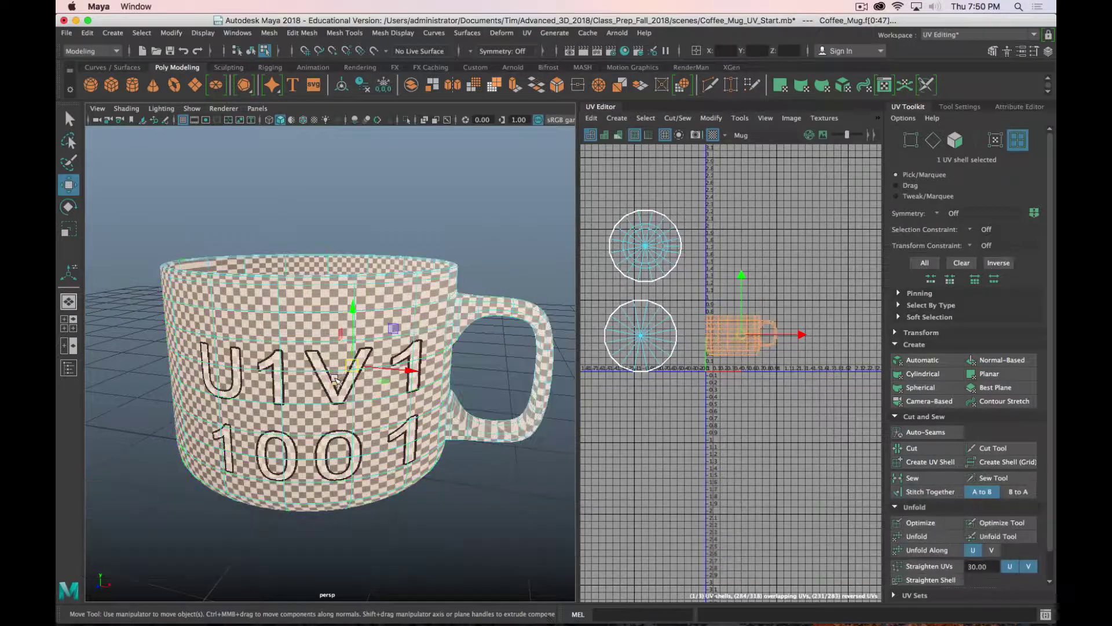
alt+drag(307, 278, 484, 489)
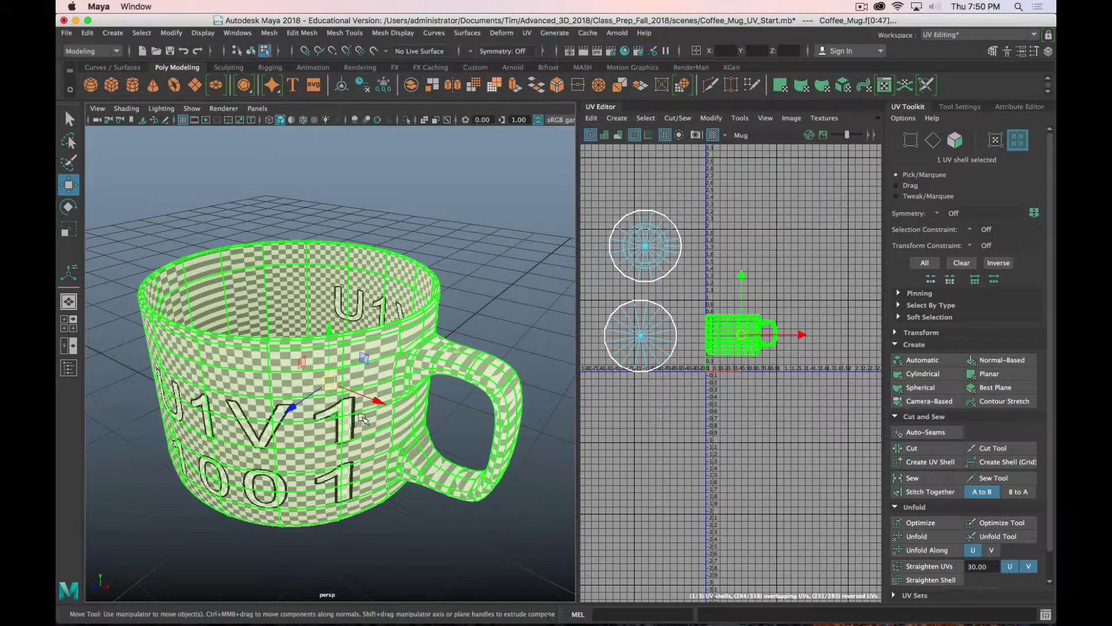
alt+drag(478, 491, 372, 380)
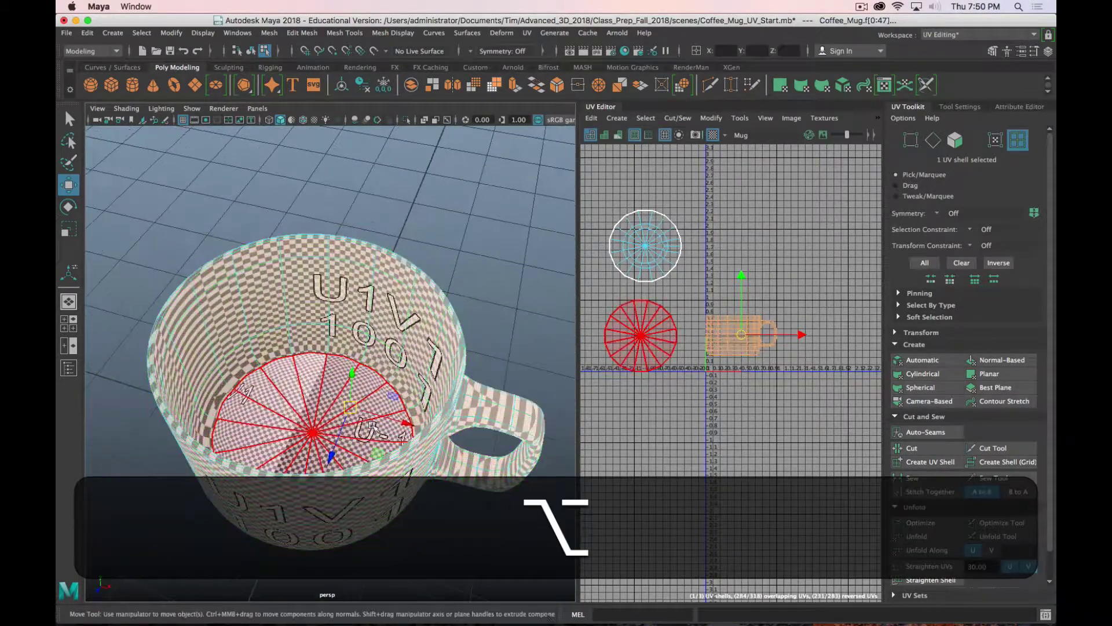
scroll(402, 365, up, 4)
alt+middle_drag(430, 370, 368, 401)
Step: Turn off the checker map, select the edge loop around the mug's inner rim and cut the UVs along it
click(714, 135)
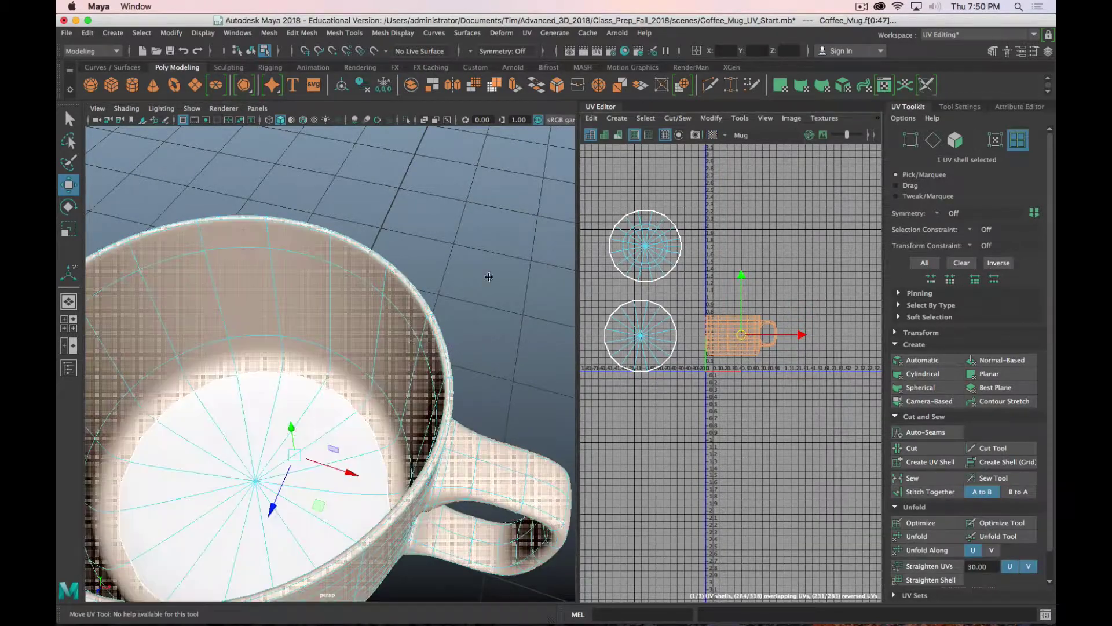
alt+drag(399, 347, 447, 317)
right_drag(475, 305, 472, 241)
alt+drag(431, 481, 451, 397)
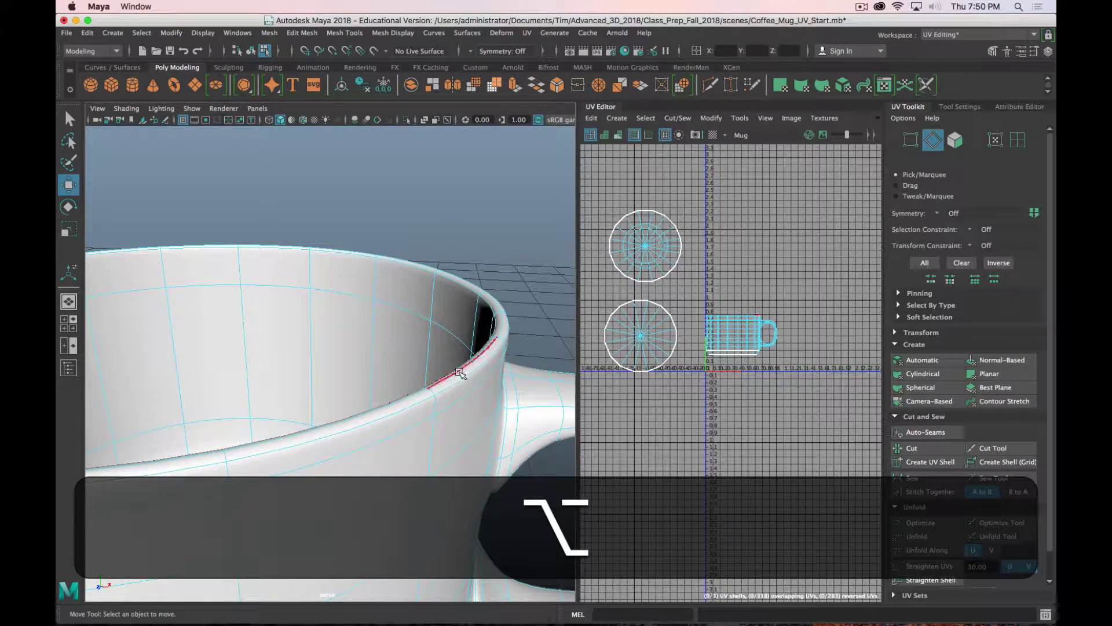
double_click(461, 372)
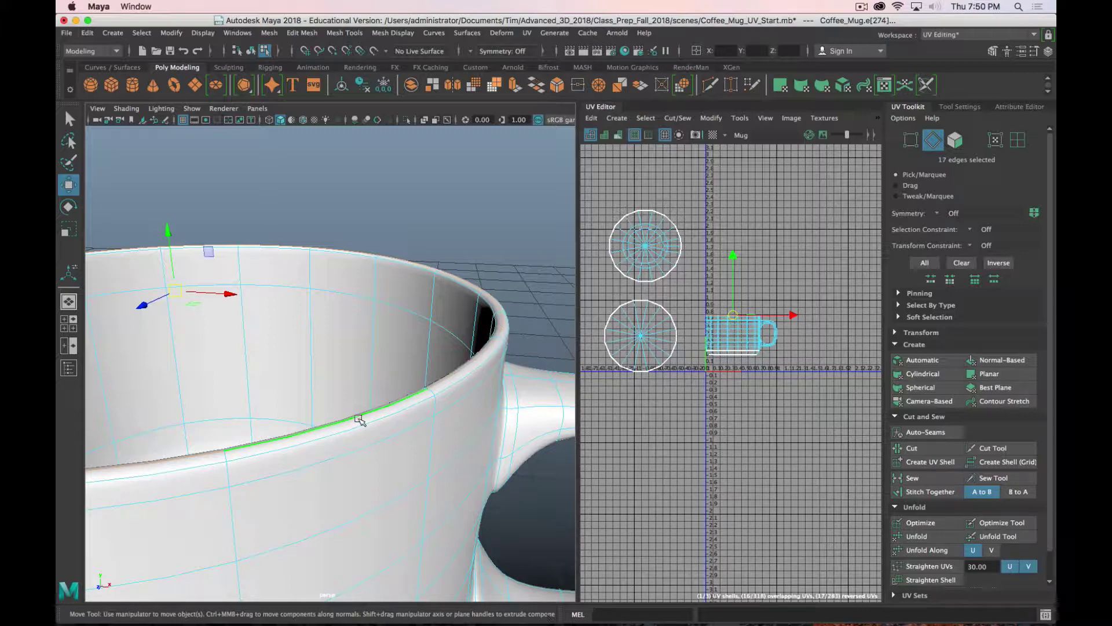
click(911, 448)
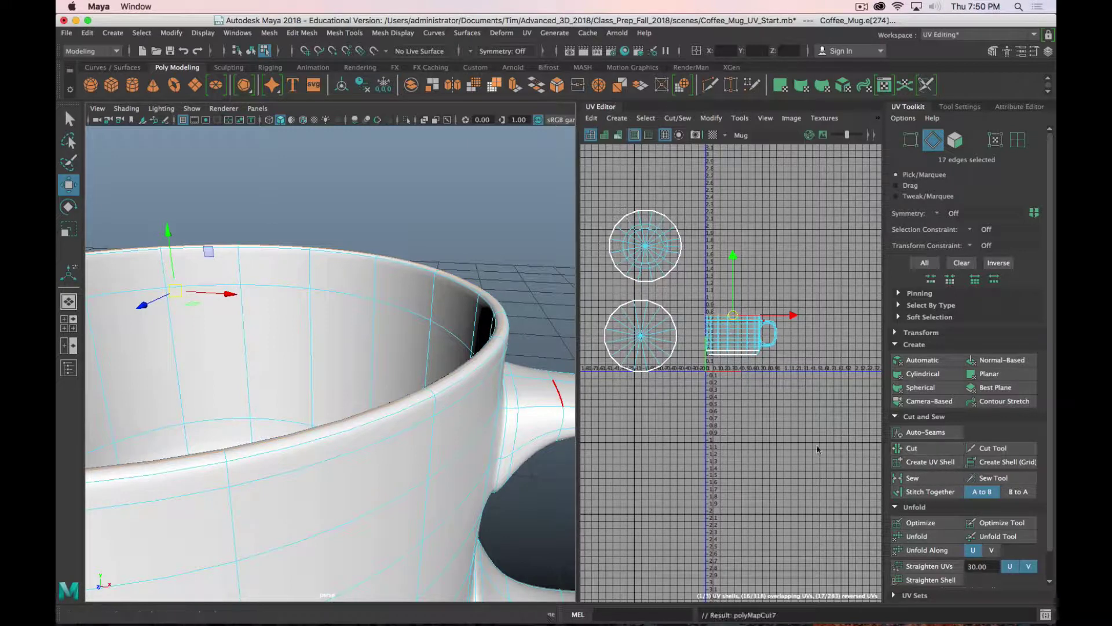
click(539, 297)
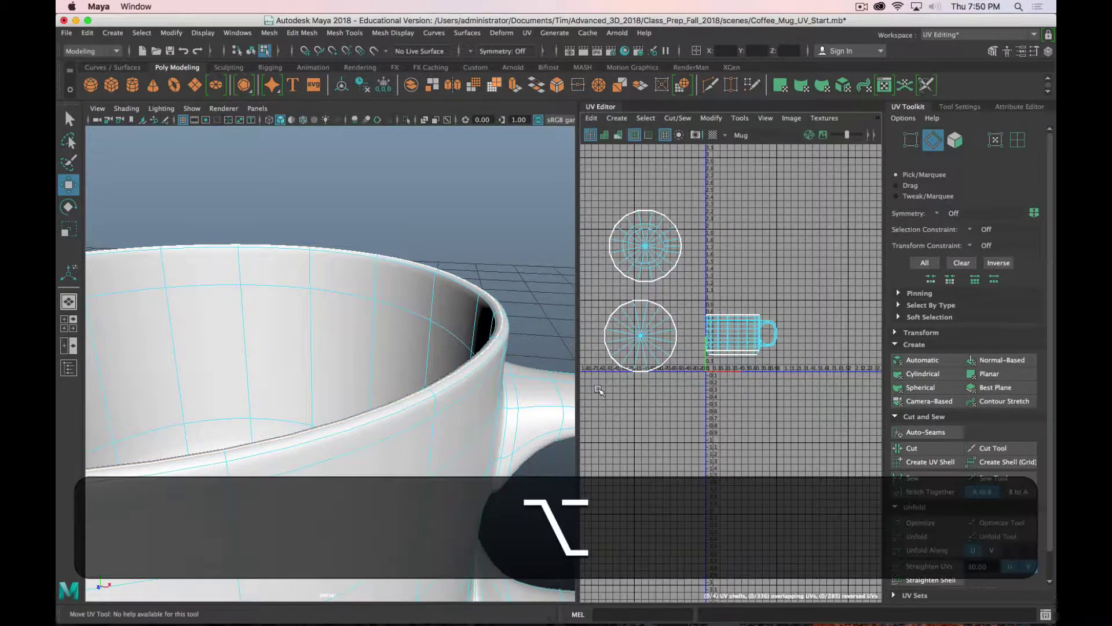
Step: Select the whole mug and darken the base color of its Mug material to a medium gray
alt+drag(498, 347, 516, 379)
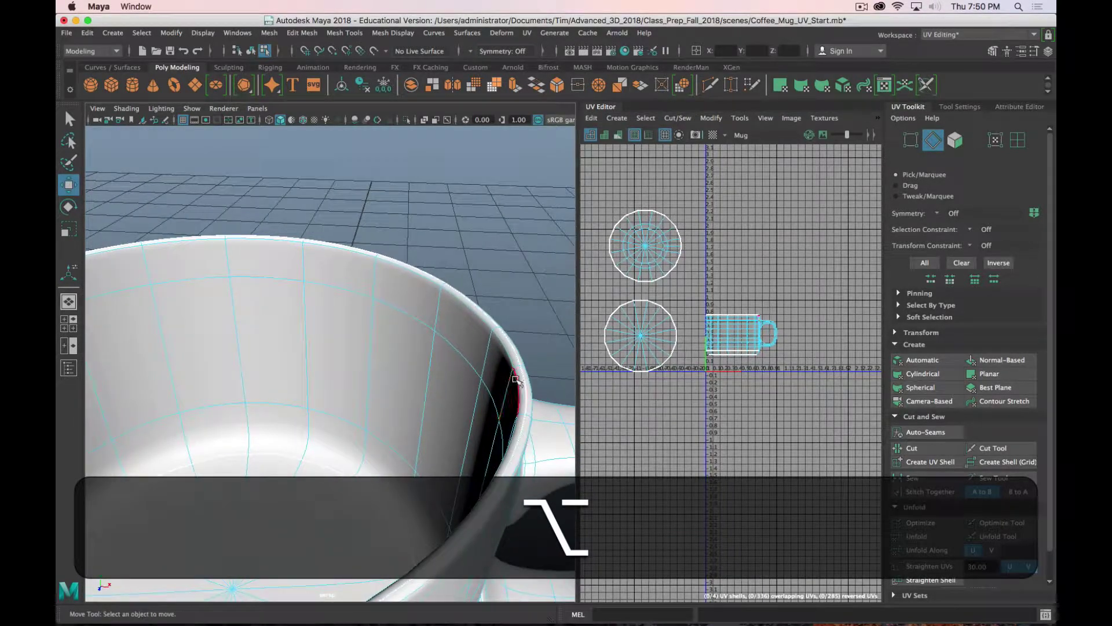
alt+drag(495, 449, 370, 403)
alt+middle_drag(370, 402, 410, 340)
alt+drag(410, 340, 456, 304)
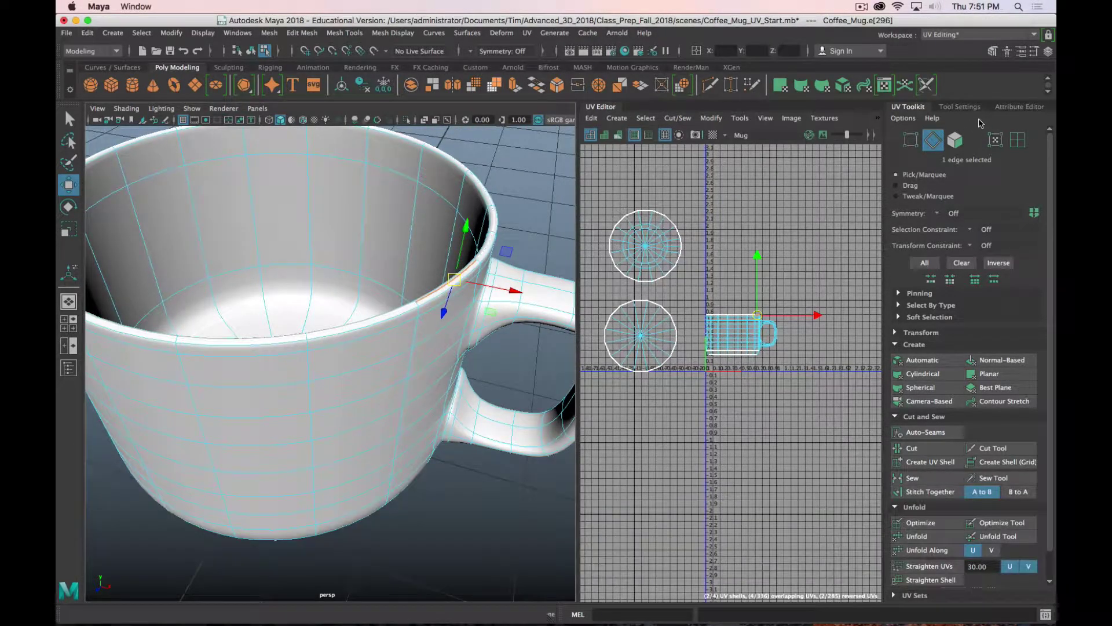
click(1017, 108)
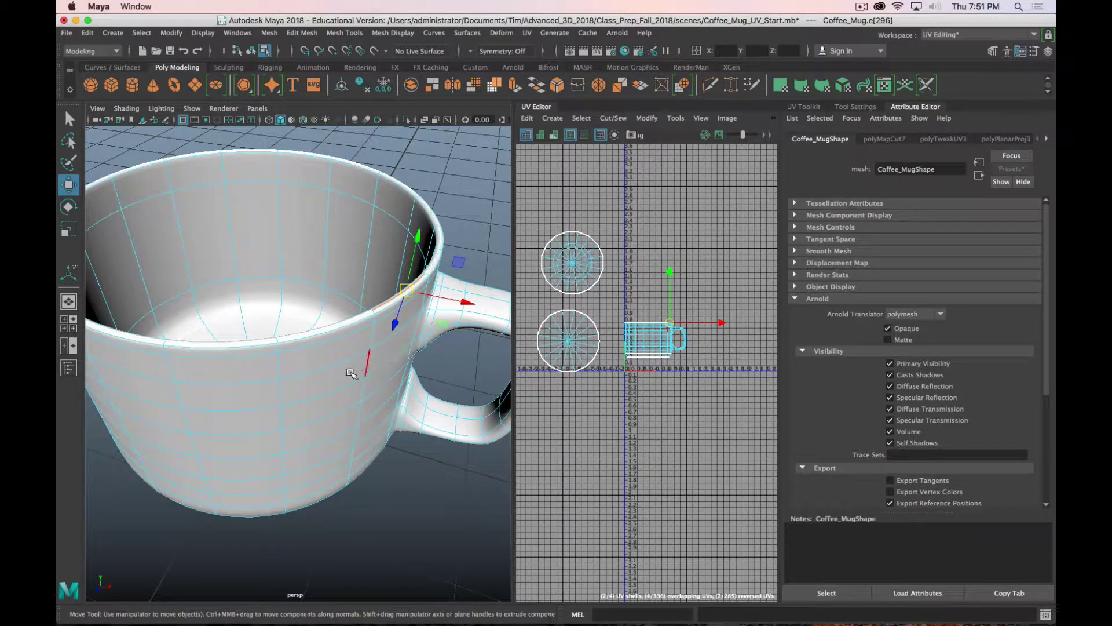
right_drag(347, 265, 399, 253)
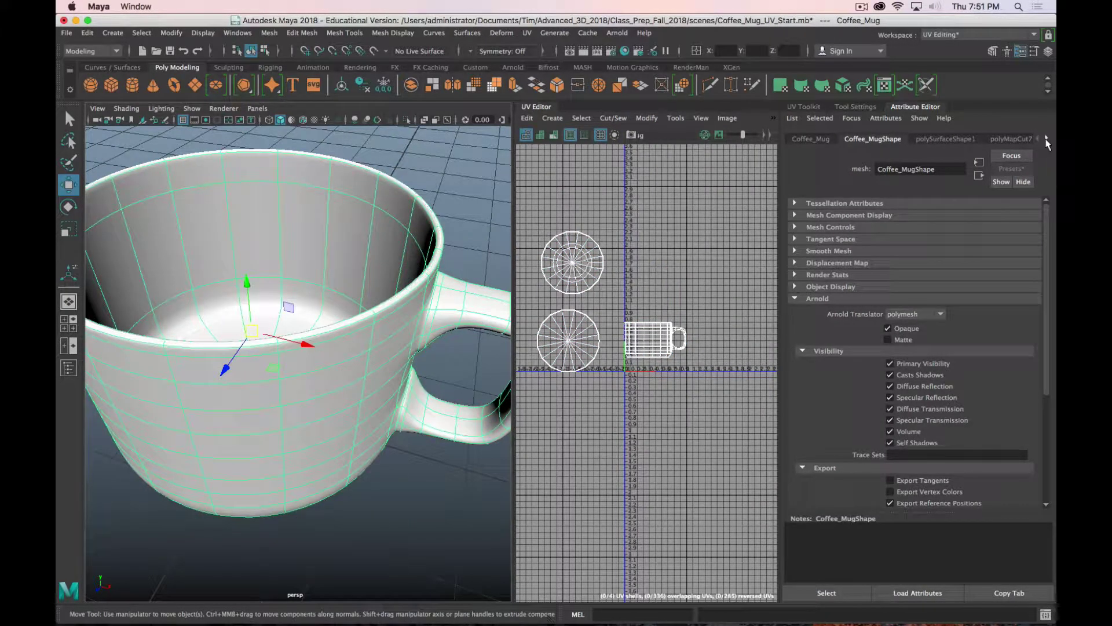
click(1046, 140)
click(1047, 141)
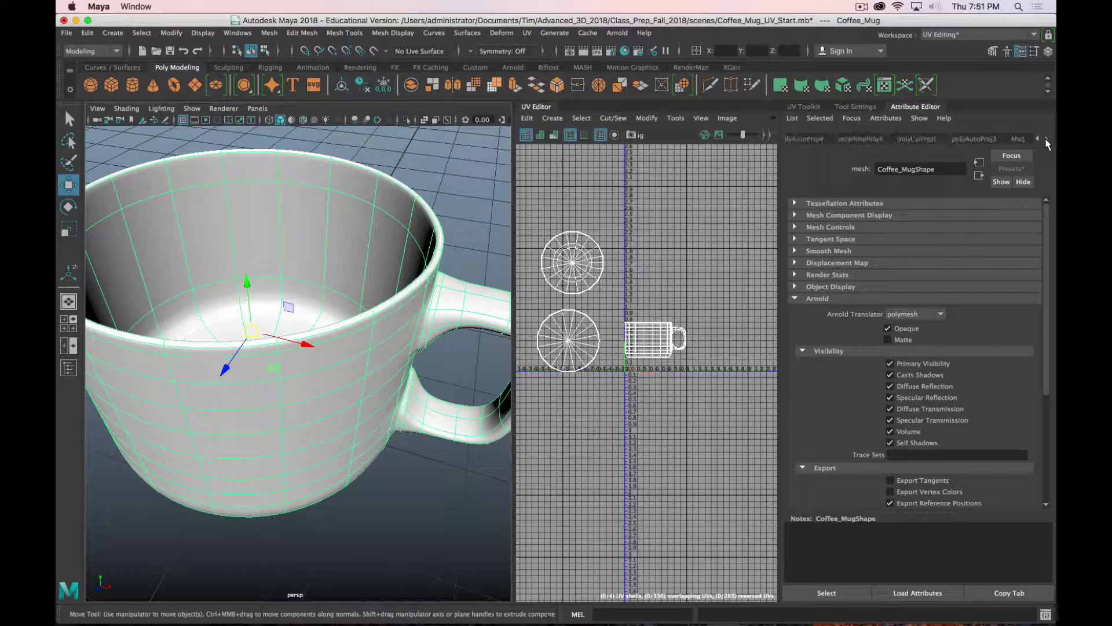
click(1018, 140)
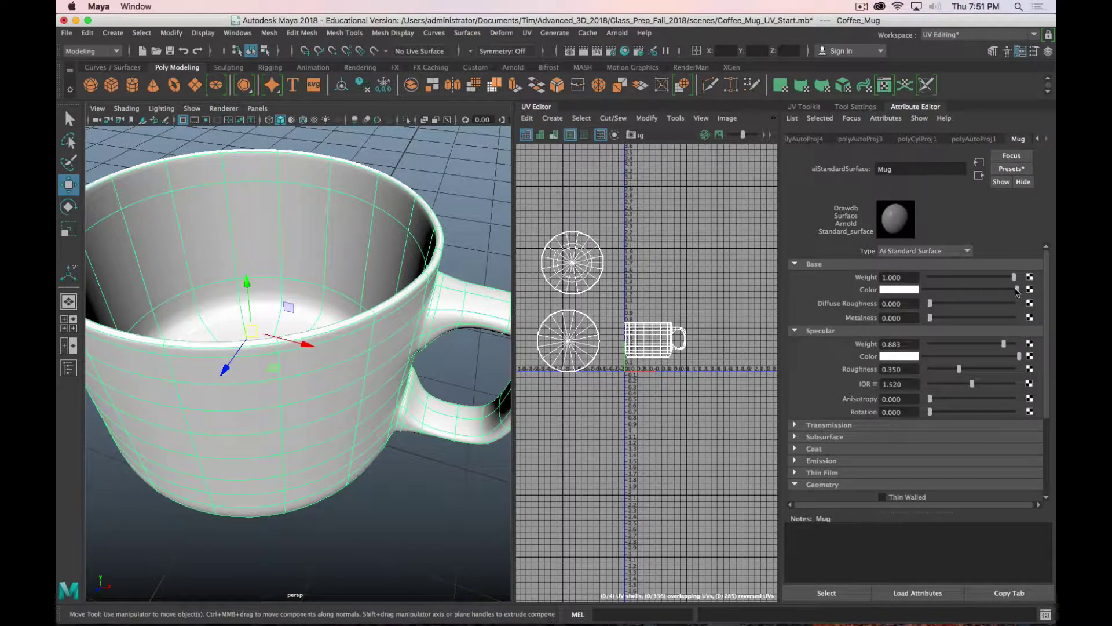
drag(1018, 293, 960, 298)
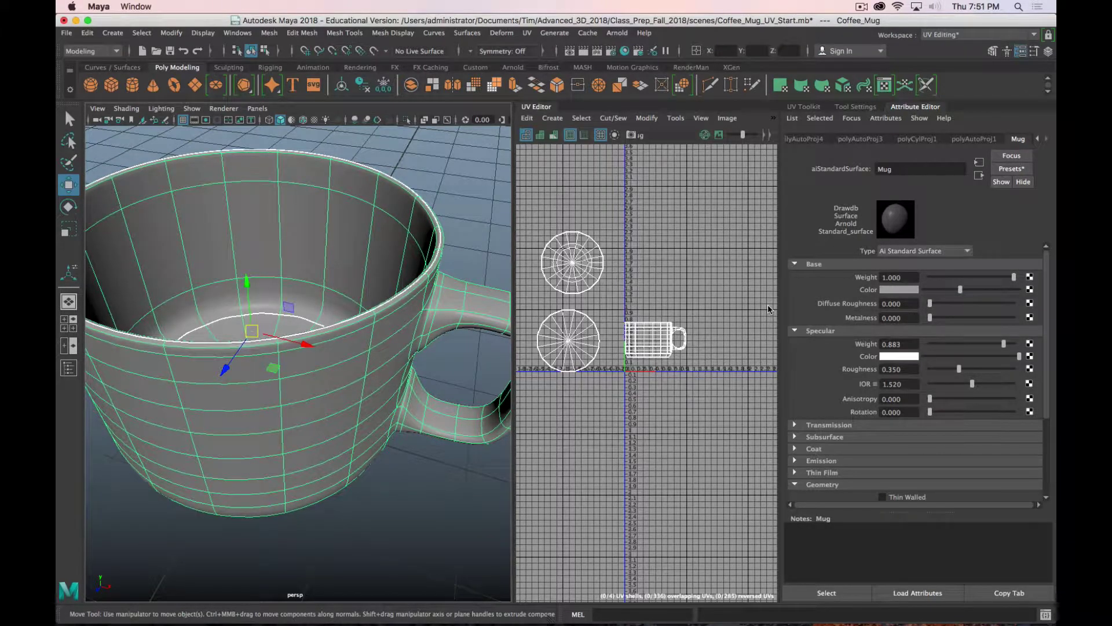
key(super+period)
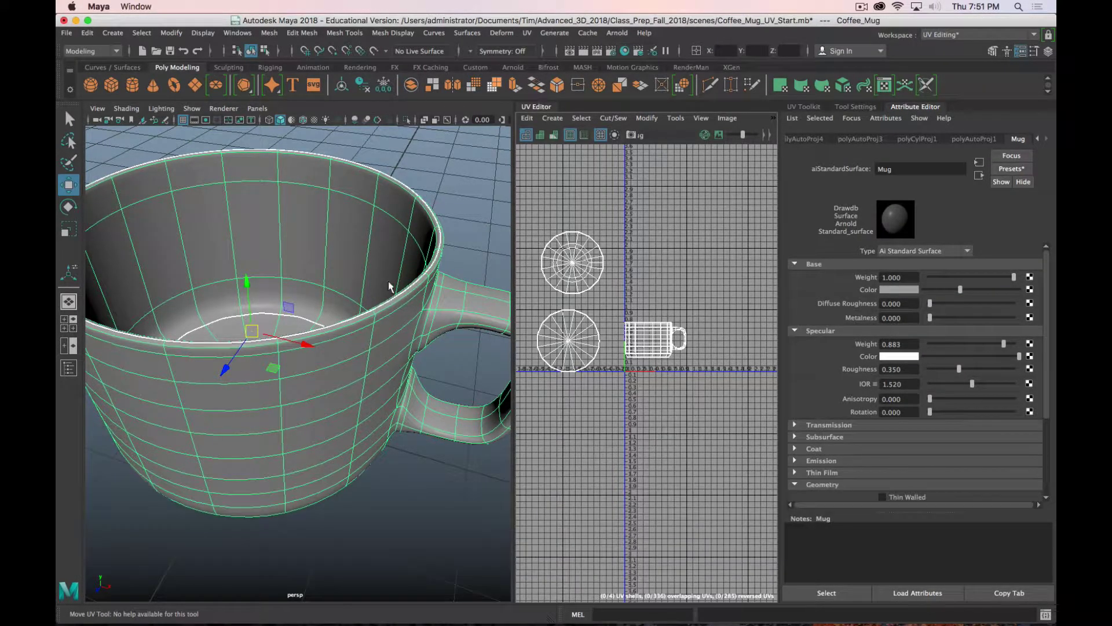
Step: Select the mug's inside wall as a UV shell and examine its borders at the rim and inside bottom
mouse_move(393, 288)
alt+mouse_down()
mouse_move(385, 315)
mouse_move(394, 329)
mouse_move(410, 283)
alt+mouse_up()
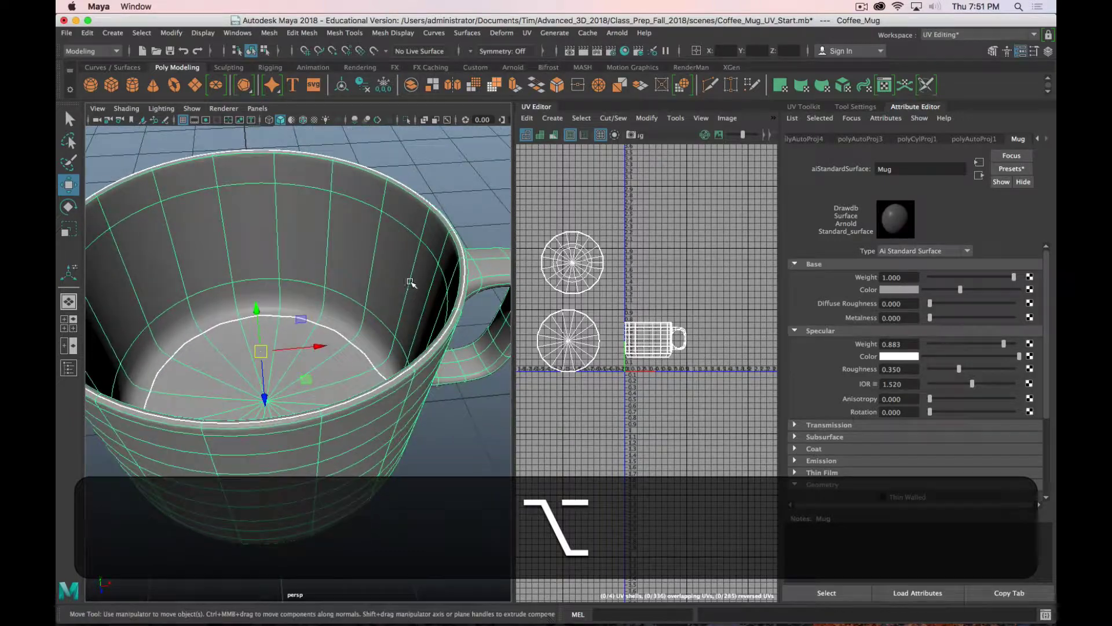
right_click(397, 254)
right_drag(388, 288, 442, 287)
click(383, 256)
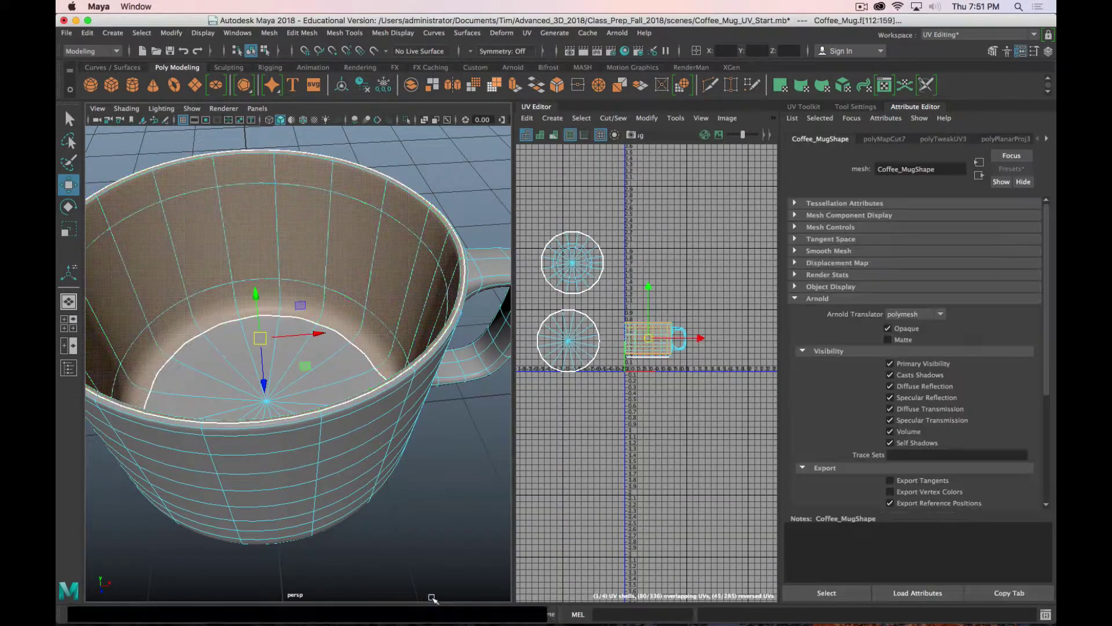
alt+drag(383, 256, 537, 499)
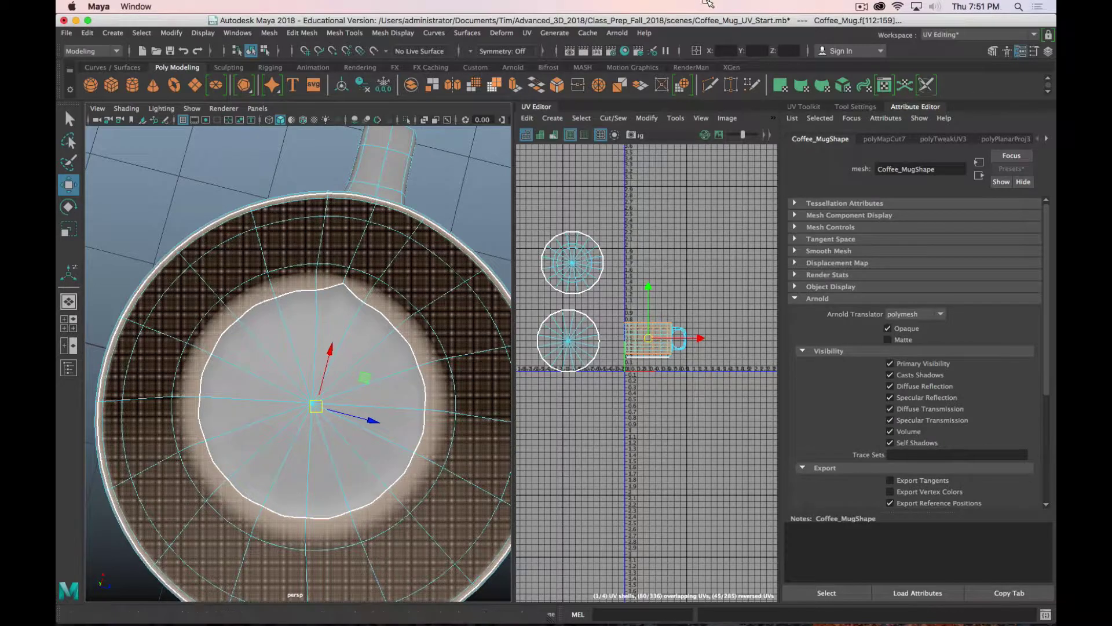
alt+drag(323, 481, 269, 405)
alt+drag(356, 284, 377, 342)
alt+drag(368, 263, 381, 297)
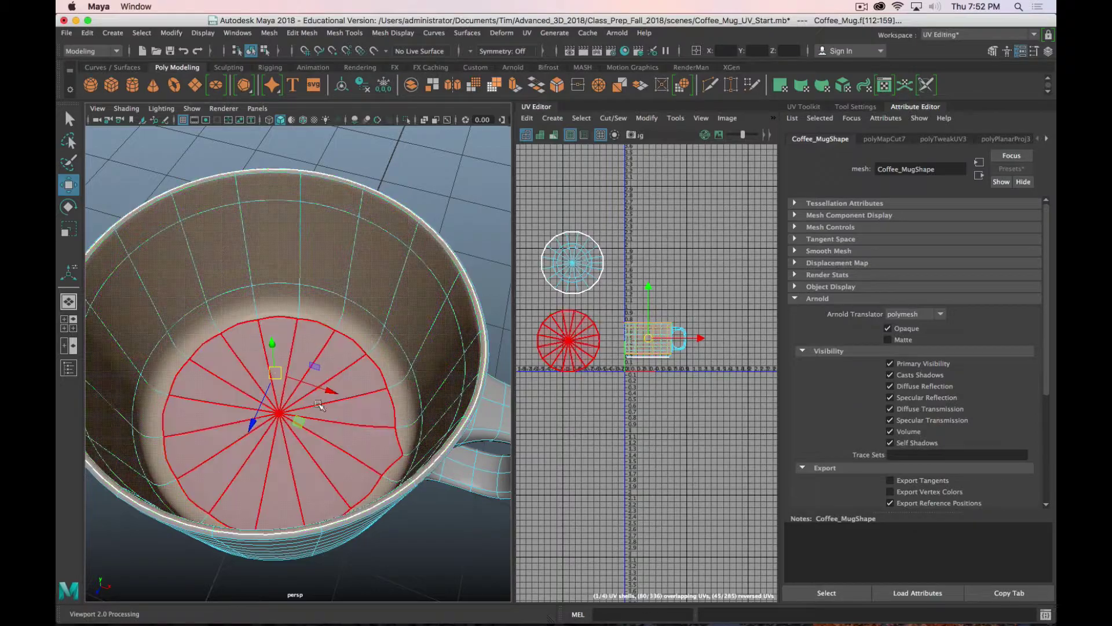
alt+drag(341, 442, 348, 332)
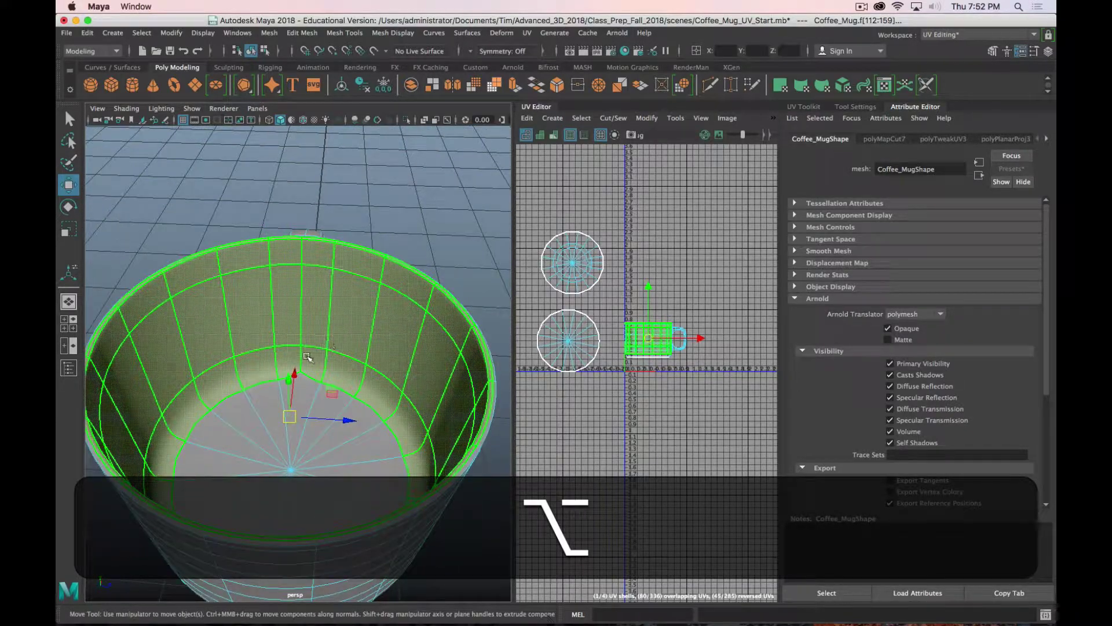
right_drag(298, 270, 308, 245)
click(301, 356)
shift+click(301, 316)
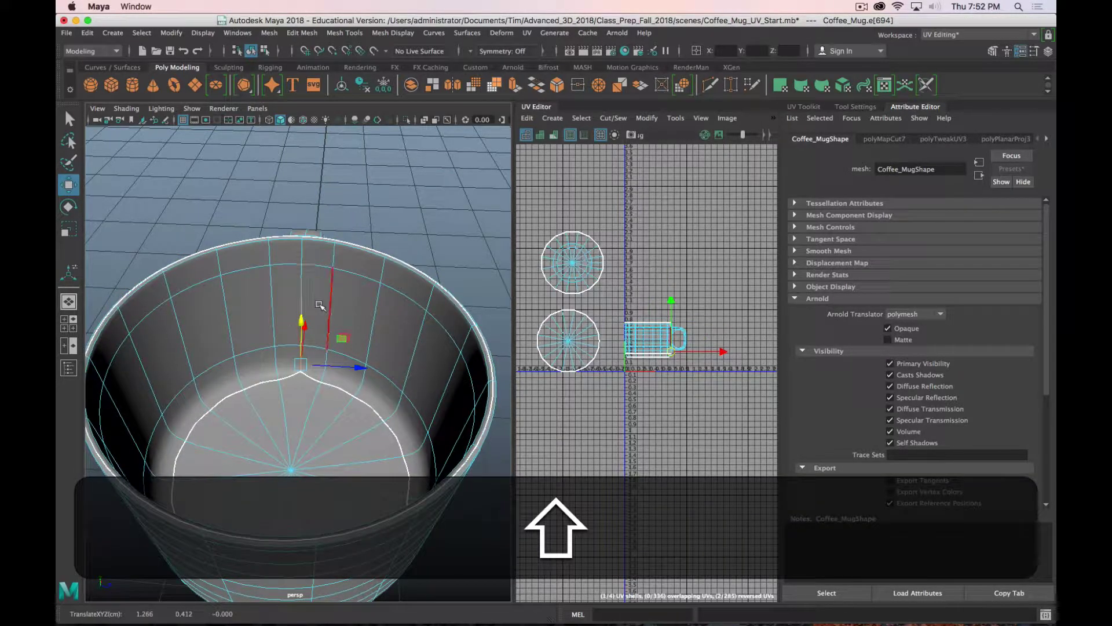
key(shift+z)
key(z)
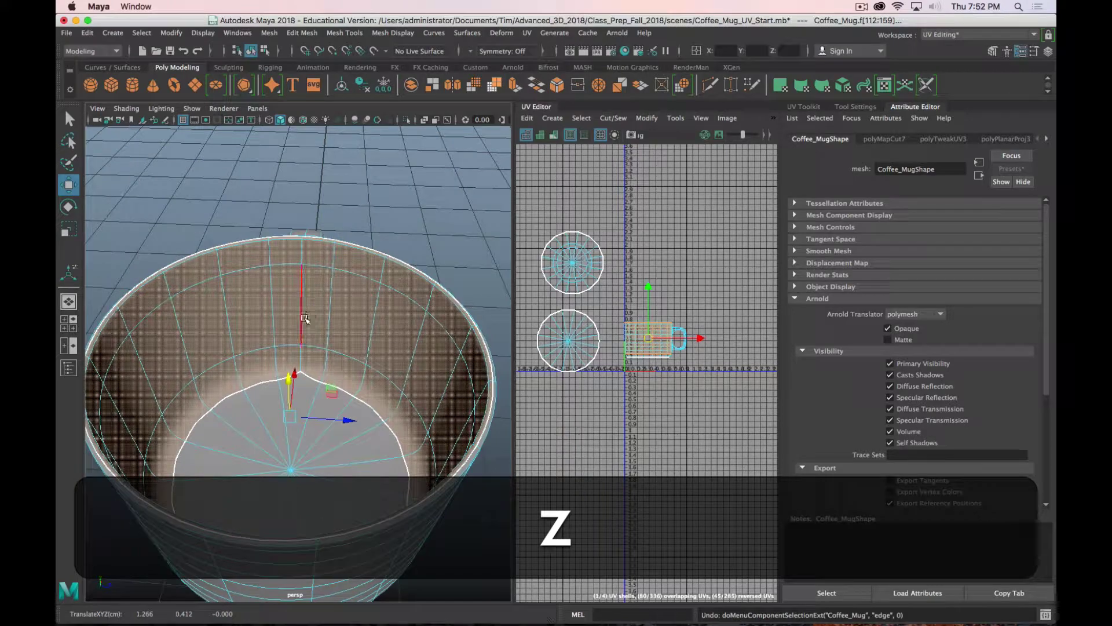
Step: Select the vertical line of edges on the inside wall from the bottom seam up to the rim seam near the handle, and cut the UVs there
click(302, 358)
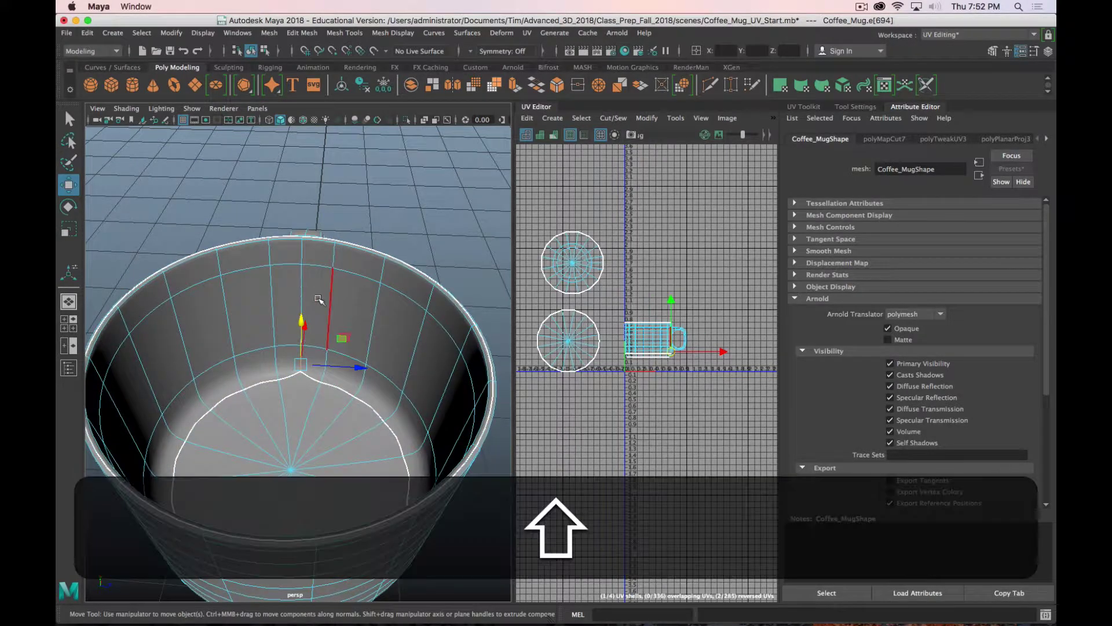
key(shift+q)
shift+click(299, 307)
shift+click(300, 249)
alt+shift+drag(301, 250, 318, 325)
alt+right_drag(318, 325, 395, 247)
alt+middle_drag(395, 247, 238, 468)
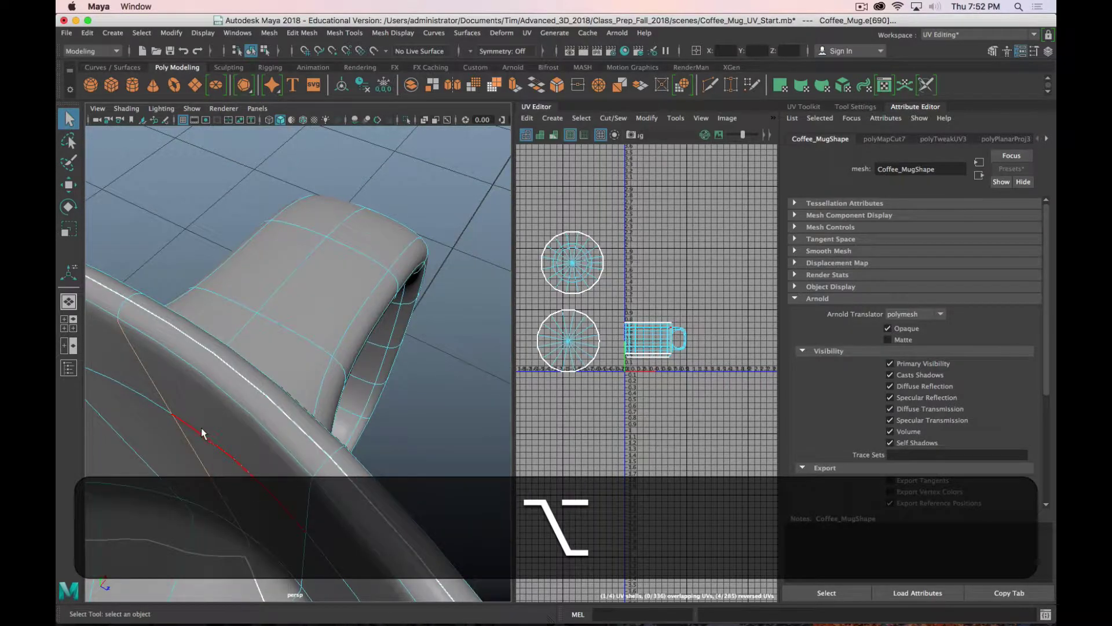
alt+middle_drag(204, 430, 309, 414)
shift+click(304, 304)
alt+shift+drag(308, 471, 336, 434)
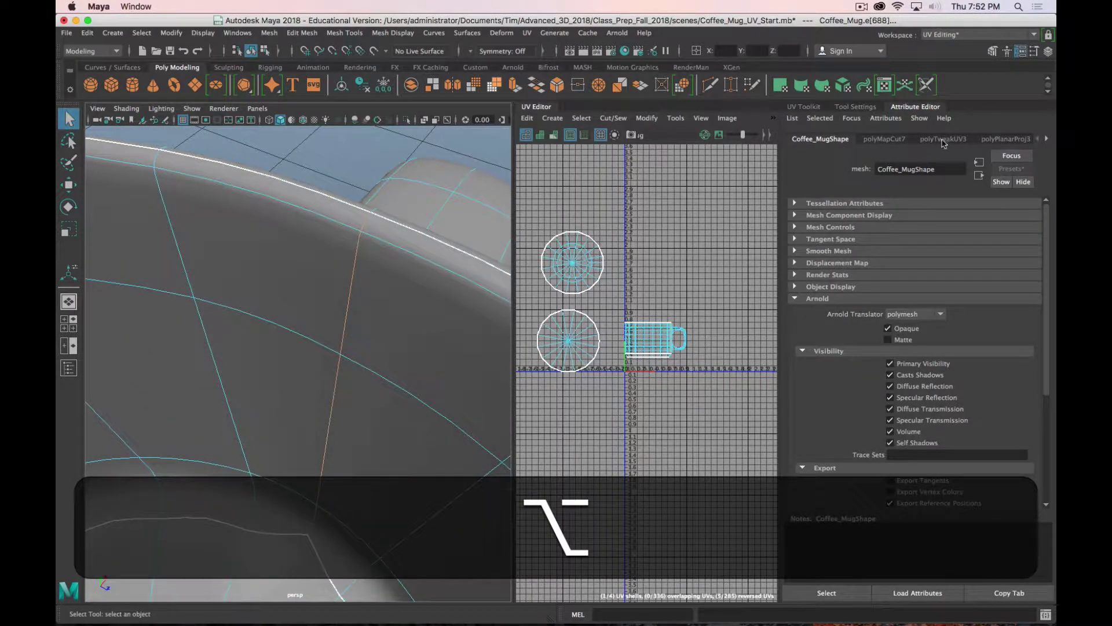
click(809, 108)
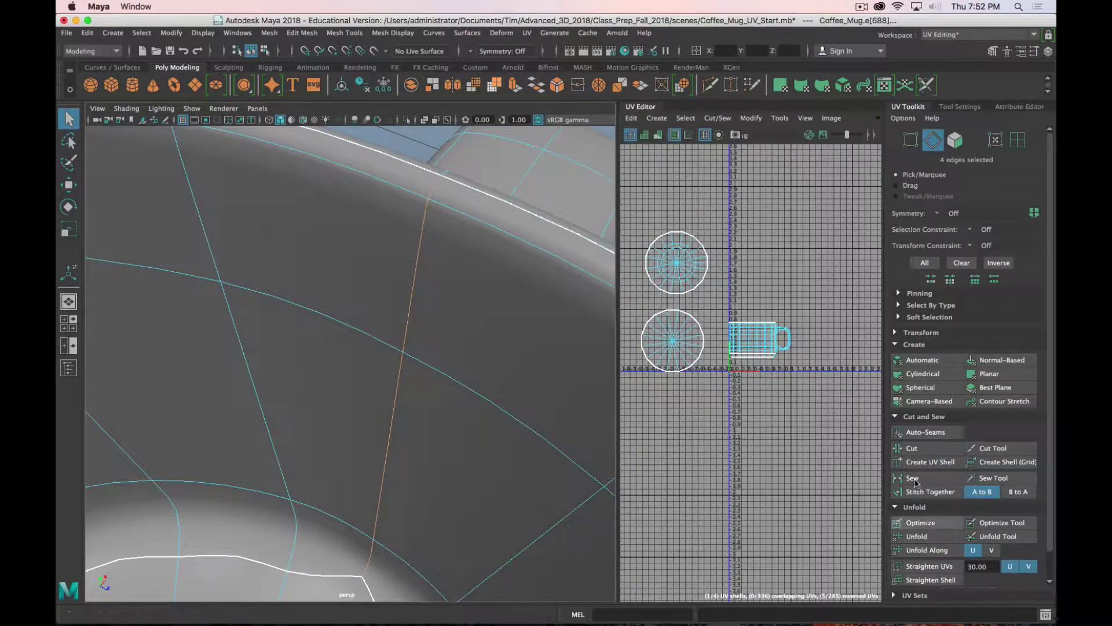
click(912, 448)
Step: Select the mug's inside wall as a UV shell and bring the whole mug into view
alt+drag(427, 300, 392, 299)
right_drag(392, 270, 426, 295)
click(421, 279)
alt+drag(503, 428, 467, 476)
scroll(423, 454, down, 5)
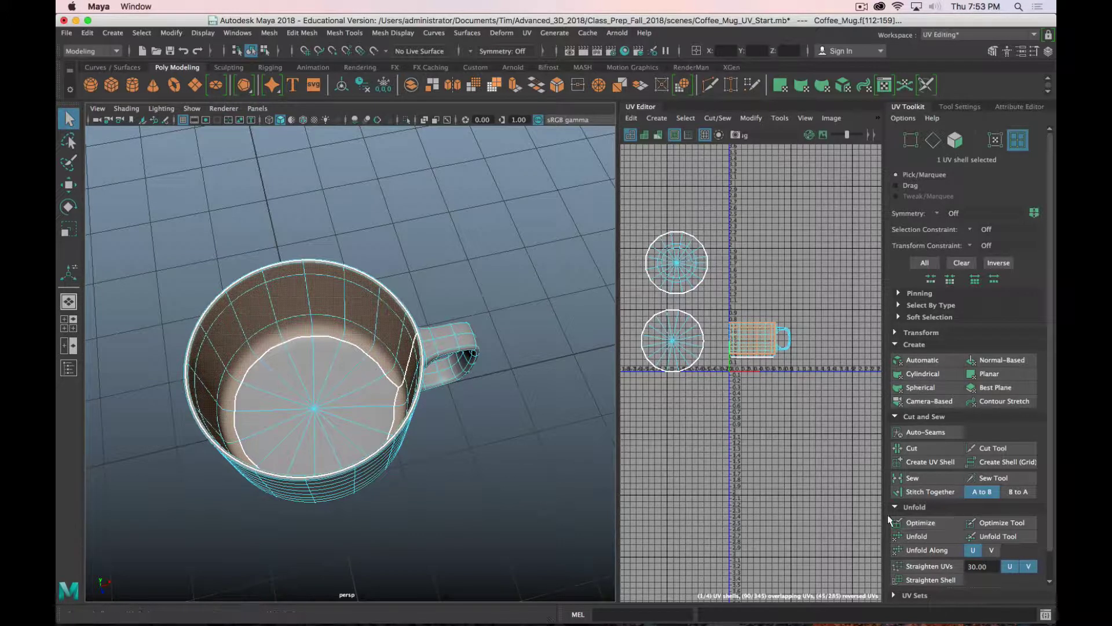
Step: Open the Unfold UVs options for the inside wall shell, enlarge the dialog and place it clear of the mug
key(shift)
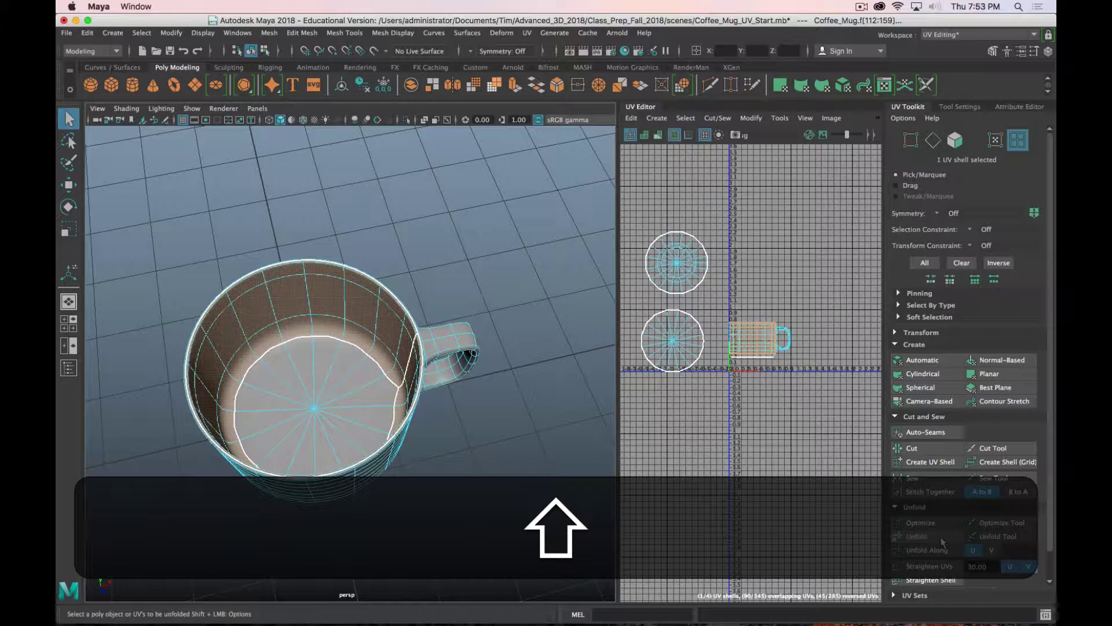
shift+click(942, 541)
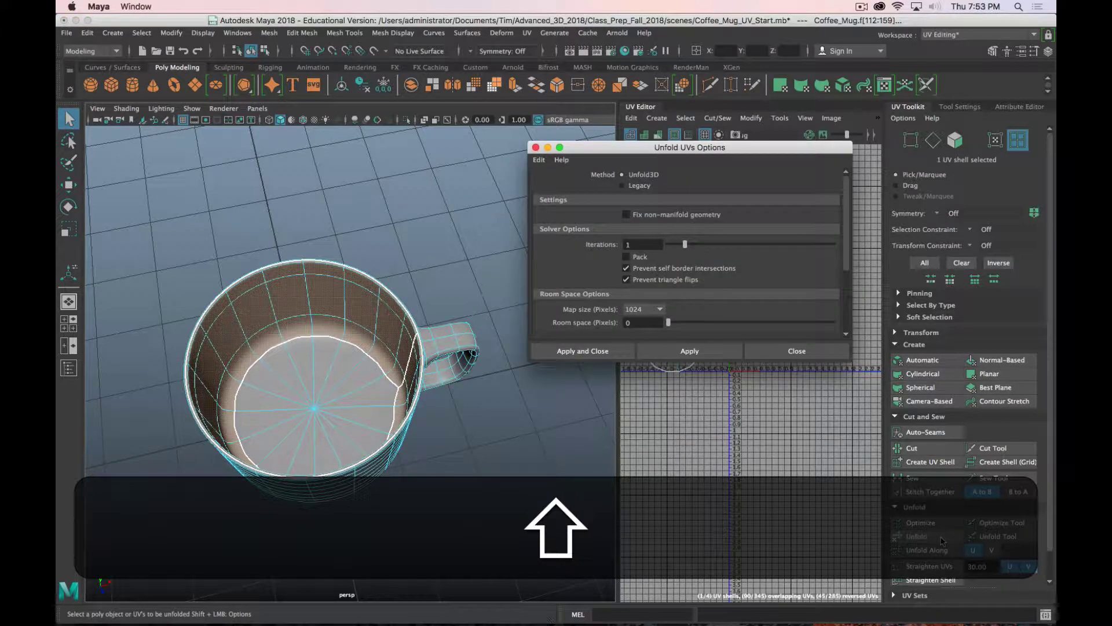
drag(677, 147, 596, 79)
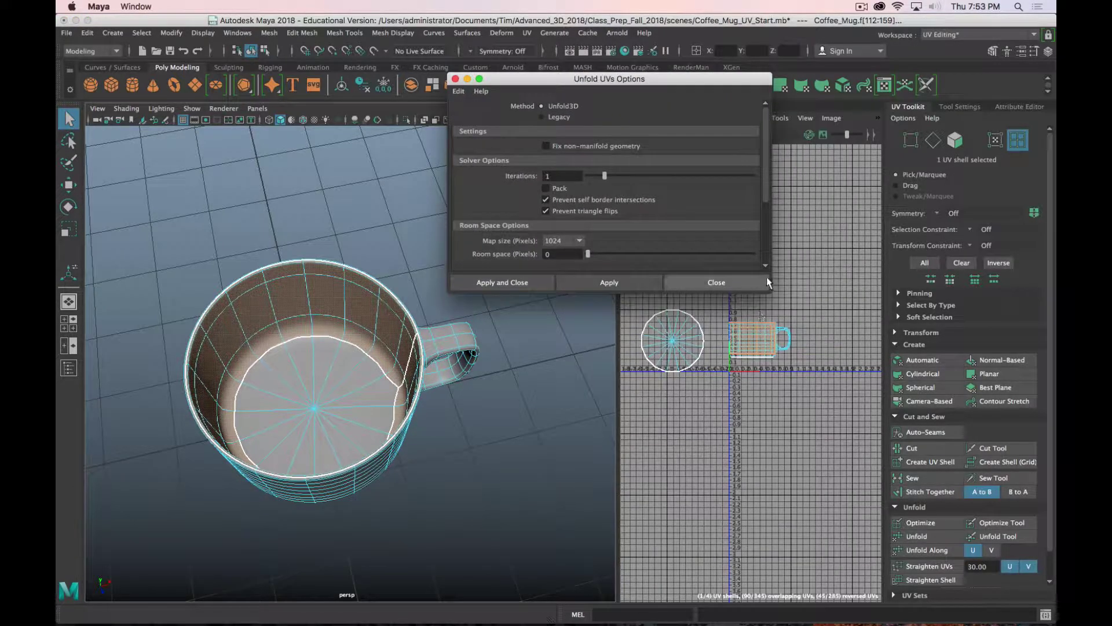
drag(768, 284, 845, 392)
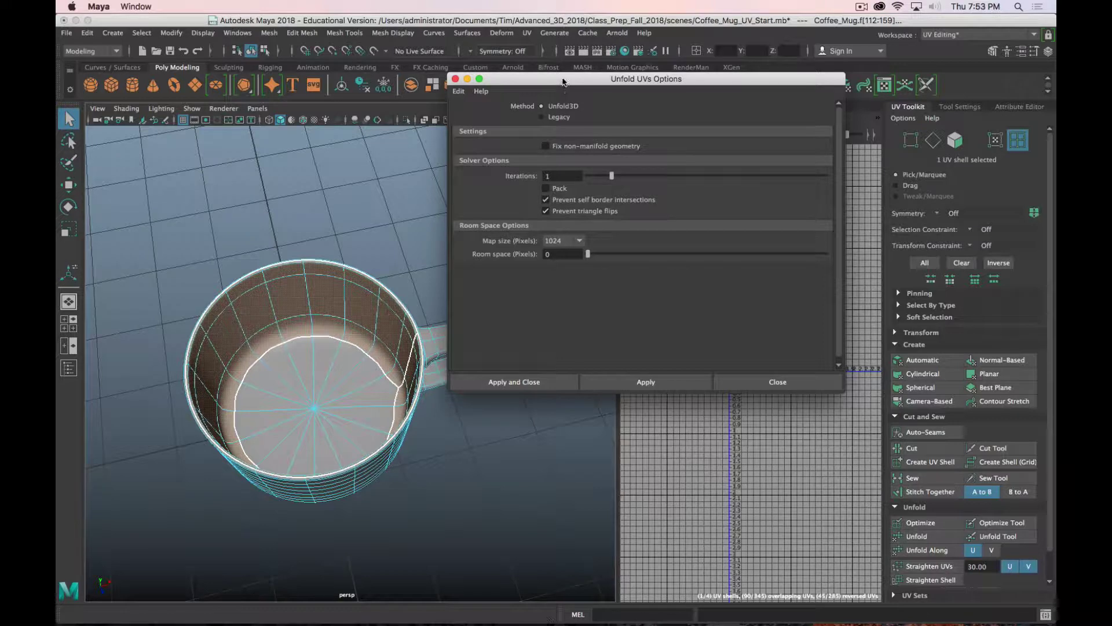
drag(563, 82, 613, 110)
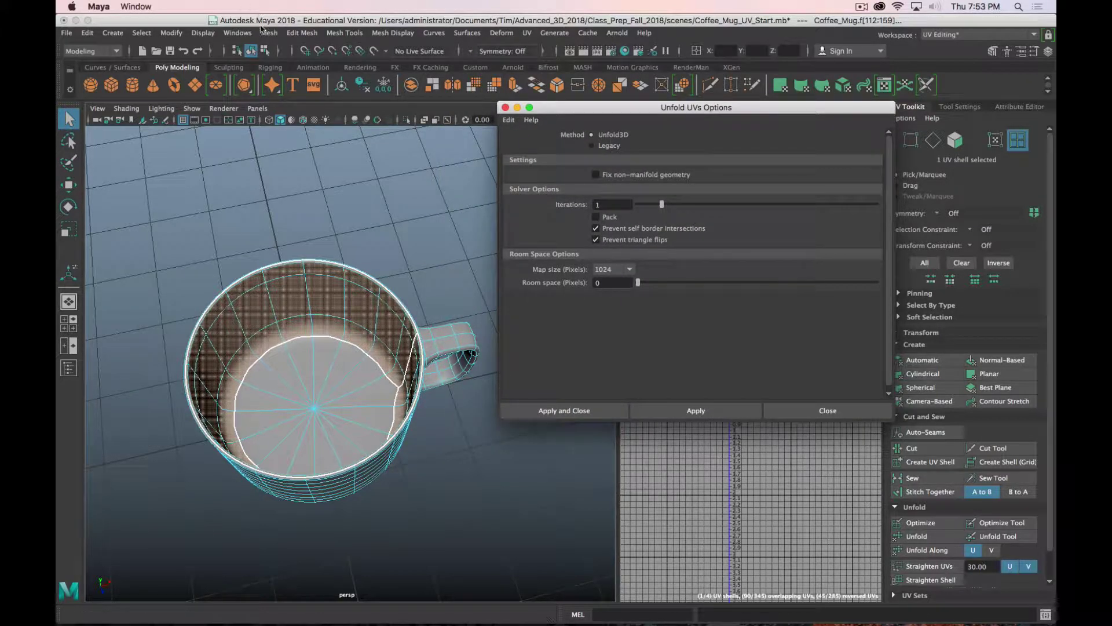
Step: Check the load status of the Unfold3D plug-in by filtering the Plug-in Manager for "unfold", and close the manager
click(245, 33)
mouse_move(320, 151)
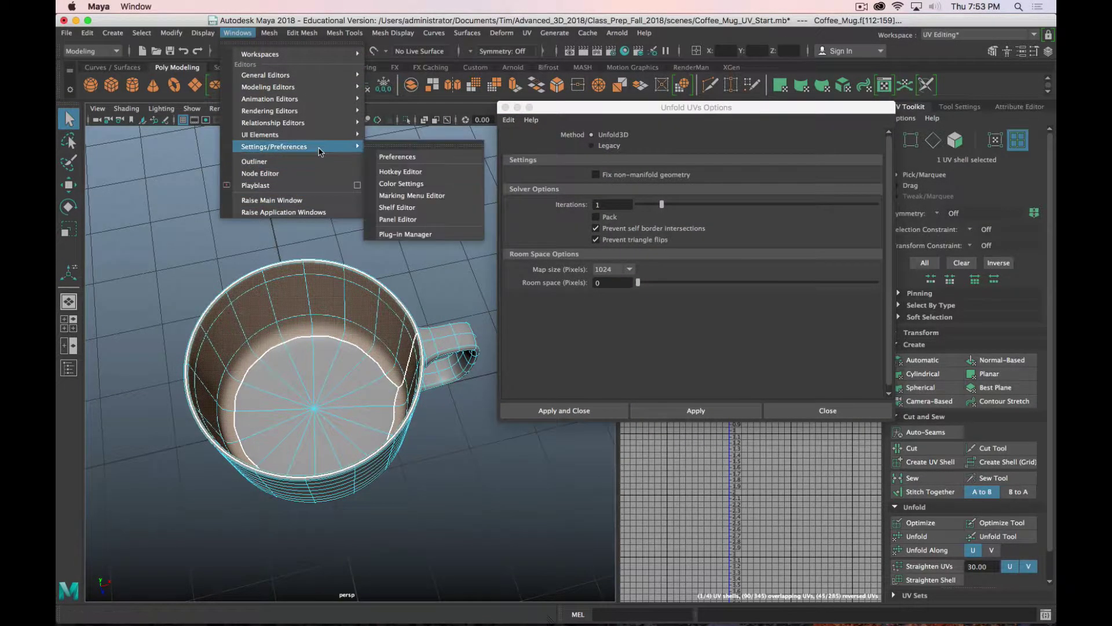
click(436, 234)
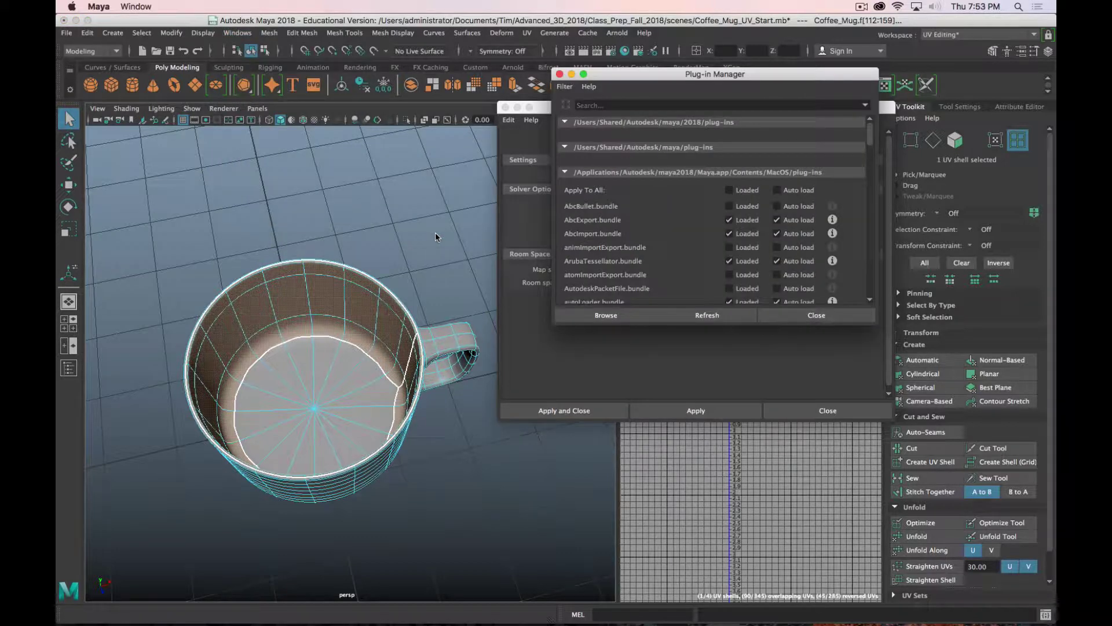
scroll(687, 283, down, 5)
click(619, 105)
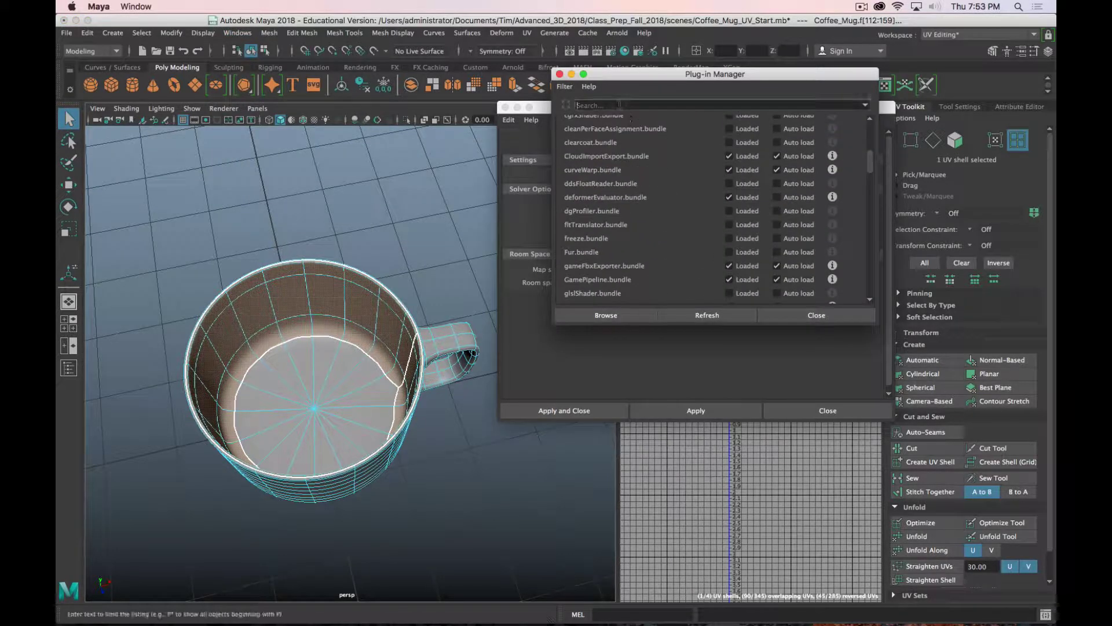
text(unfold)
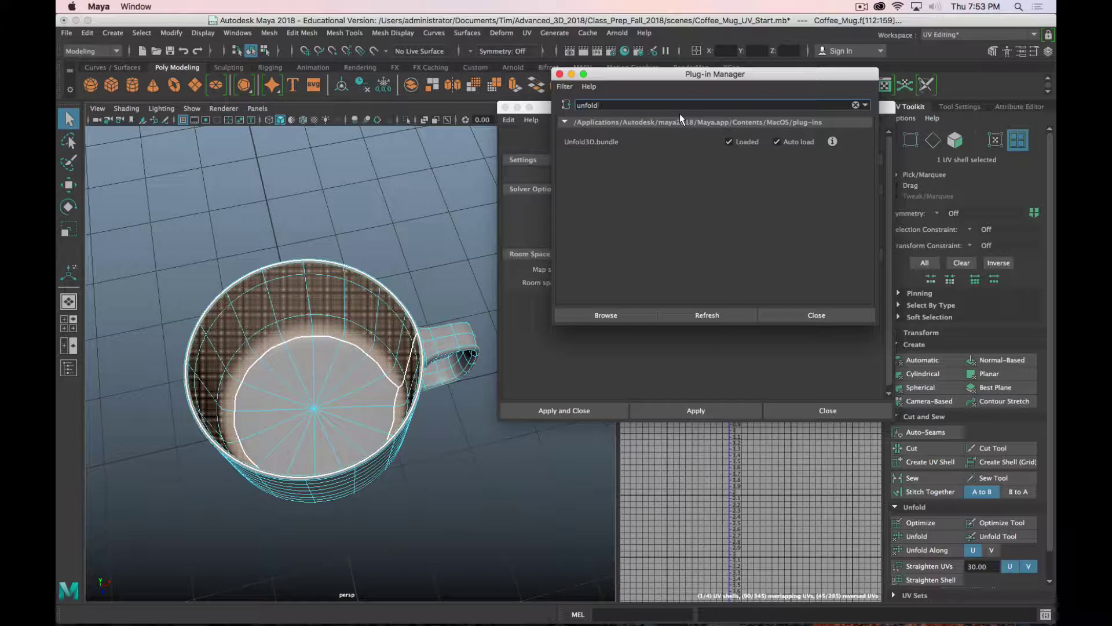
click(560, 74)
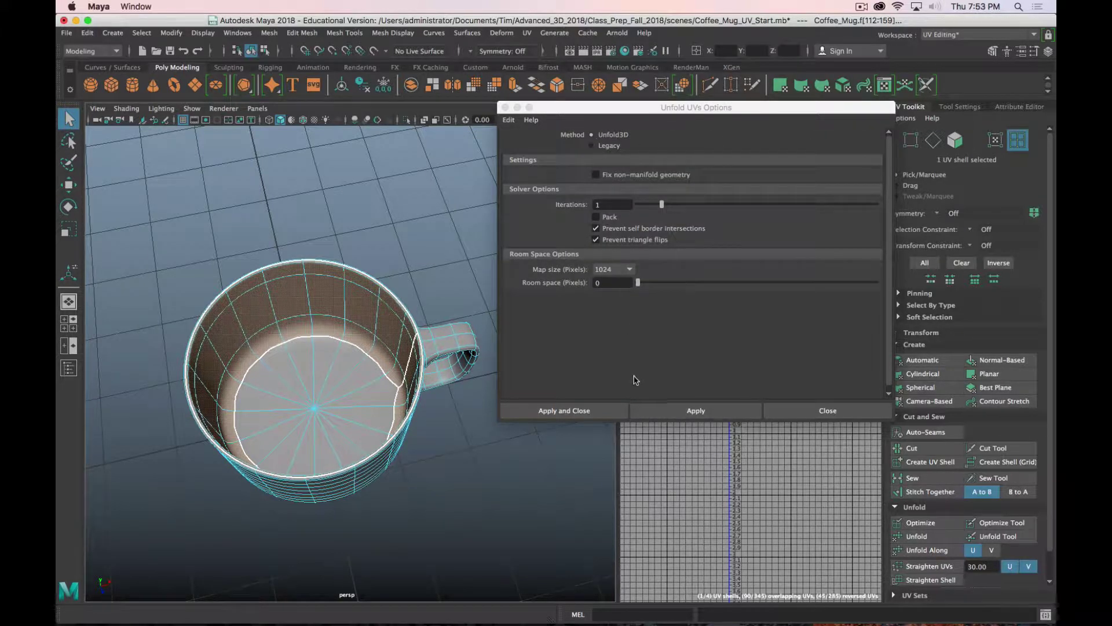
Step: Unfold the inside wall shell with the Unfold3D method, close the options and widen the UV Editor
key(super+period)
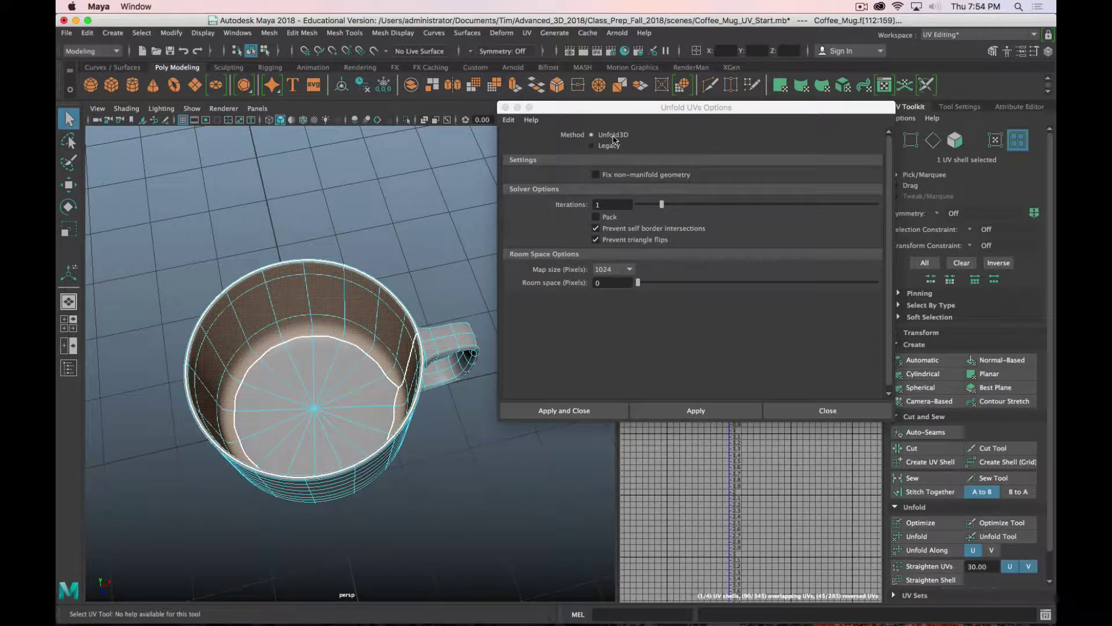
click(566, 411)
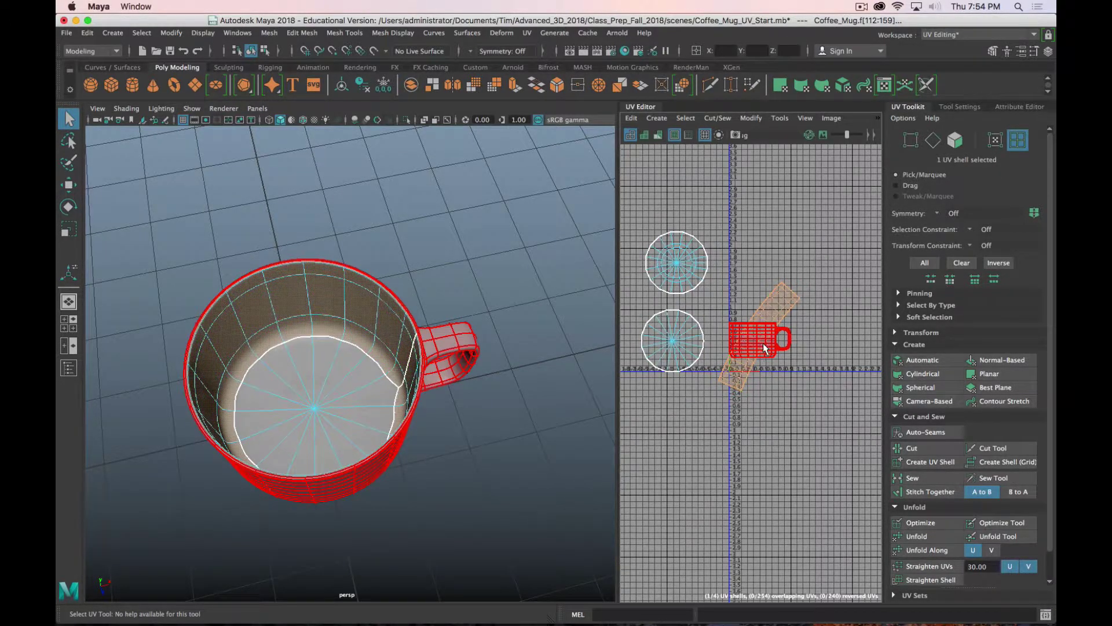
drag(615, 339, 451, 341)
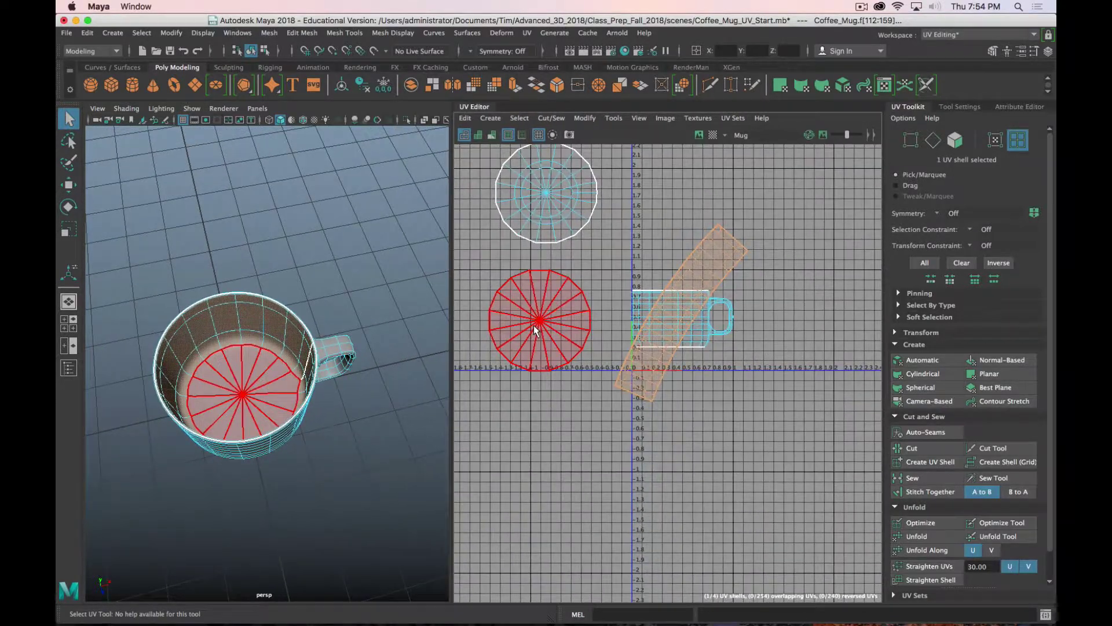
Step: Display the checker map on the mug and examine the inside wall's texture around its vertical seam and the matching shell corner
click(713, 134)
alt+drag(258, 350, 378, 307)
scroll(249, 341, up, 10)
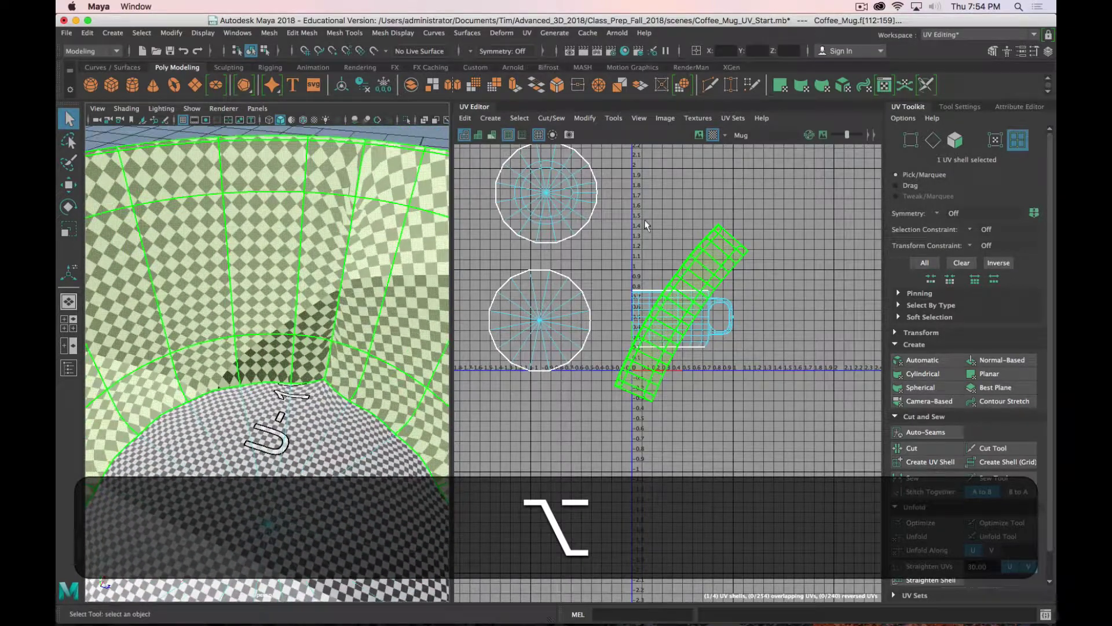
scroll(762, 245, up, 10)
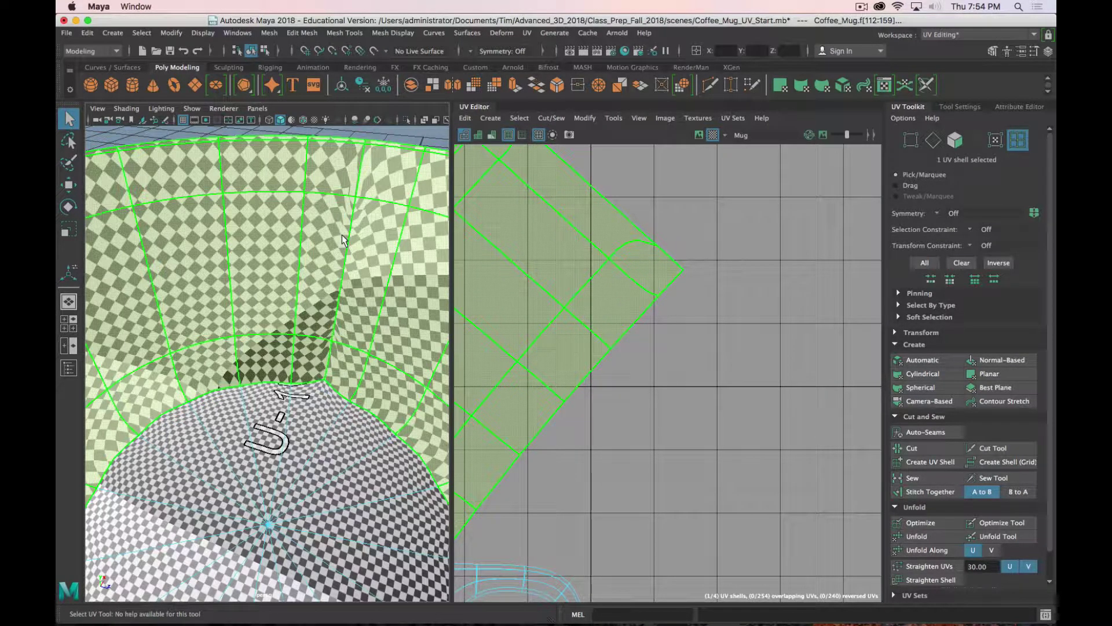
Step: Switch the mug to edge selection and turn off the checker map
key(z)
right_drag(346, 275, 356, 215)
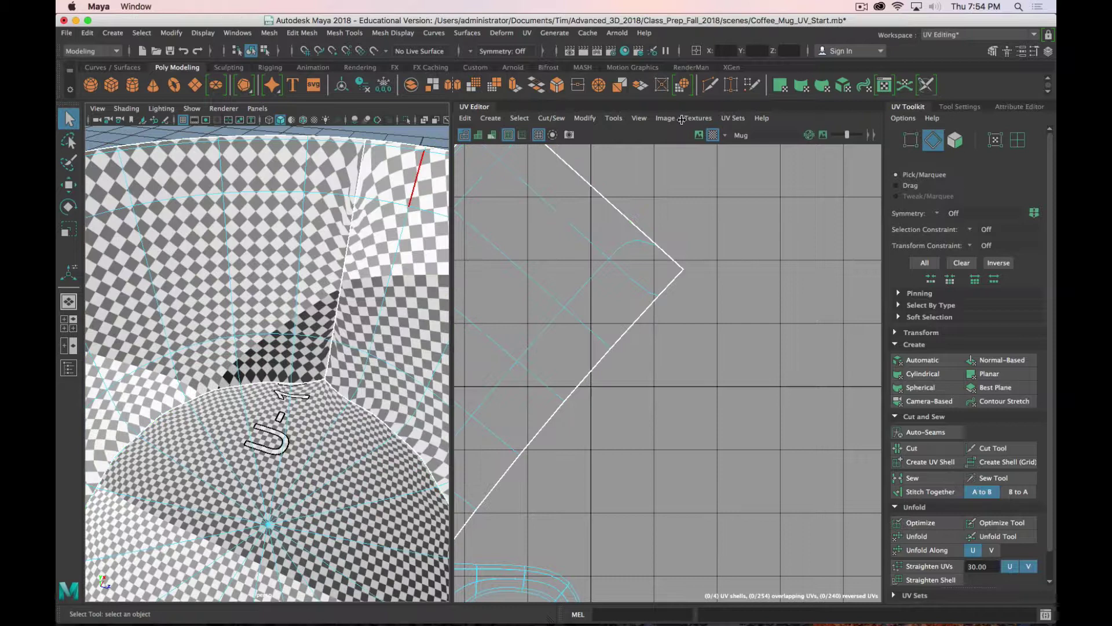
click(713, 137)
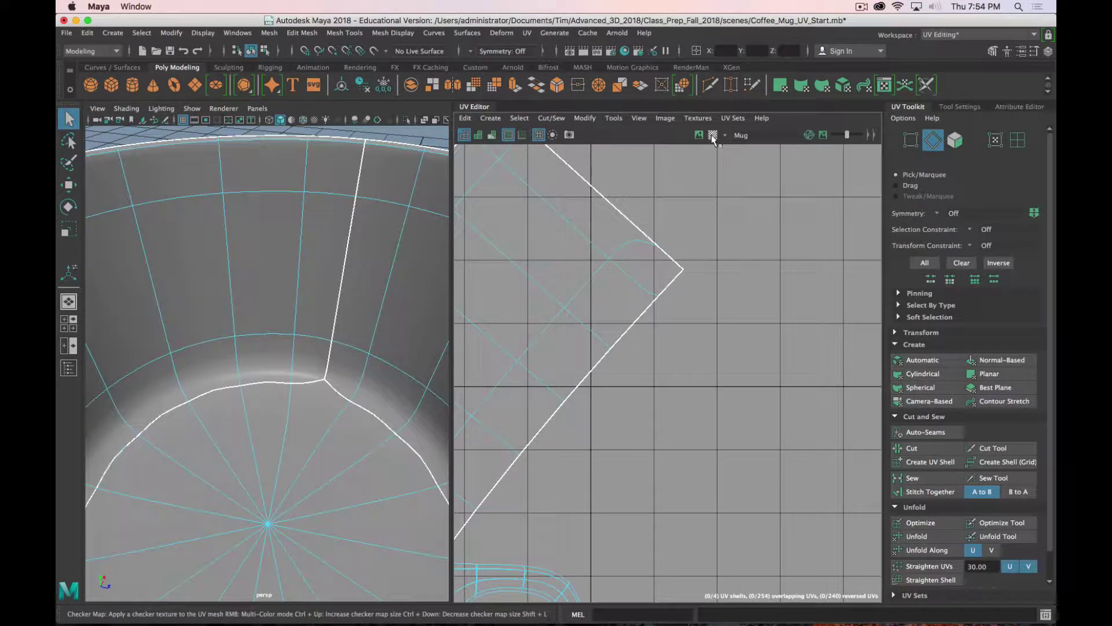
Step: Select the edges of the inside wall's vertical seam from the bottom seam up to the rim seam, and sew their UVs together
click(342, 279)
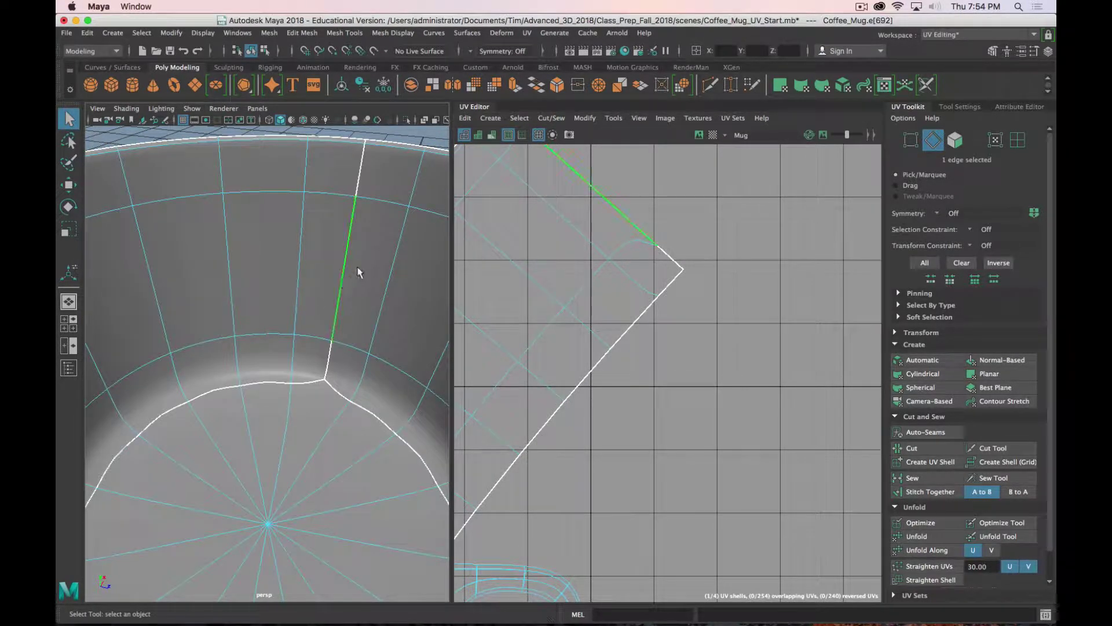
scroll(355, 269, down, 5)
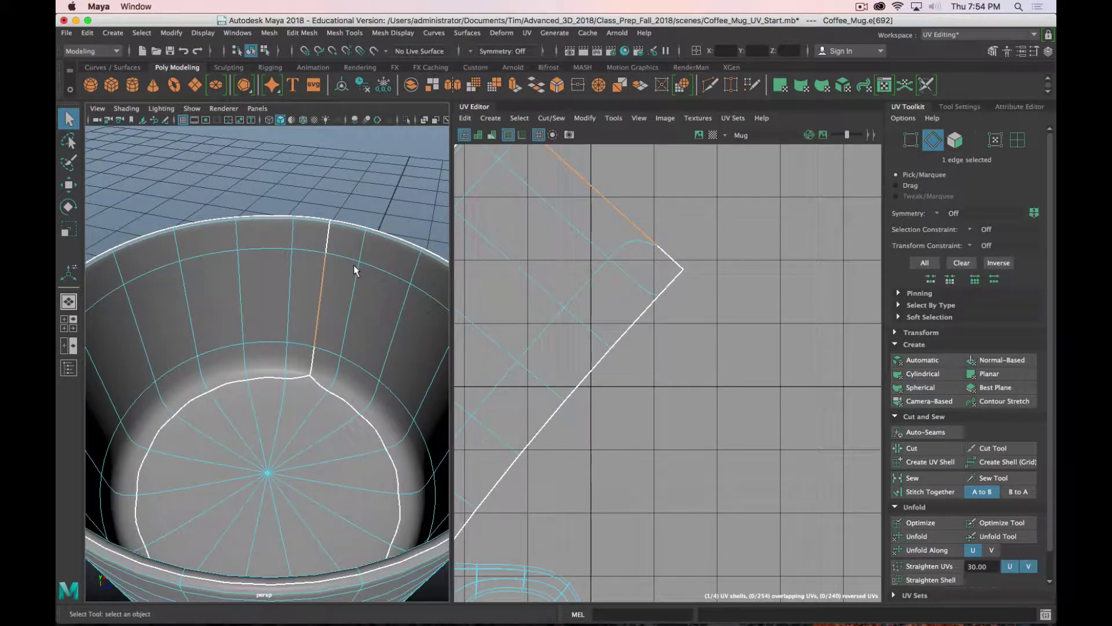
shift+click(312, 361)
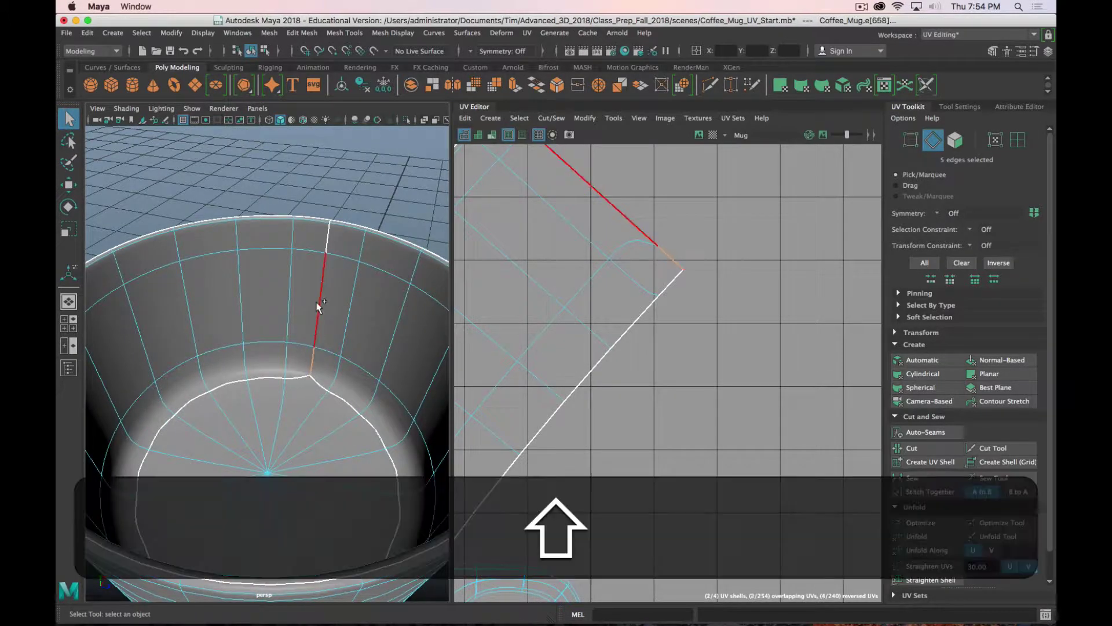
shift+click(331, 236)
alt+drag(332, 235, 249, 367)
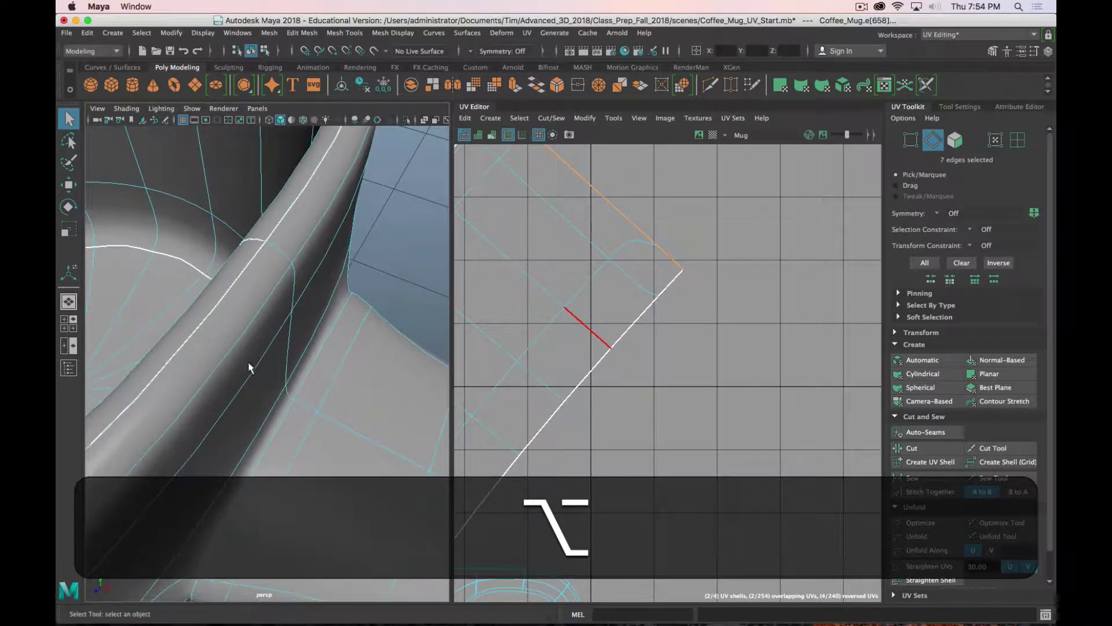
shift+click(264, 248)
alt+drag(251, 241, 235, 412)
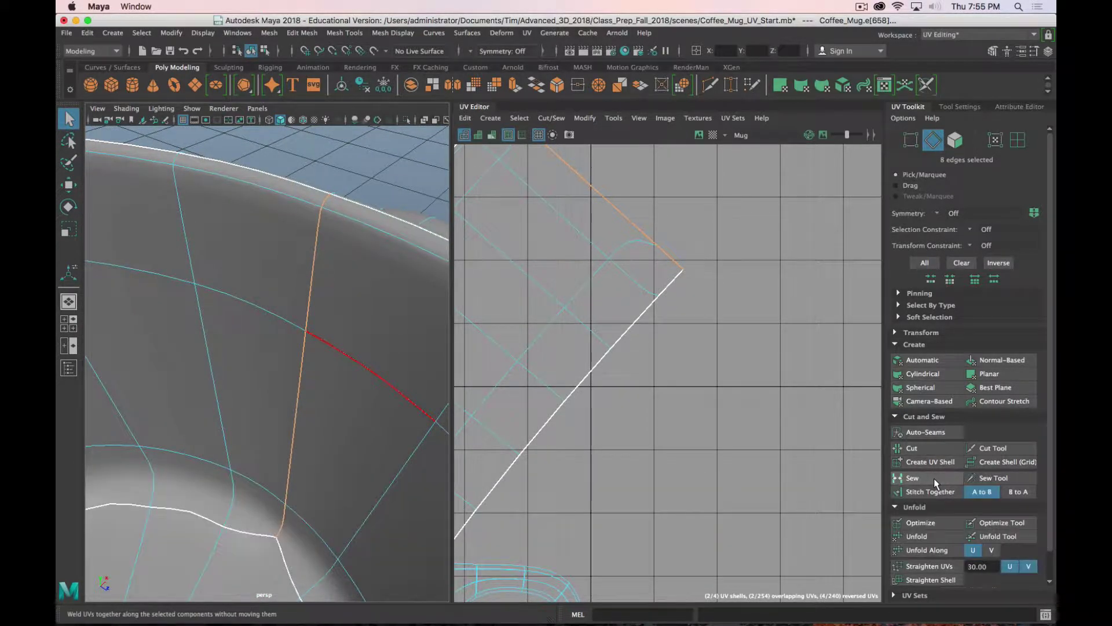
click(934, 478)
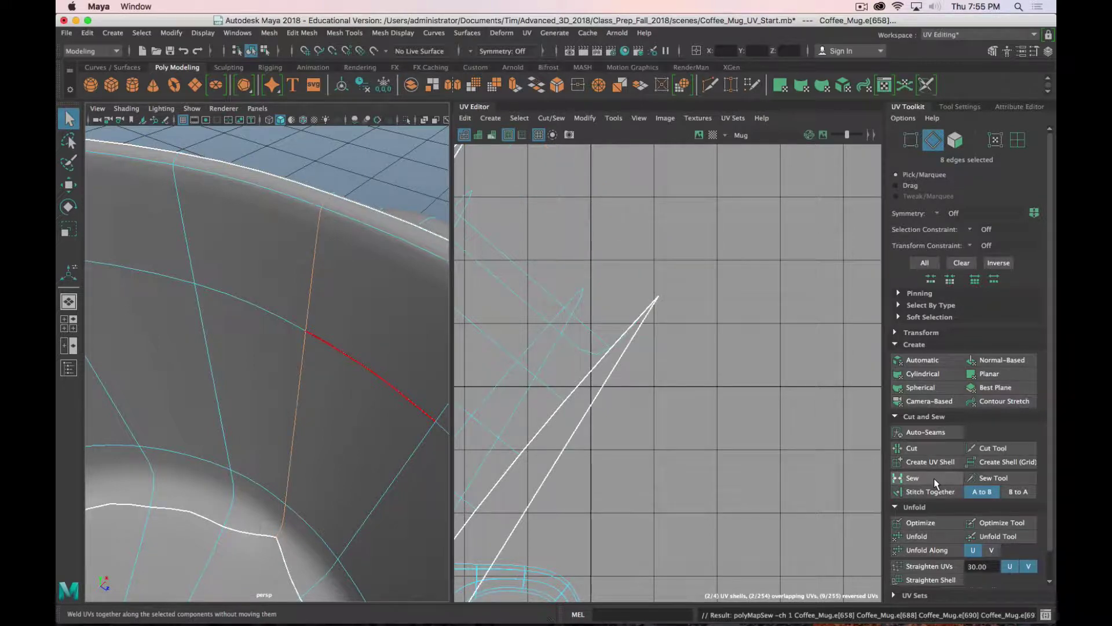
scroll(648, 386, down, 8)
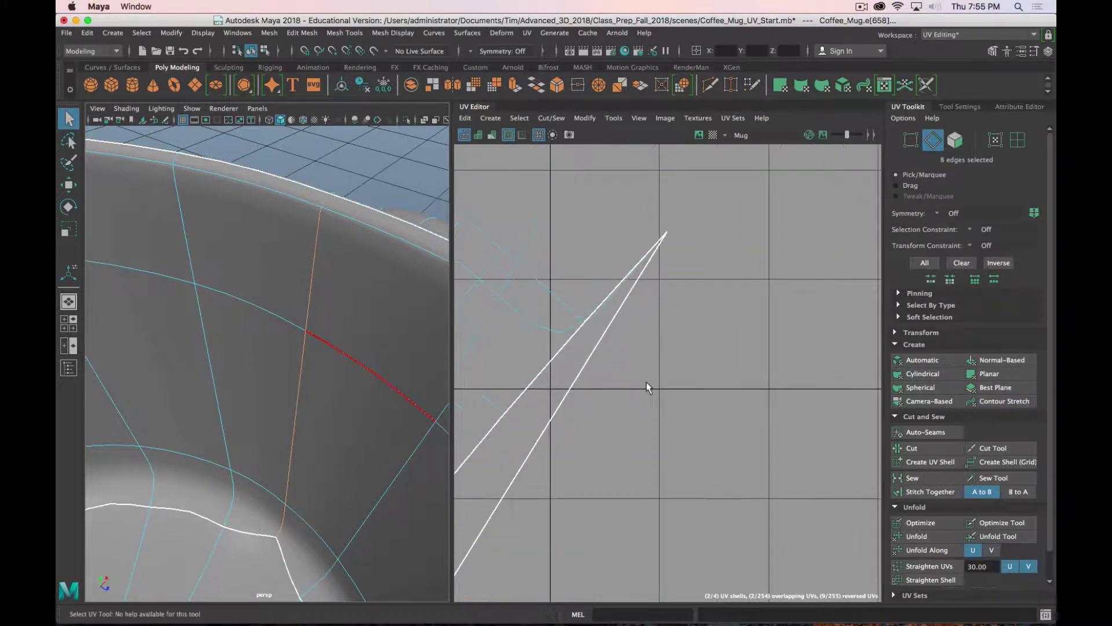
scroll(651, 384, down, 3)
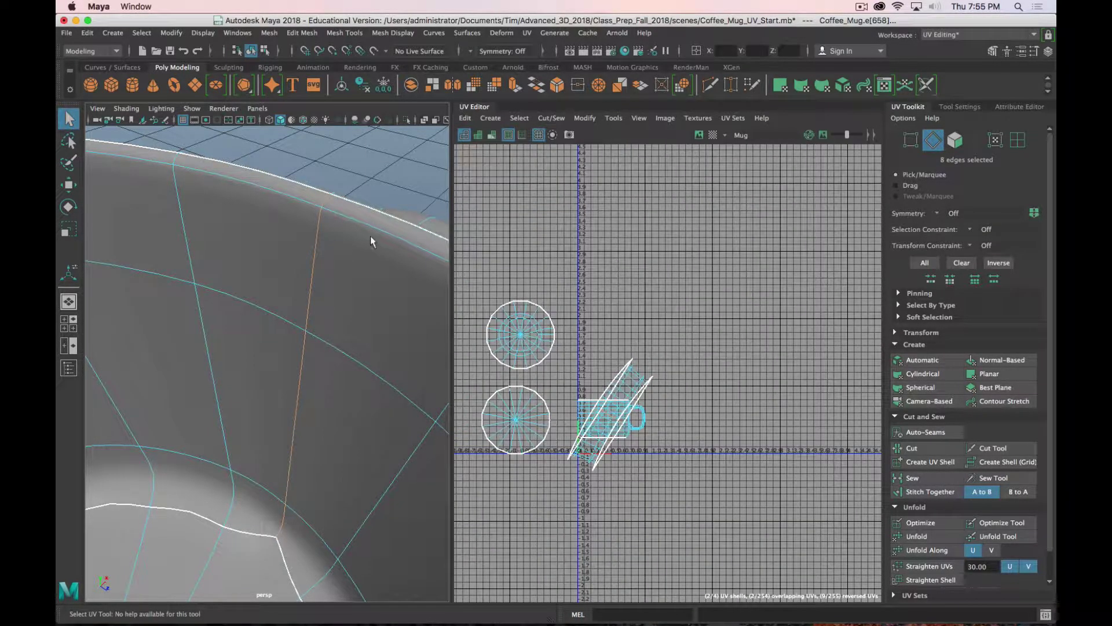
Step: Select a neighbouring vertical line of edges on the inside wall, from the bottom seam to the rim seam, and cut the UVs there
click(313, 335)
scroll(317, 389, up, 5)
scroll(317, 390, down, 10)
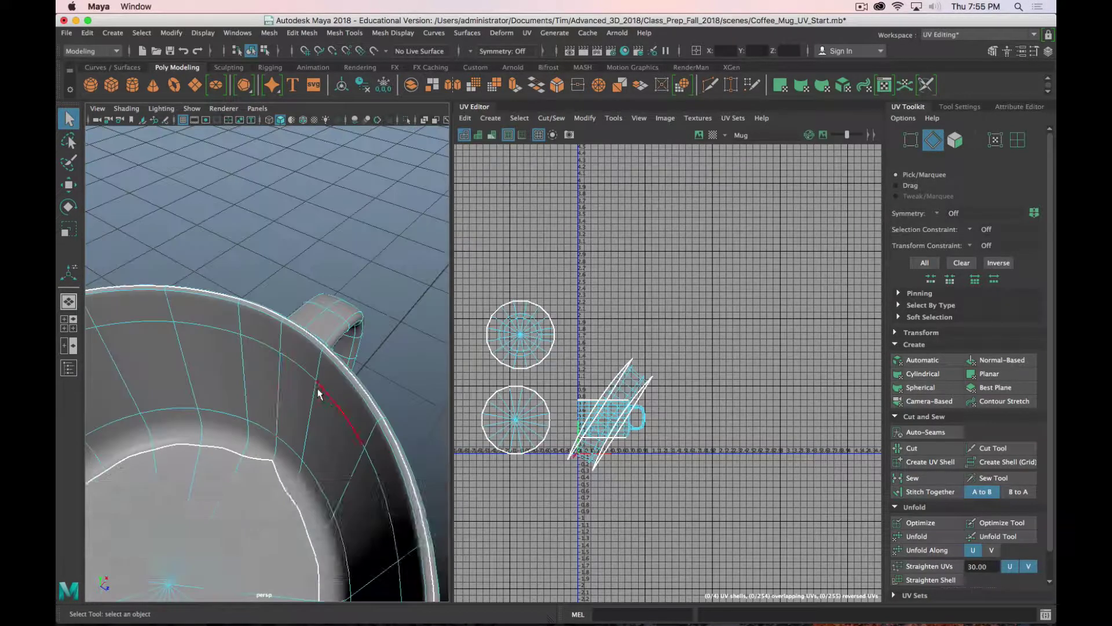
alt+drag(317, 389, 277, 428)
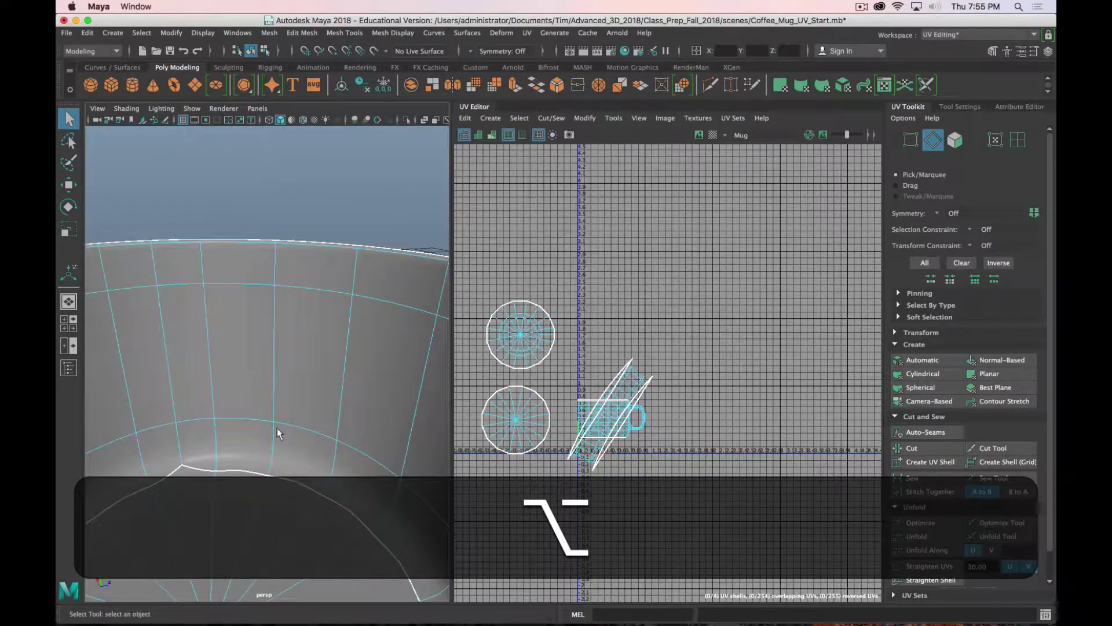
click(272, 400)
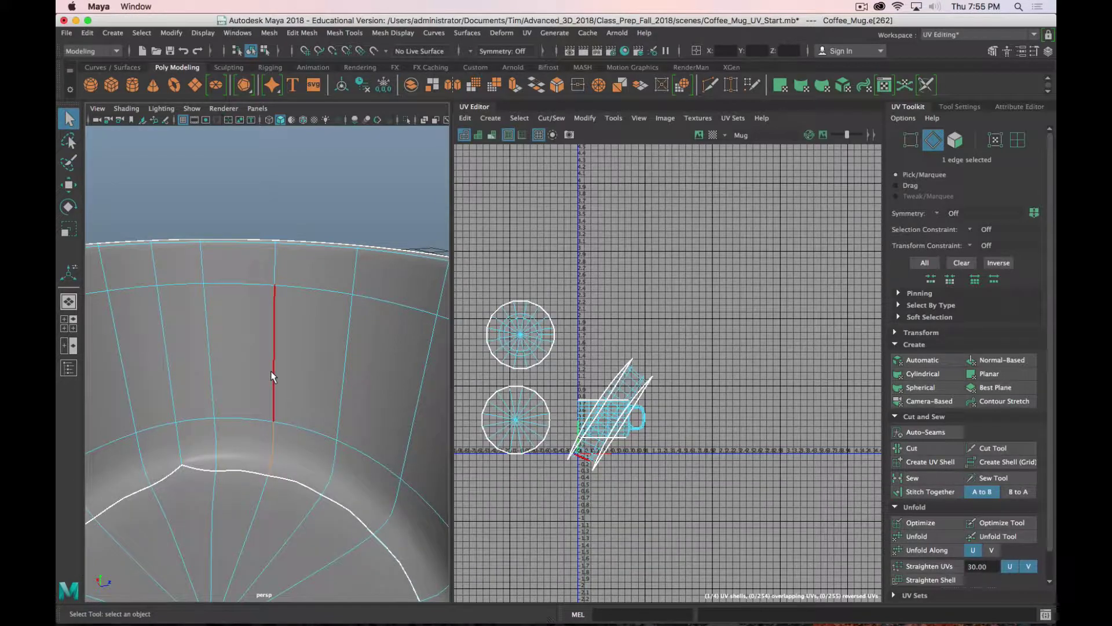
shift+click(273, 354)
shift+click(275, 263)
alt+shift+drag(277, 264, 284, 343)
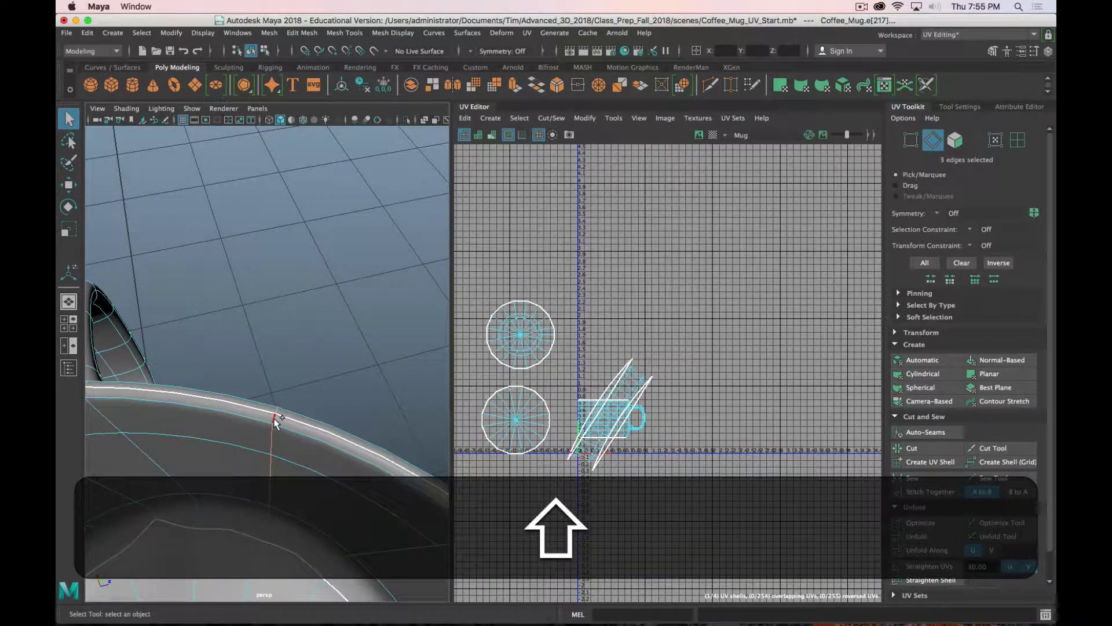
shift+click(275, 418)
click(913, 448)
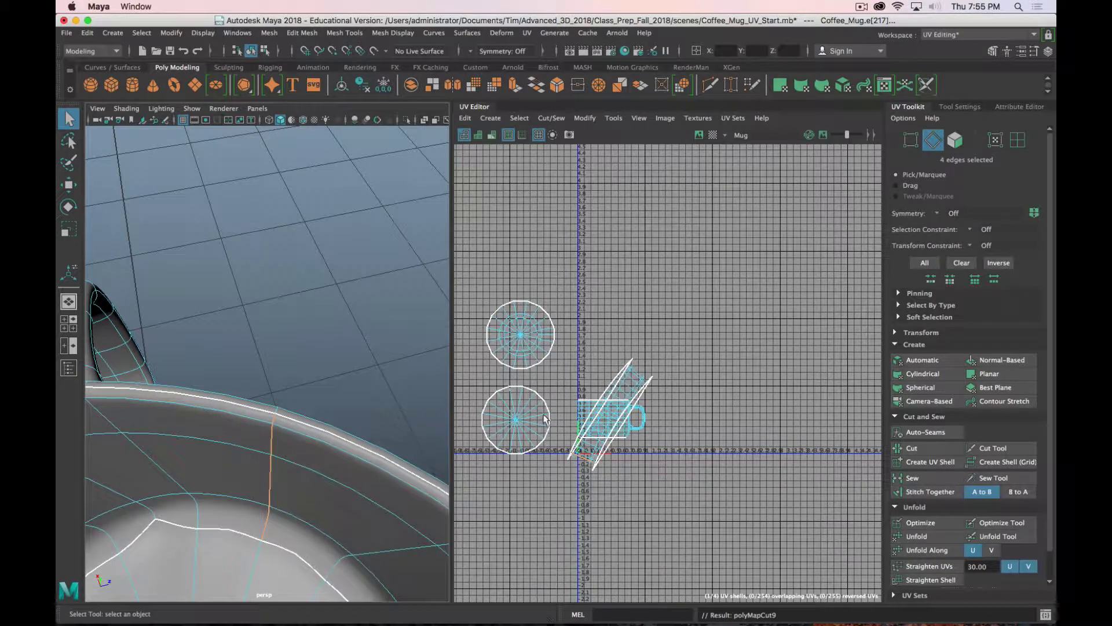
Step: Select the mug's inside wall as a UV shell and unfold it along the new seam
scroll(299, 469, down, 15)
right_drag(274, 370, 327, 308)
click(257, 380)
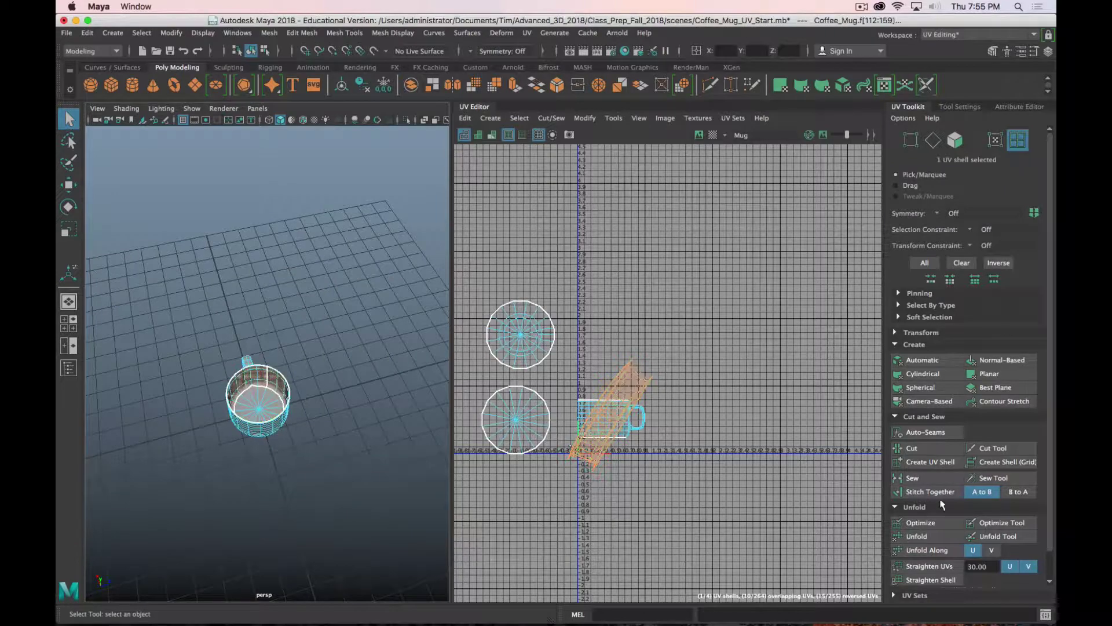
scroll(683, 468, up, 3)
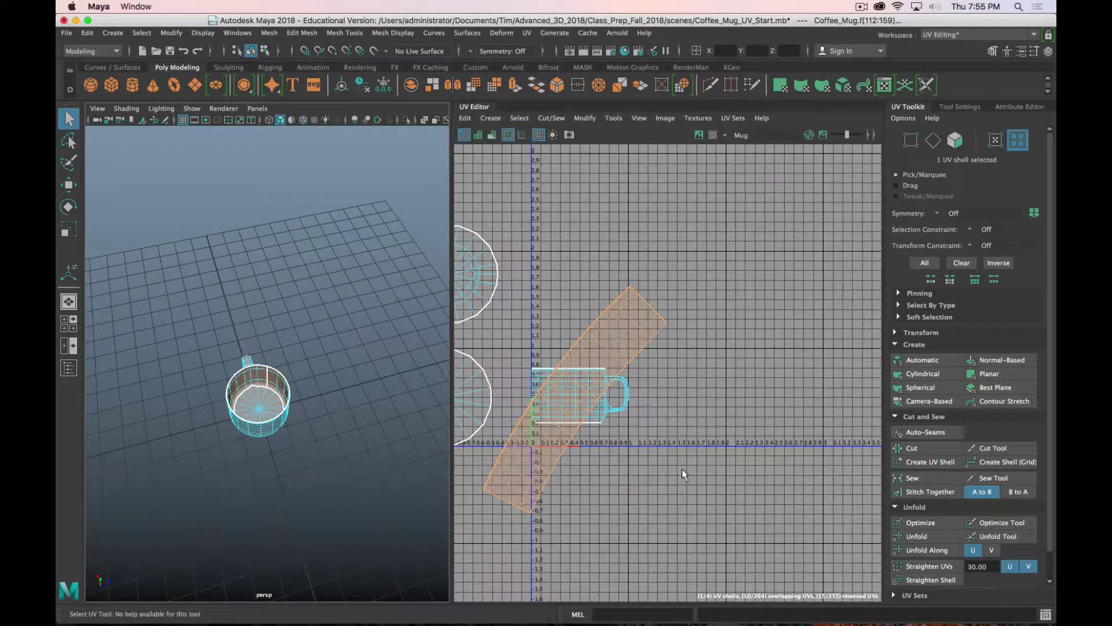
Step: Display the checker map and examine the texture on the inside wall around the new vertical seam
click(713, 135)
scroll(264, 432, up, 10)
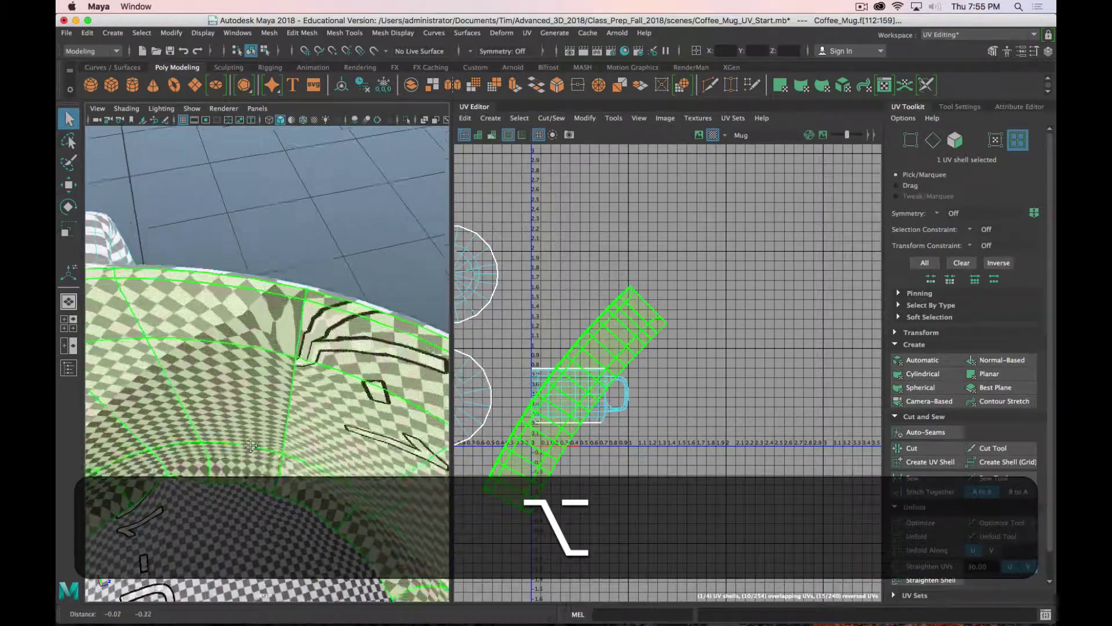
alt+drag(266, 428, 293, 440)
alt+right_drag(293, 440, 264, 538)
alt+drag(264, 539, 251, 453)
click(250, 453)
Step: Frame the whole mug and examine the checker pattern on its outside wall and handle
key(f)
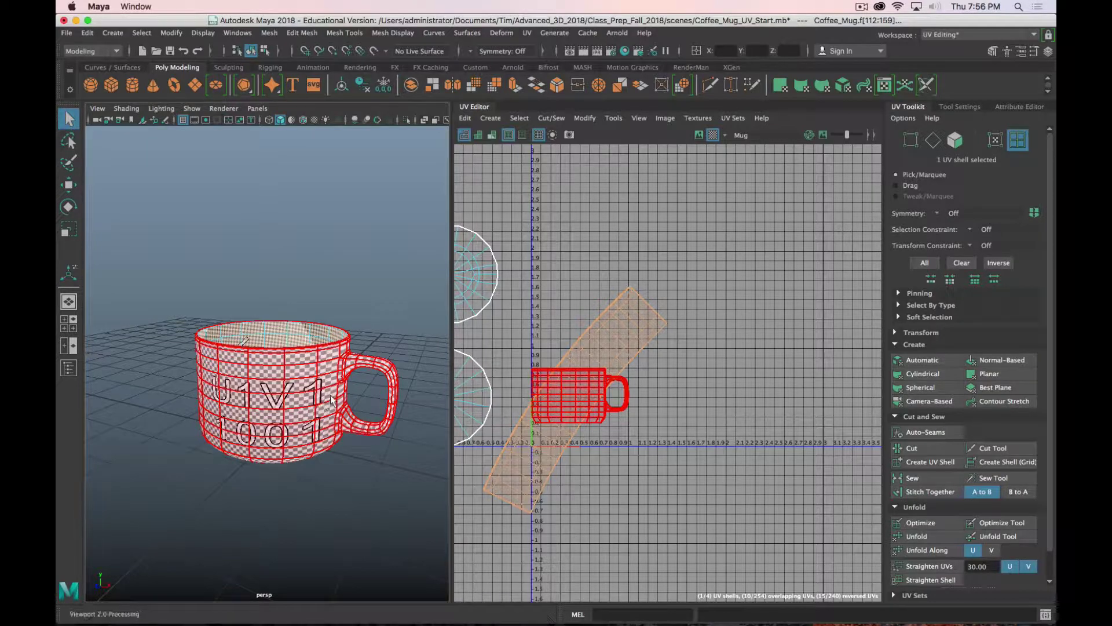
click(316, 524)
alt+drag(316, 524, 360, 485)
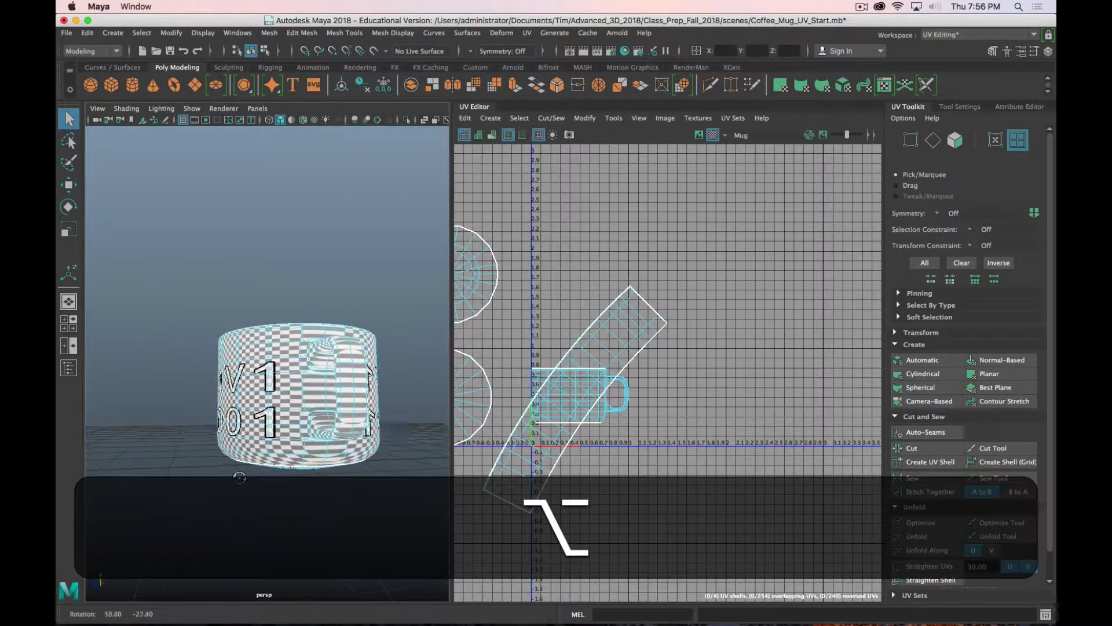
alt+drag(246, 508, 302, 479)
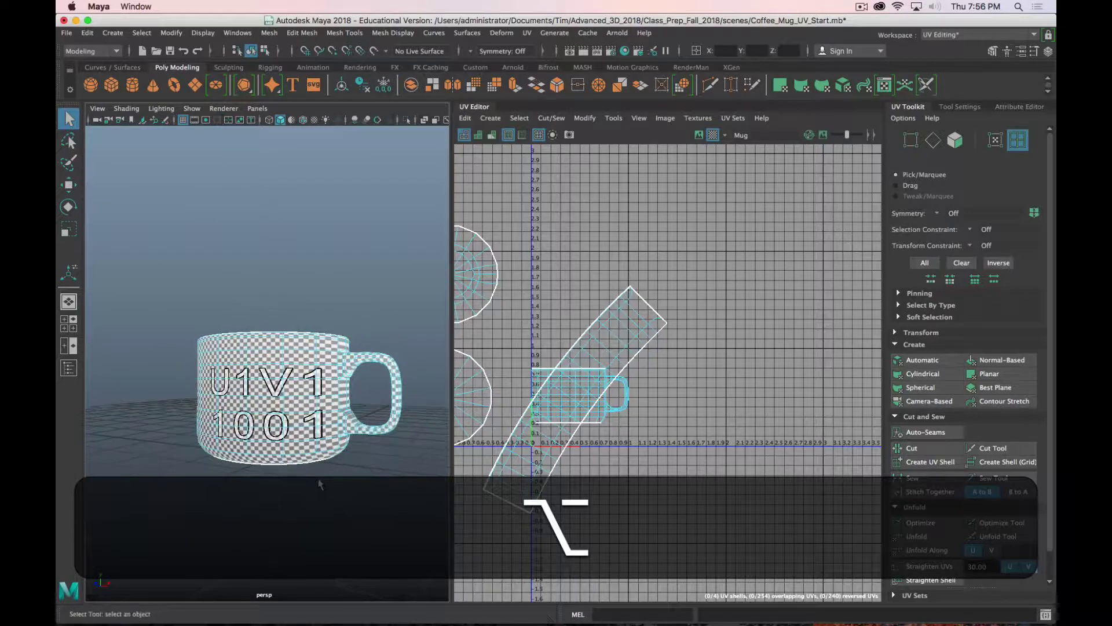
click(341, 415)
Step: Move the inside wall's curved UV strip above the outside mug shell and rotate it to lie roughly horizontal
click(649, 329)
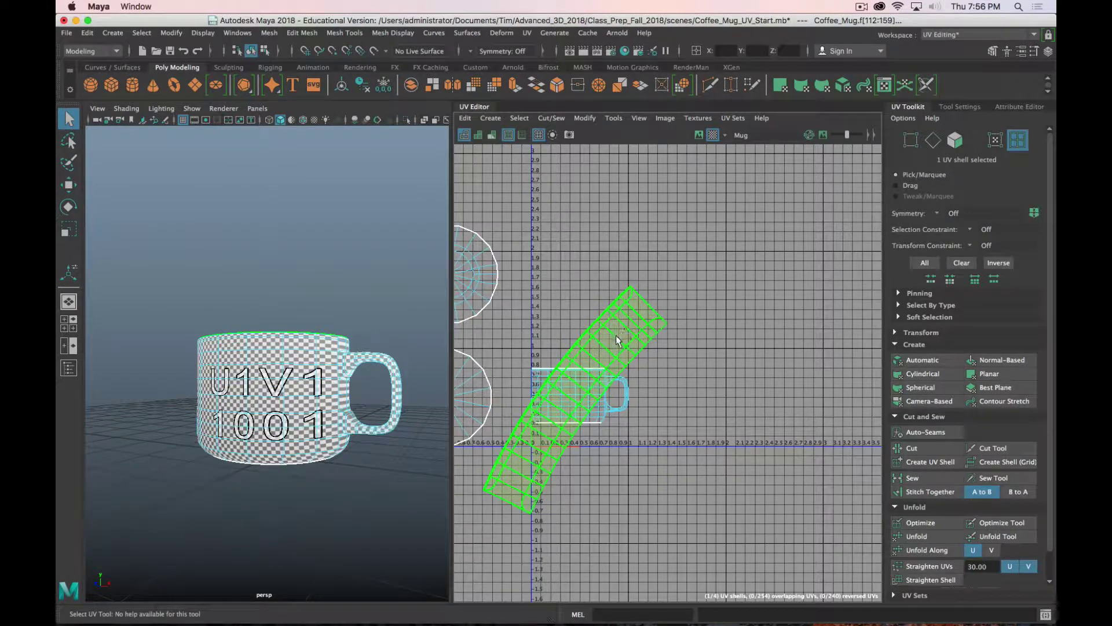
key(w)
drag(573, 319, 566, 204)
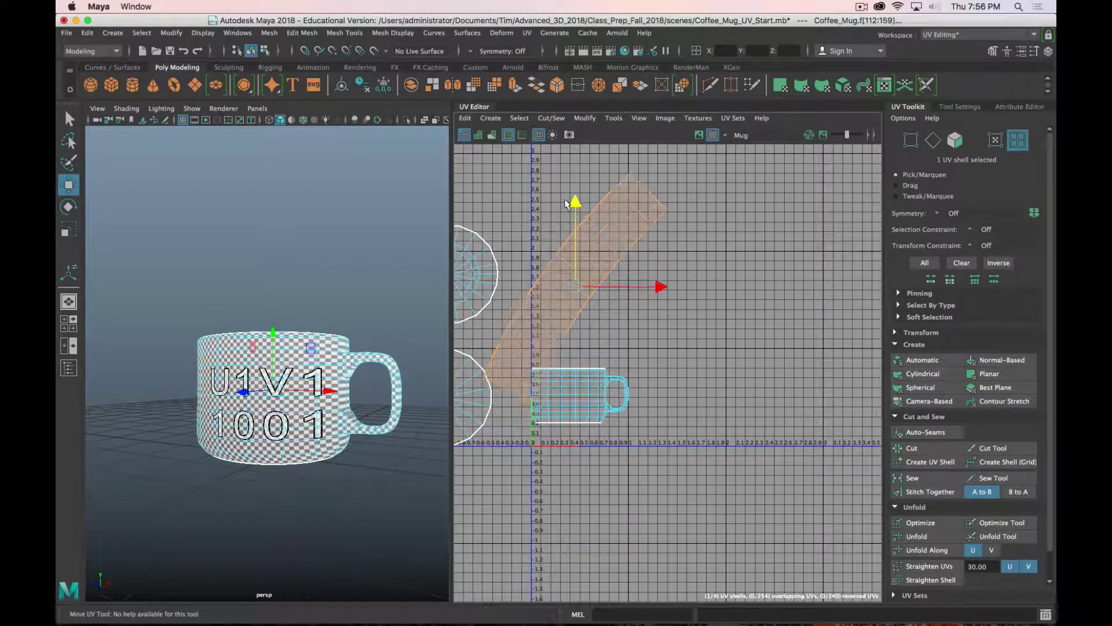
key(e)
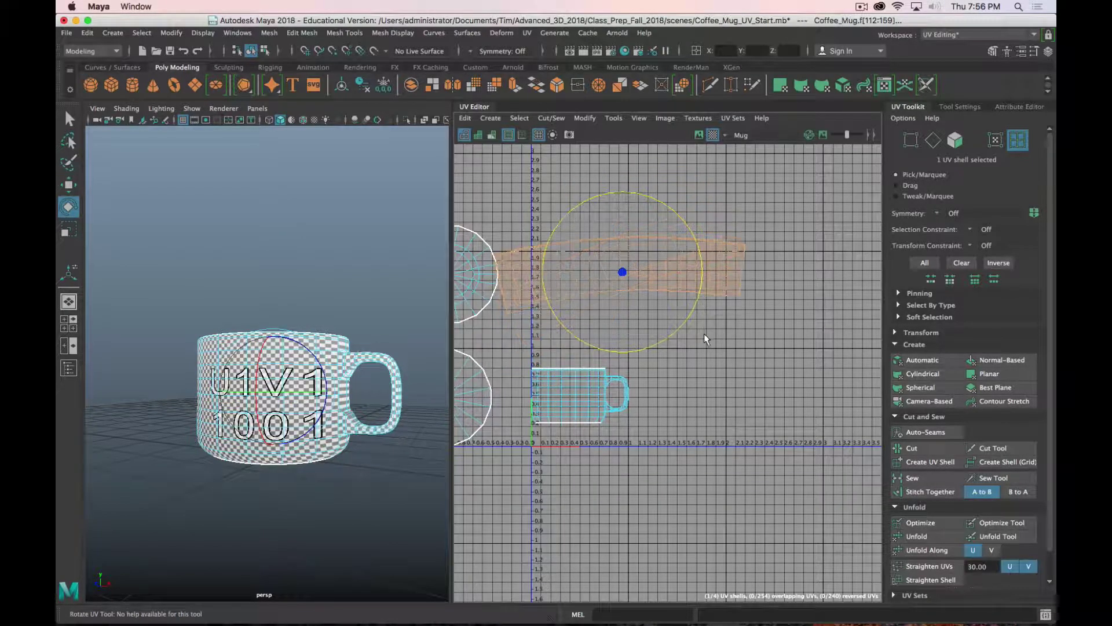
scroll(323, 356, up, 8)
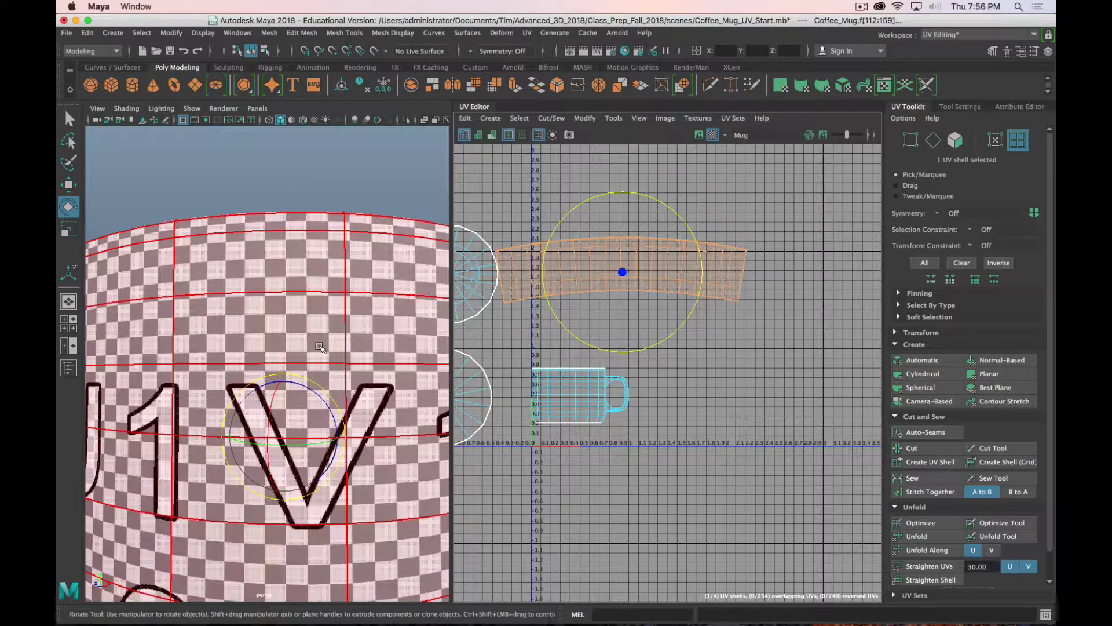
Step: Examine the checker pattern on the mug's inside wall around the bottom
alt+drag(299, 301, 351, 395)
scroll(351, 395, up, 5)
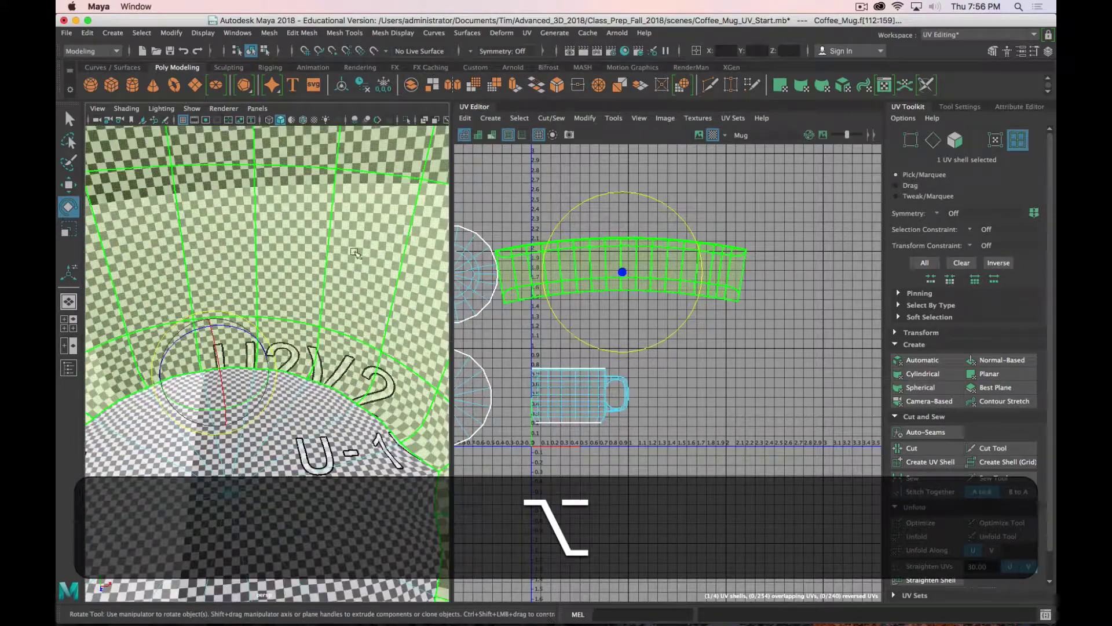
click(693, 312)
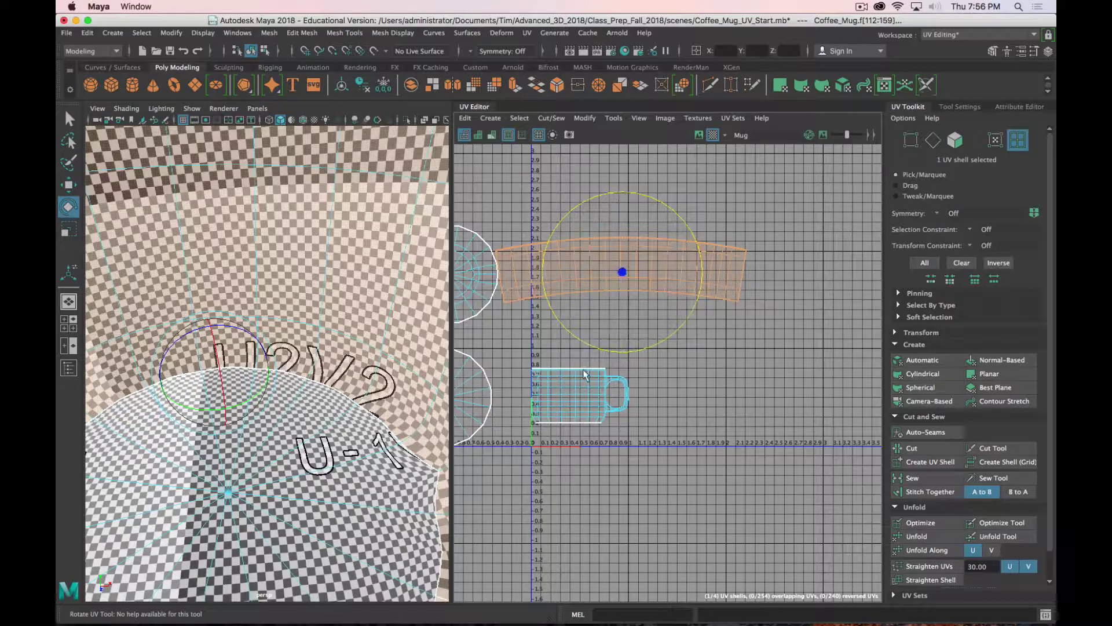
Step: Select the UV shell of the mug's outside wall and handle, and hide the checker map
scroll(278, 400, down, 10)
scroll(276, 440, up, 4)
alt+drag(274, 493, 261, 432)
click(288, 450)
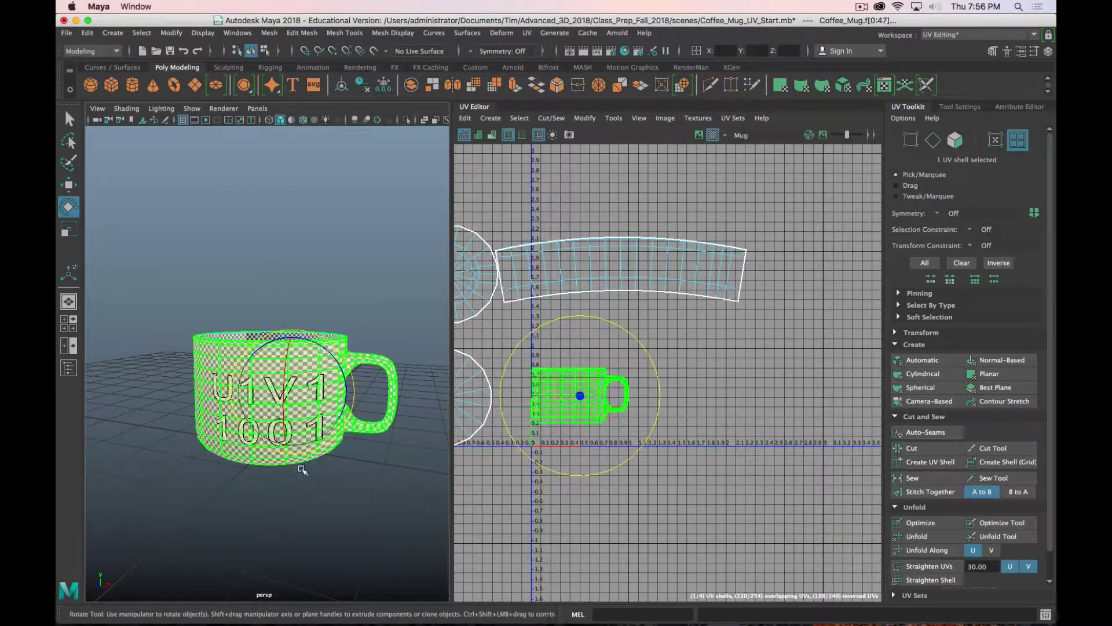
click(712, 136)
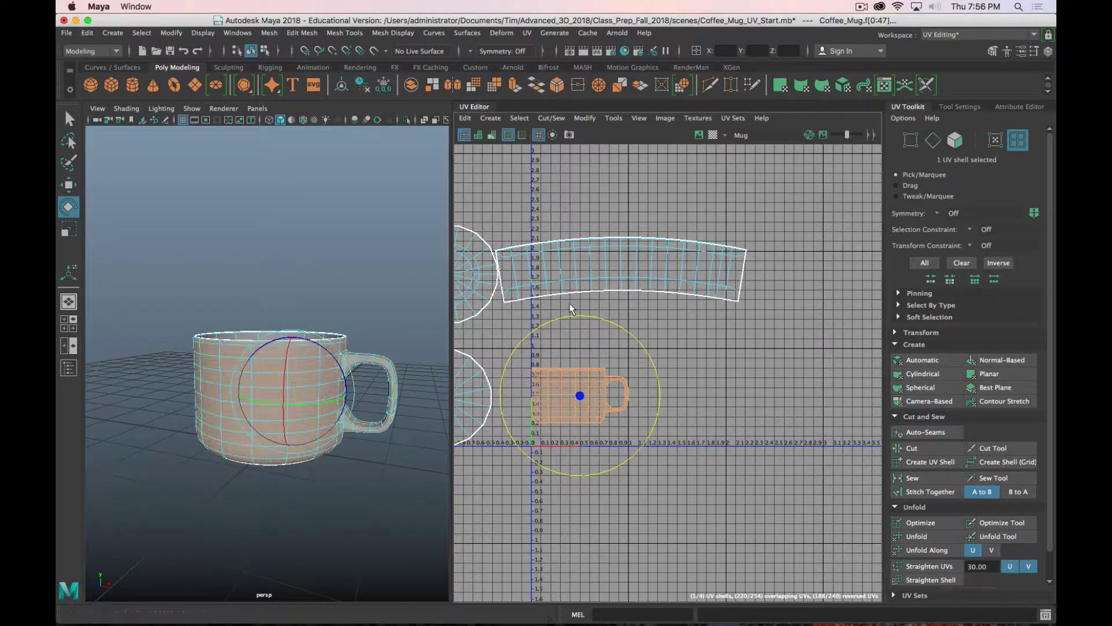
Step: Select the edge loops at both joints between the handle and the mug body and cut them as UV seams
scroll(335, 466, up, 5)
scroll(338, 466, down, 3)
key(w)
alt+middle_drag(323, 459, 272, 440)
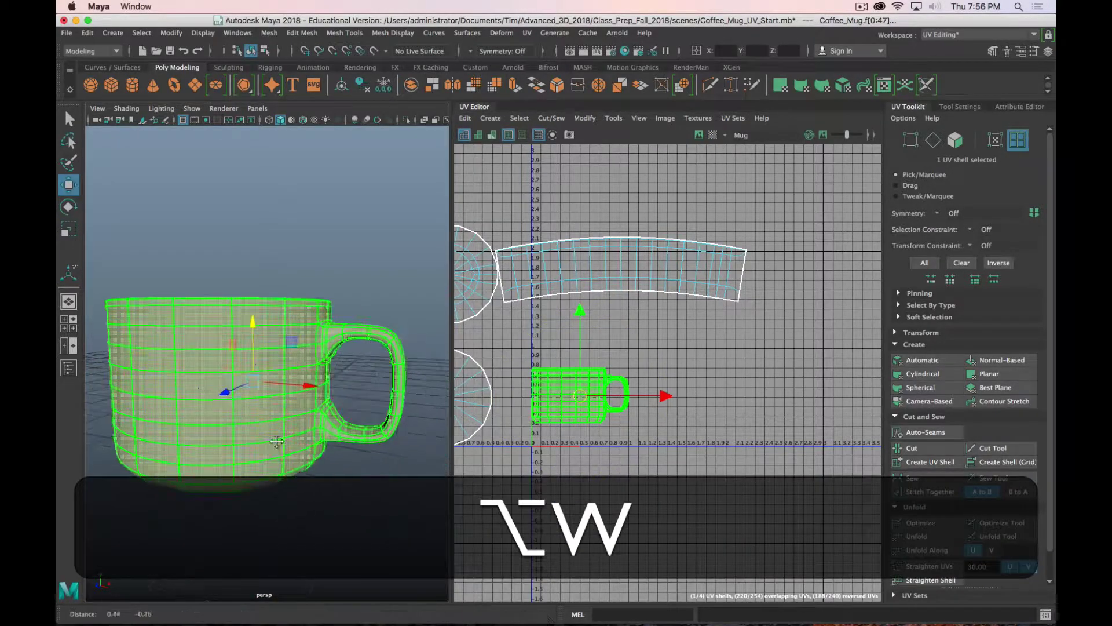
scroll(307, 460, up, 6)
alt+drag(308, 459, 301, 347)
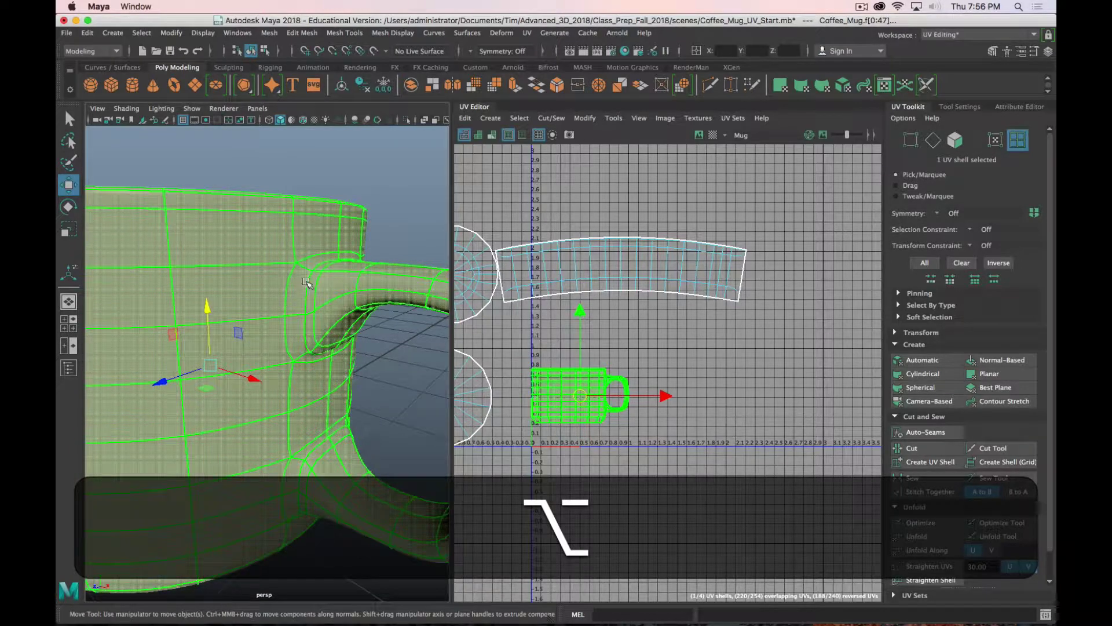
right_drag(307, 270, 303, 271)
double_click(305, 283)
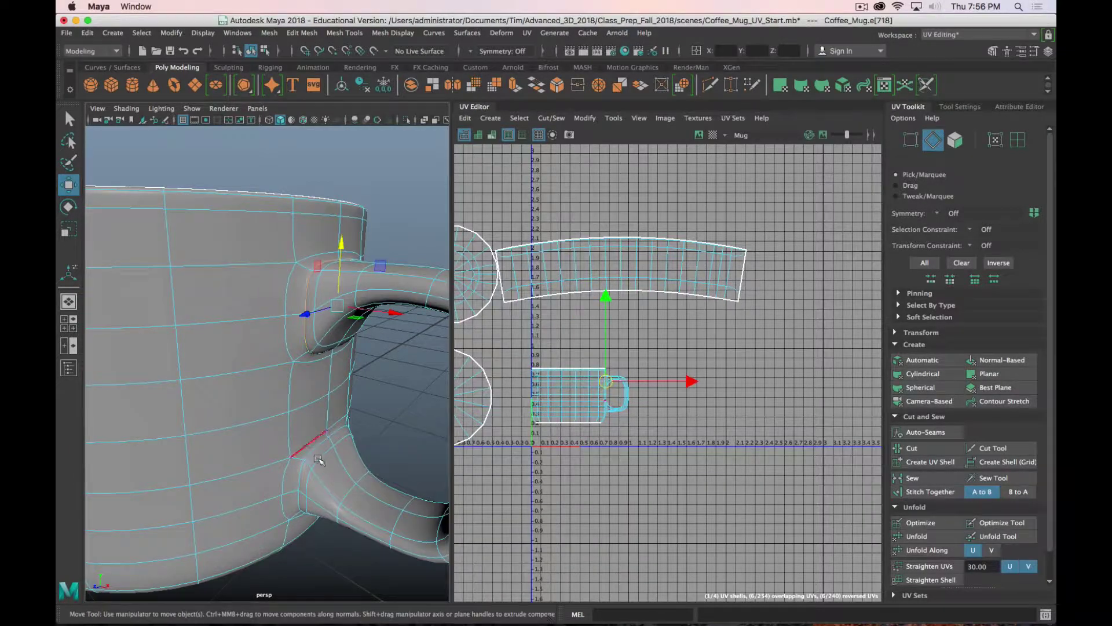
mouse_move(327, 529)
alt+shift+mouse_down()
mouse_move(368, 536)
mouse_move(348, 521)
alt+shift+mouse_up()
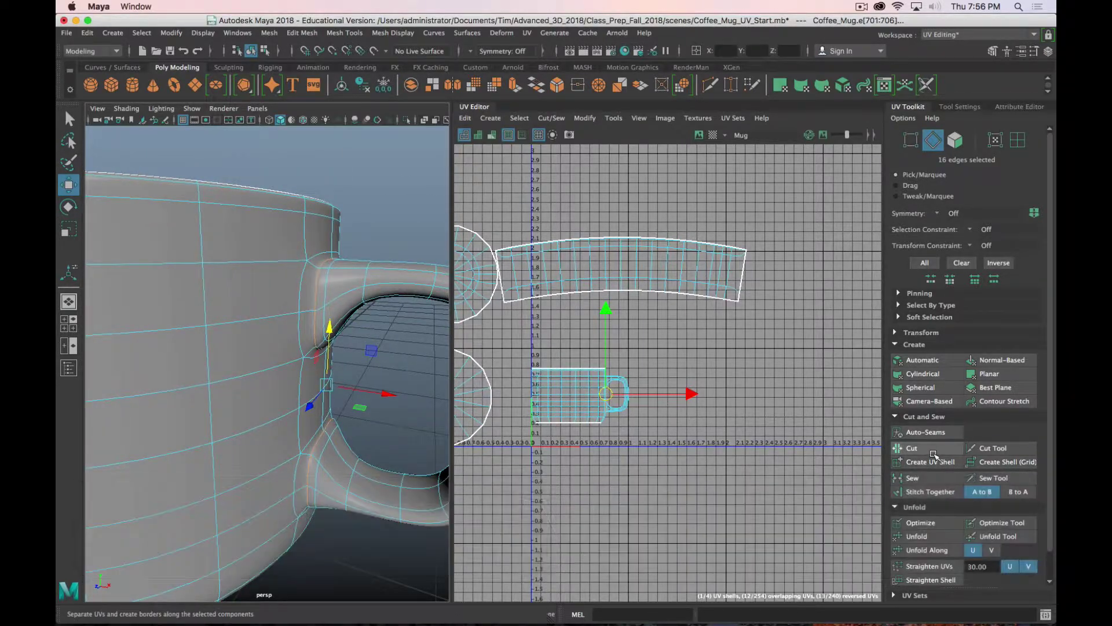
scroll(325, 426, down, 10)
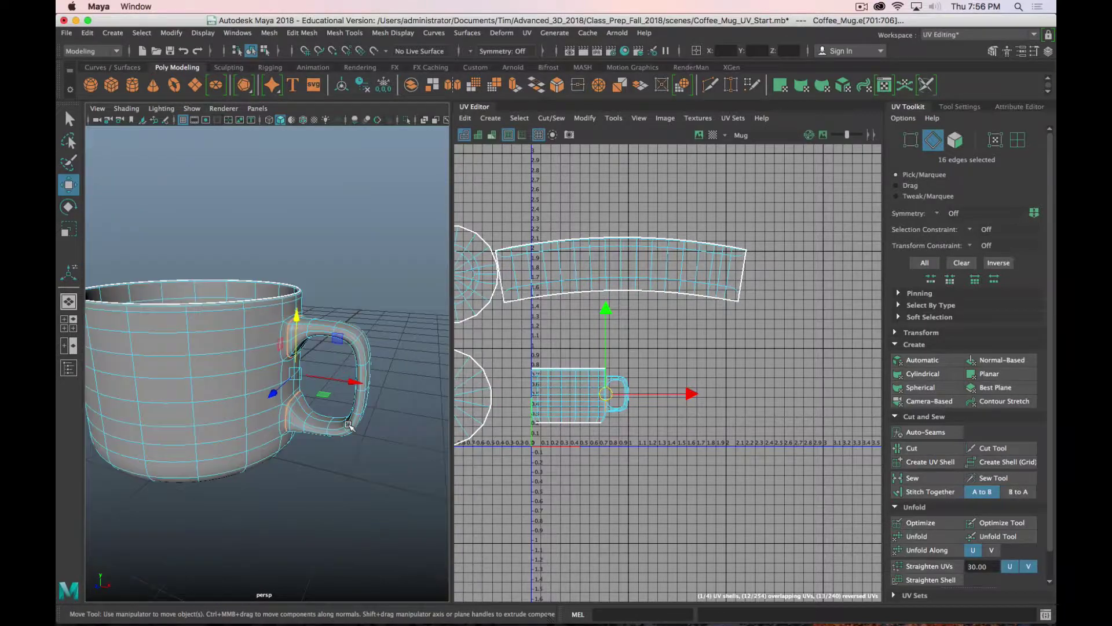
Step: Select the starting edge of a vertical seam just below the rim on the mug's outside wall, on the side away from the handle
alt+middle_drag(257, 390, 312, 373)
mouse_move(311, 373)
alt+mouse_down()
mouse_move(254, 375)
mouse_move(324, 374)
alt+mouse_up()
click(231, 375)
alt+drag(162, 321, 297, 417)
scroll(230, 395, up, 6)
scroll(231, 396, down, 6)
alt+drag(275, 491, 306, 325)
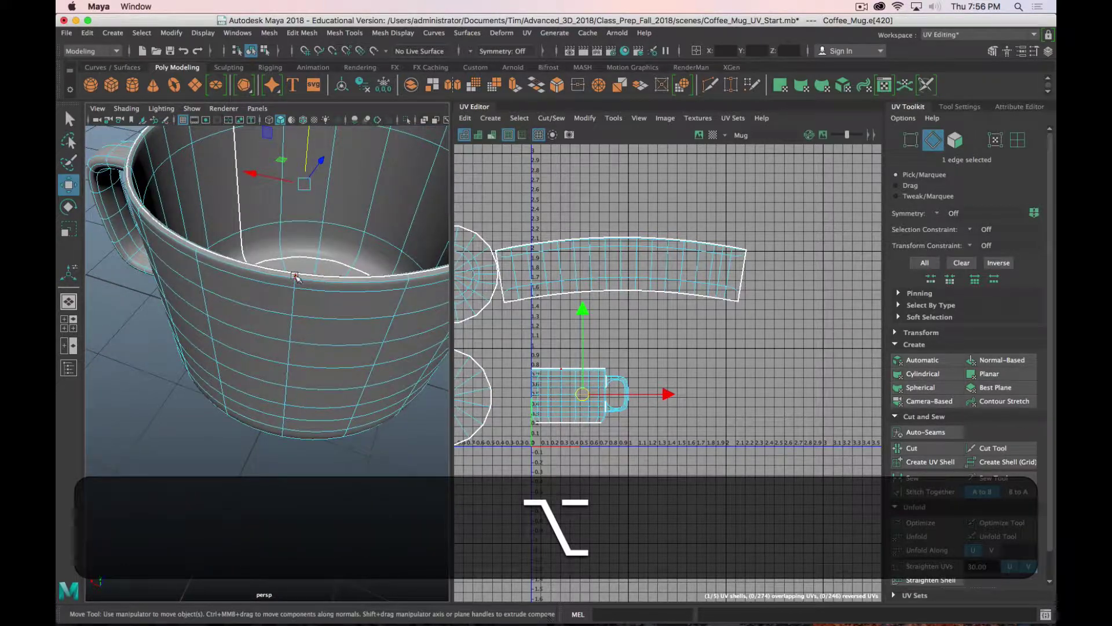
click(295, 277)
alt+drag(295, 277, 320, 328)
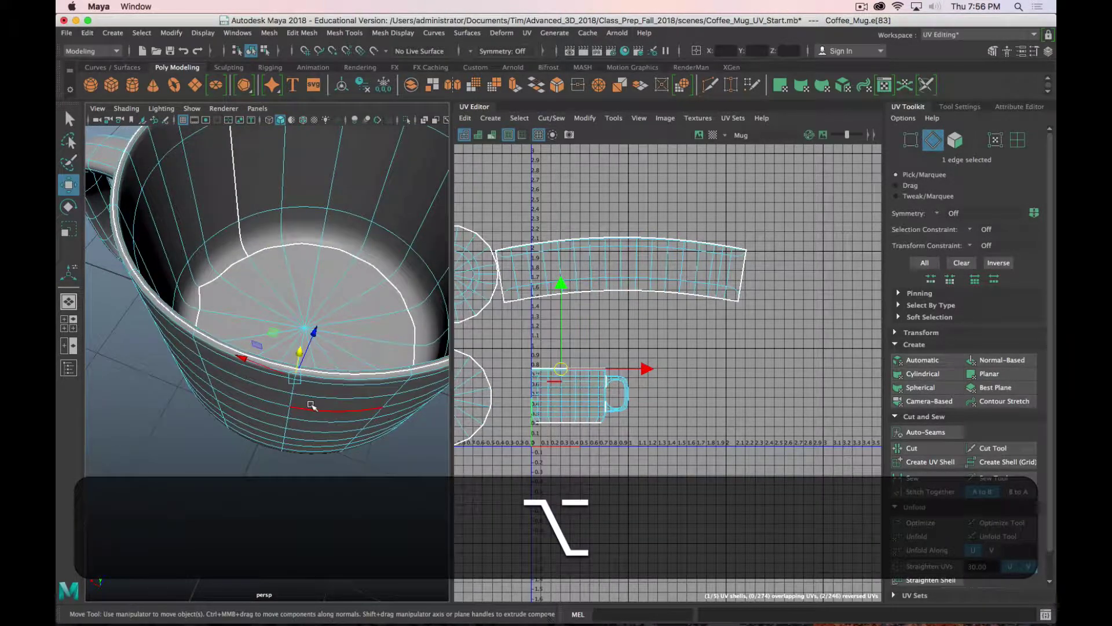
key(w)
scroll(313, 408, up, 5)
key(q)
alt+middle_drag(320, 412, 347, 379)
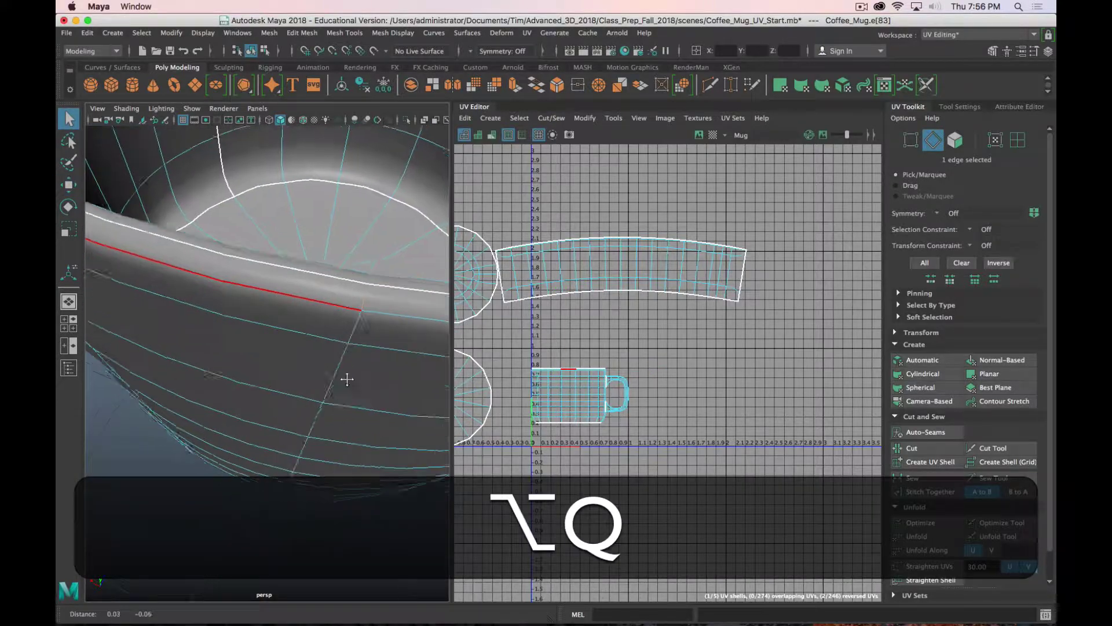
alt+drag(347, 379, 324, 328)
key(space)
key(space)
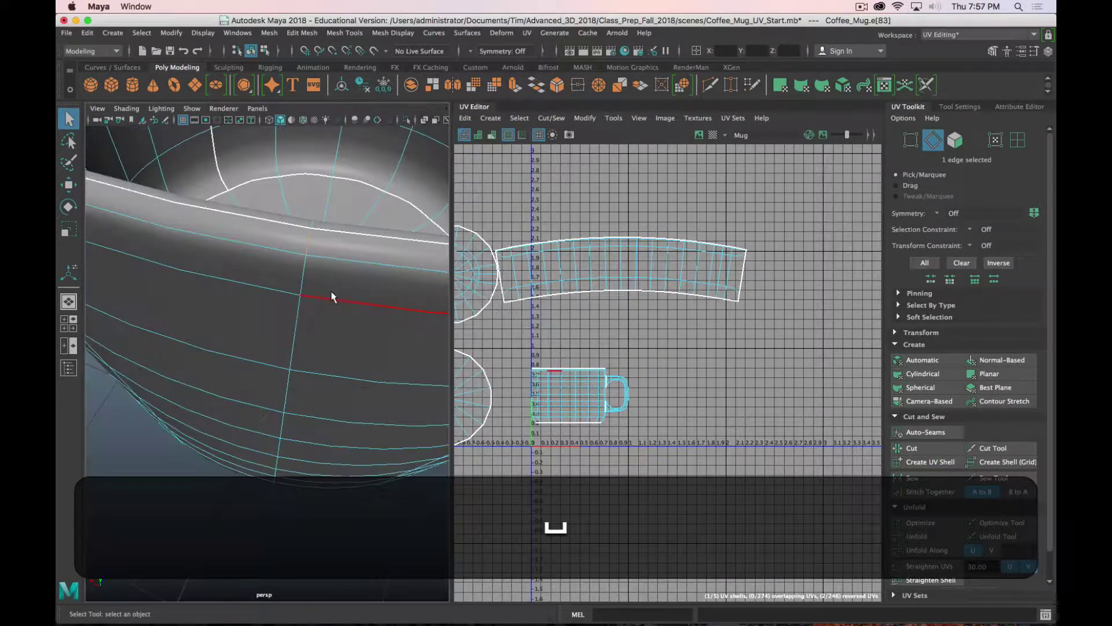
Step: Enlarge the perspective view, extend the edge selection vertically down the outside wall to the bottom seam, and cut the UVs along it
drag(451, 311, 751, 311)
alt+drag(558, 231, 413, 402)
mouse_move(398, 331)
alt+mouse_down()
mouse_move(377, 380)
mouse_move(375, 345)
mouse_move(410, 335)
alt+mouse_up()
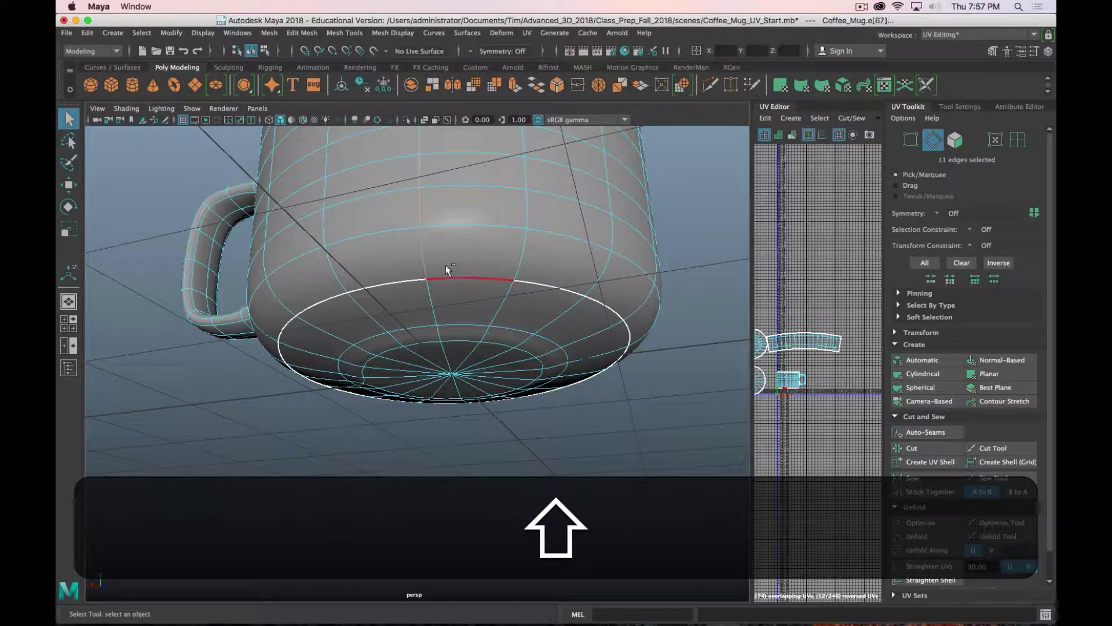
alt+shift+drag(464, 226, 373, 273)
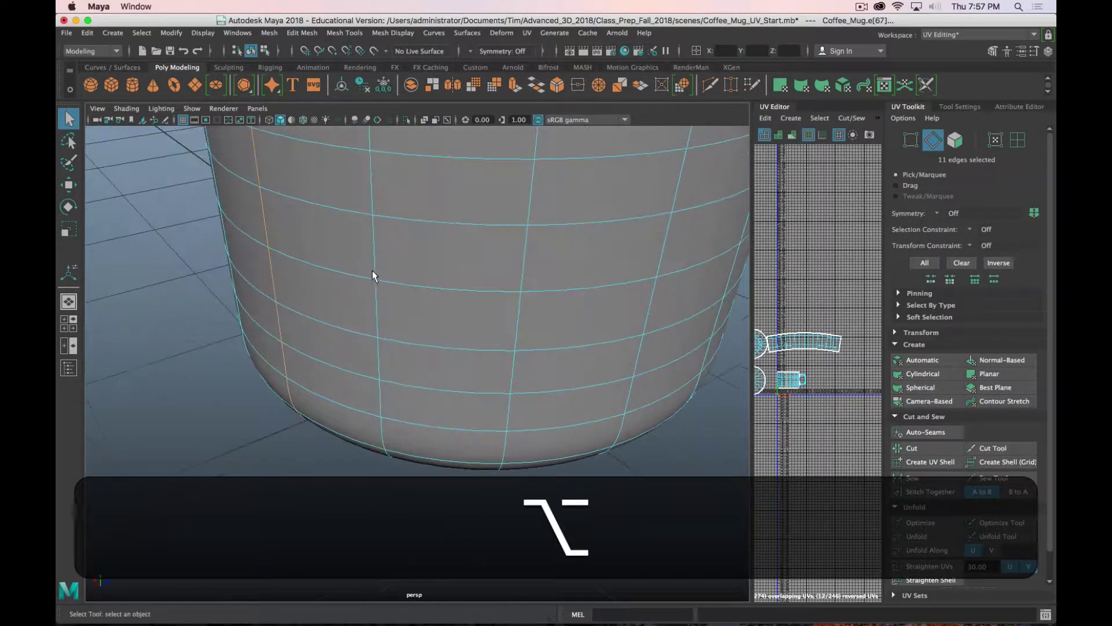
alt+middle_drag(373, 273, 443, 376)
alt+drag(443, 375, 469, 270)
scroll(334, 412, up, 4)
scroll(334, 409, down, 5)
Step: Select the mug's outside wall as a UV shell, unfold it, and enlarge the UV Editor
right_drag(469, 270, 471, 384)
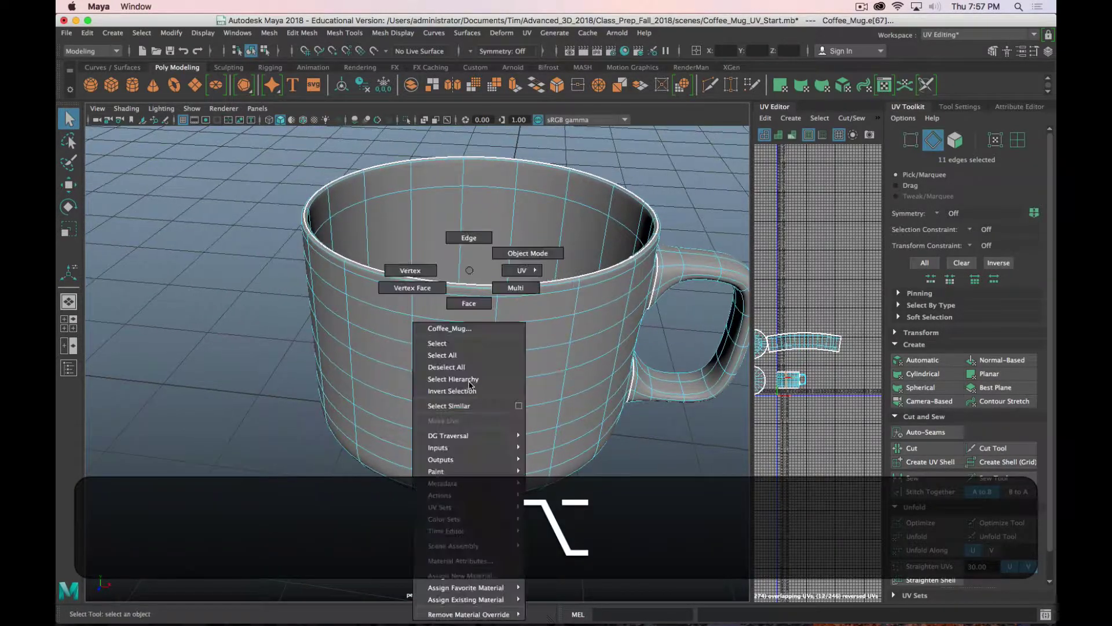
right_drag(475, 308, 514, 296)
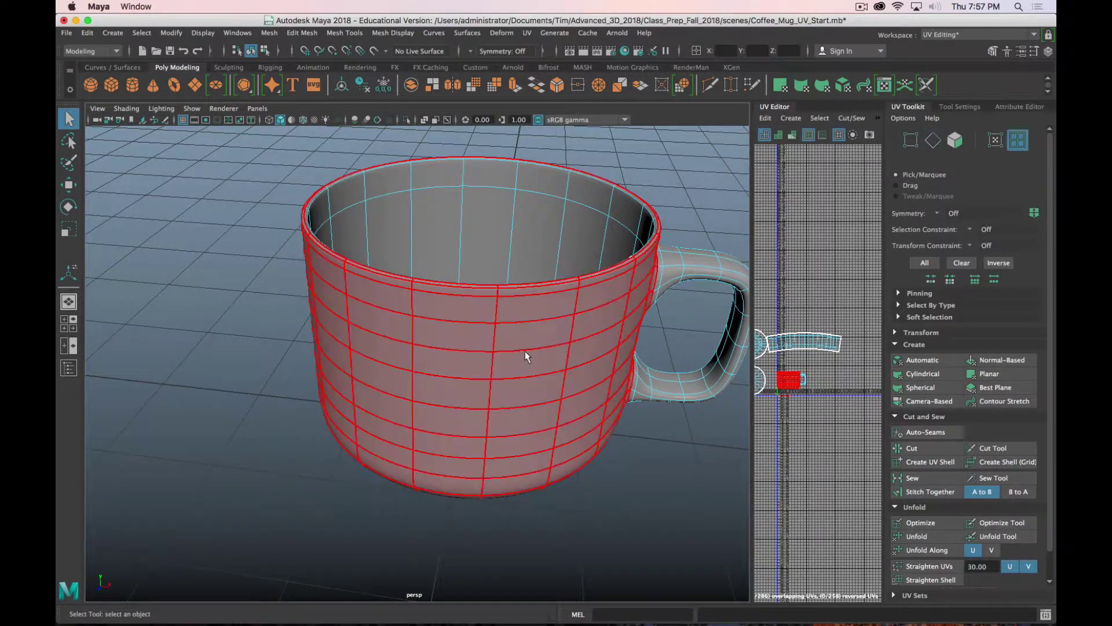
drag(752, 308, 555, 309)
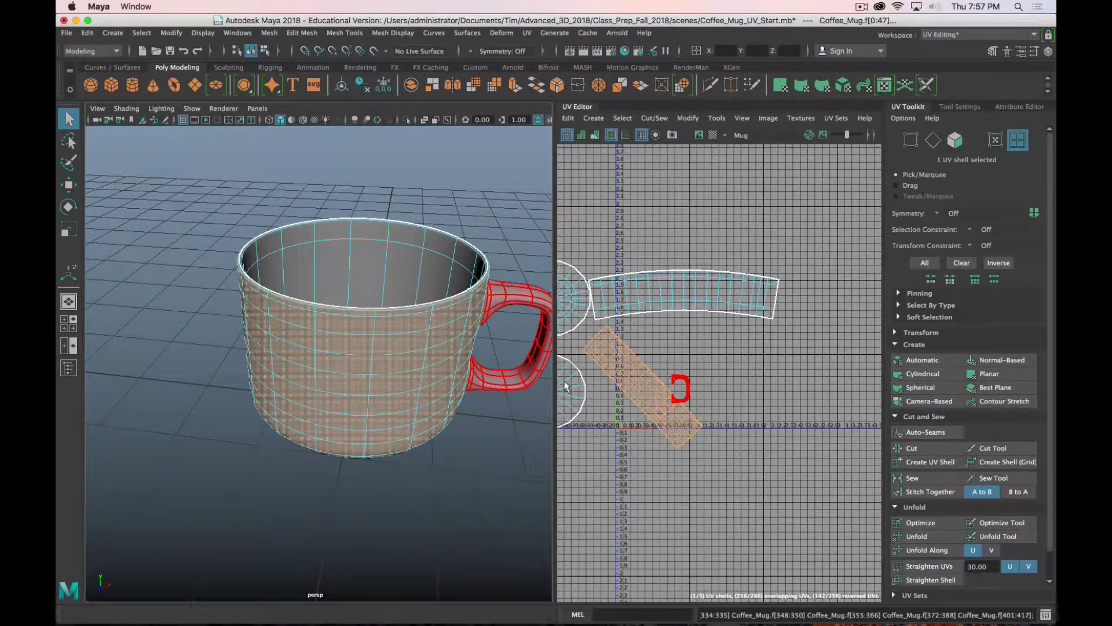
Step: Display the checker map and examine the texture on the unfolded outside wall
click(714, 134)
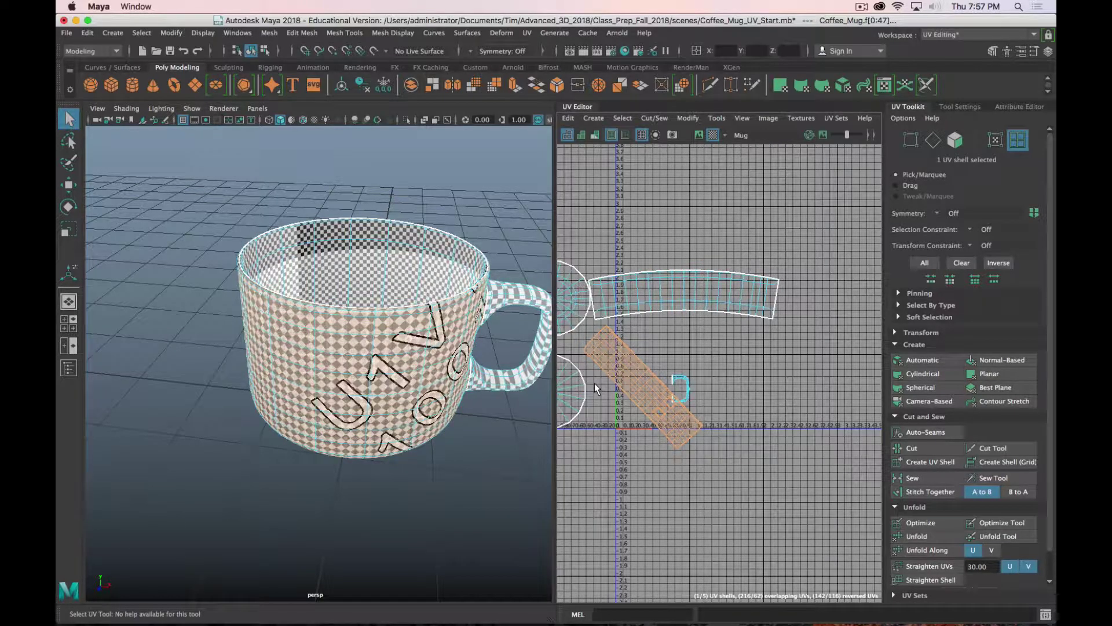
key(super+period)
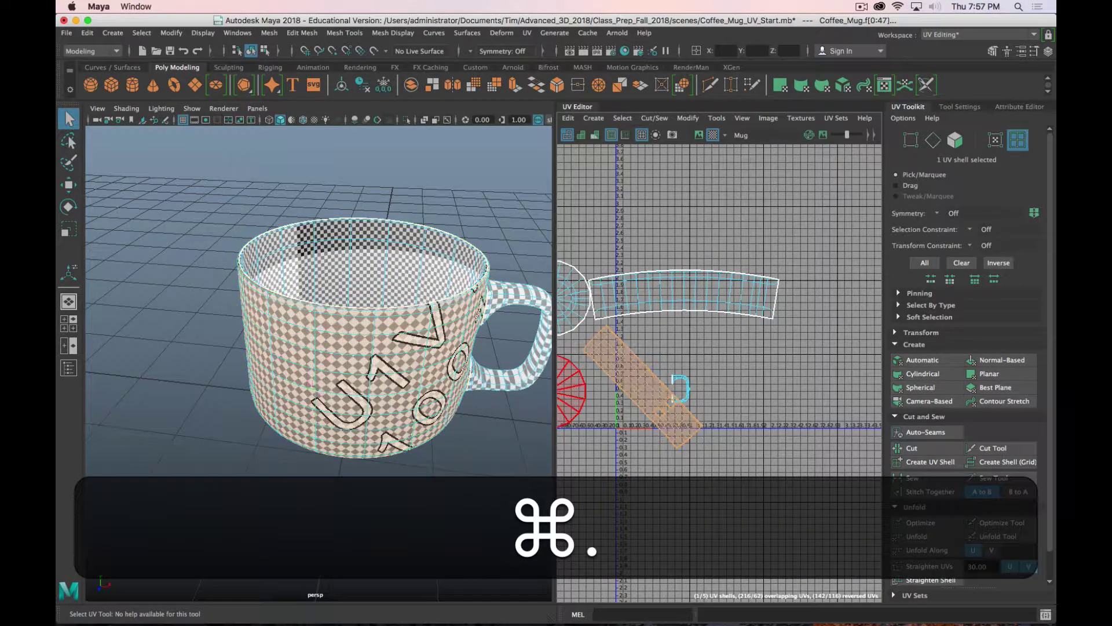
alt+drag(339, 368, 530, 341)
scroll(267, 342, up, 5)
alt+drag(270, 405, 243, 325)
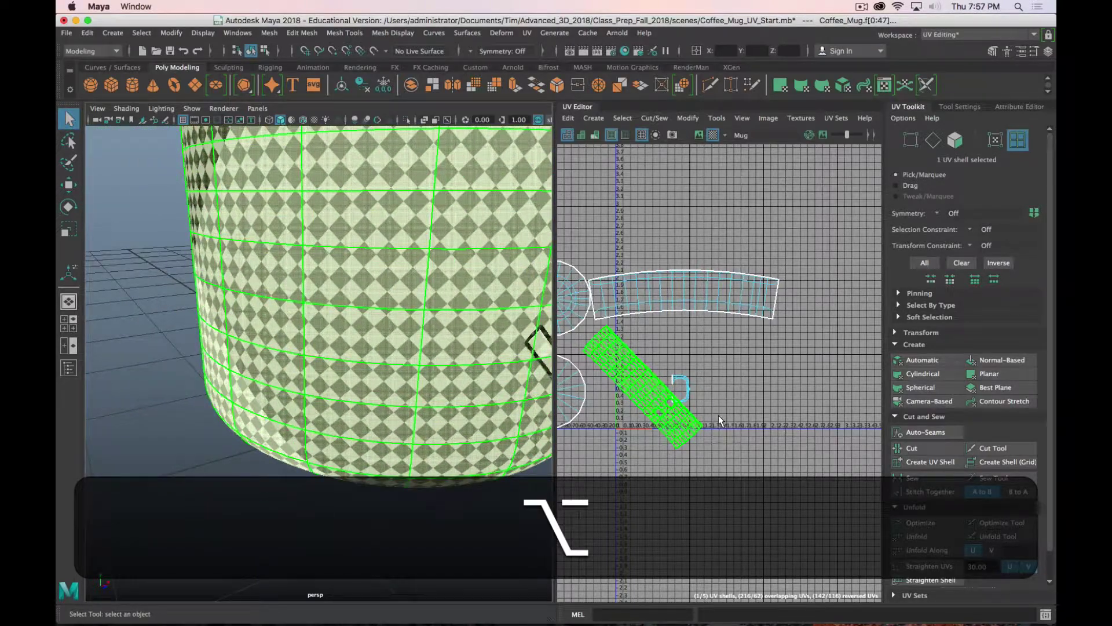
Step: Rotate the outside wall's diagonal UV shell until it lies horizontal, checking its lower edge against the grid
key(e)
drag(631, 449, 678, 439)
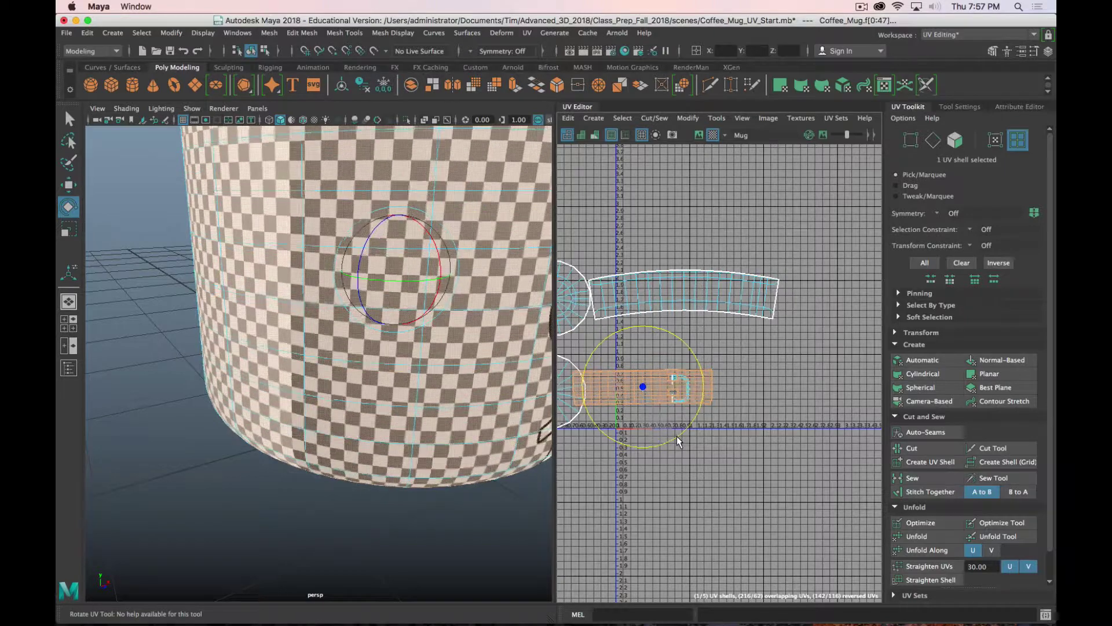
scroll(666, 428, up, 5)
scroll(665, 427, up, 4)
alt+middle_drag(651, 407, 832, 454)
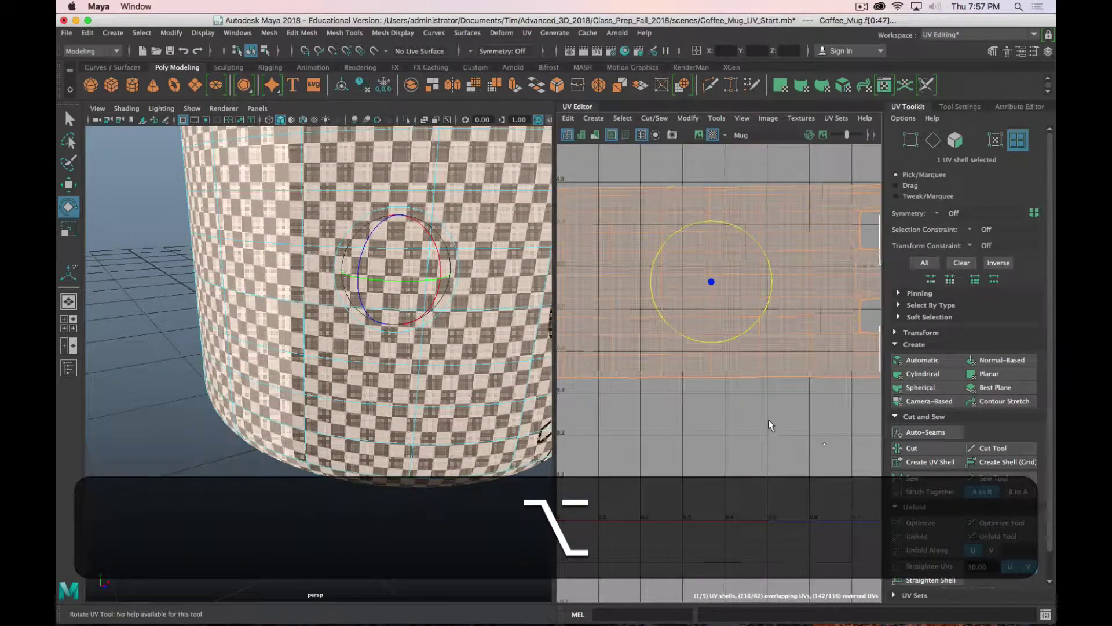
scroll(771, 423, up, 2)
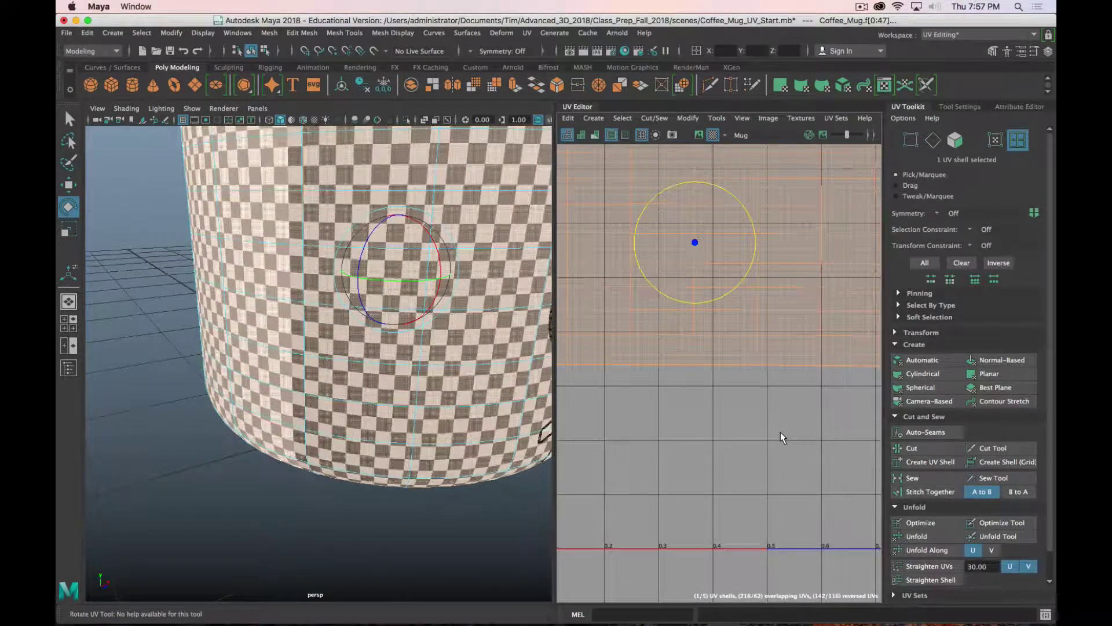
scroll(781, 434, down, 10)
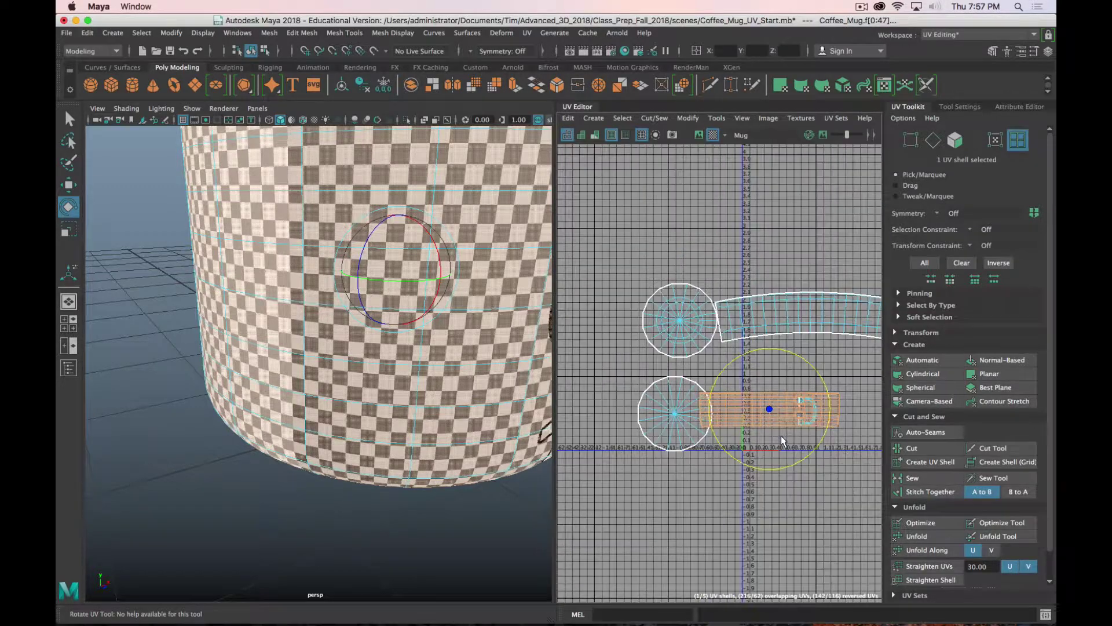
Step: Move the outside wall's UV shell straight down, clear of the handle shell and below the U axis
key(w)
drag(771, 348, 770, 439)
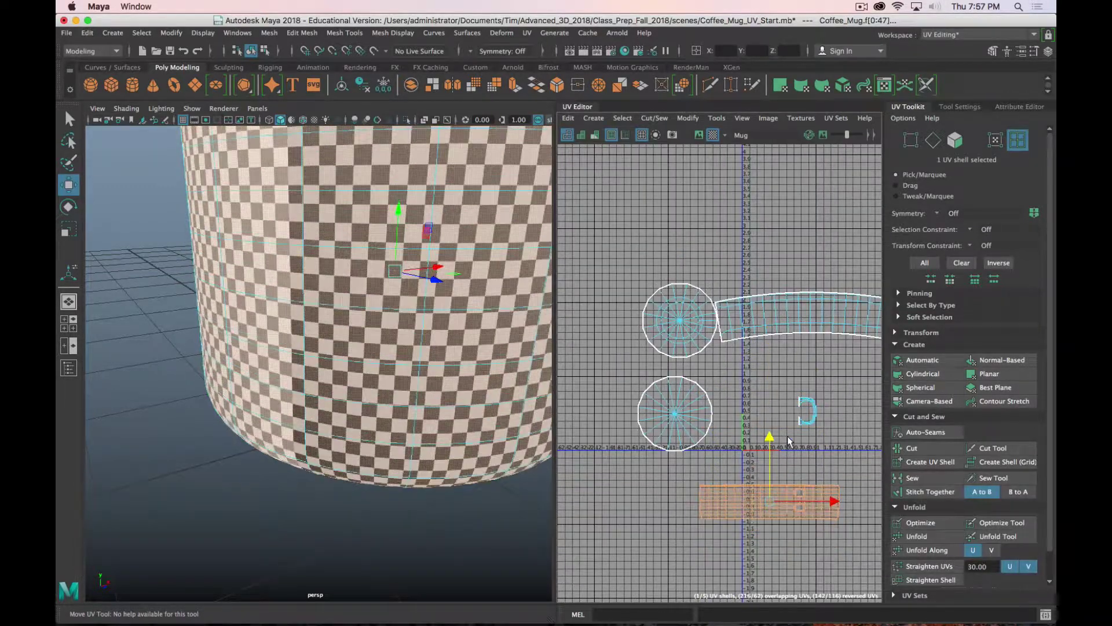
scroll(457, 399, down, 10)
scroll(420, 397, up, 5)
alt+drag(420, 398, 311, 430)
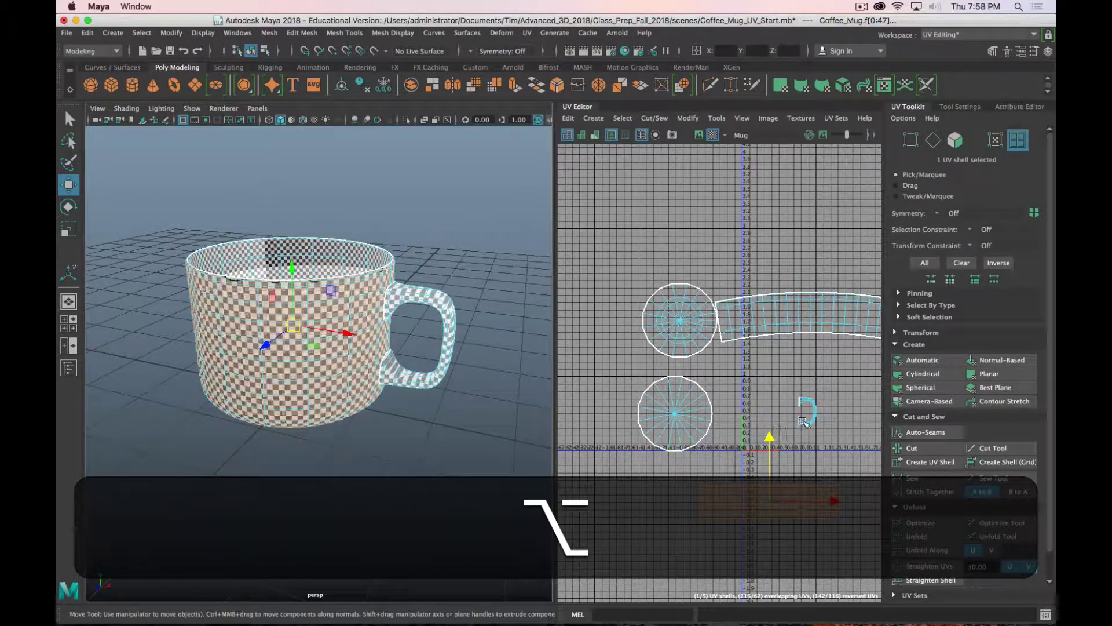
Step: Select the handle's UV shell and unfold it
click(807, 422)
alt+middle_drag(784, 431, 717, 427)
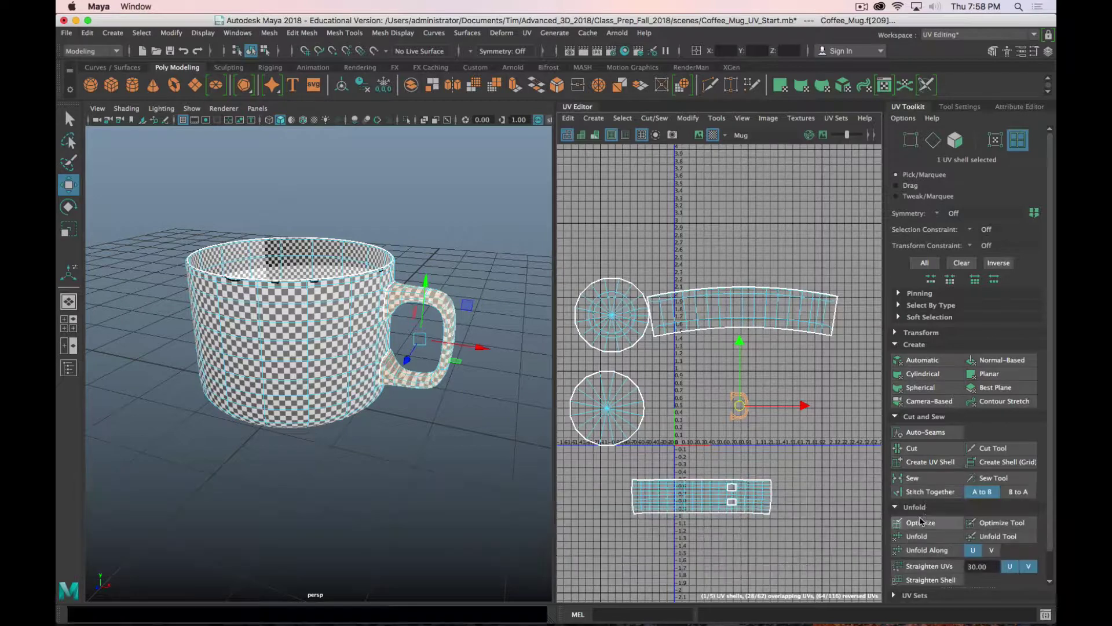
scroll(771, 430, up, 8)
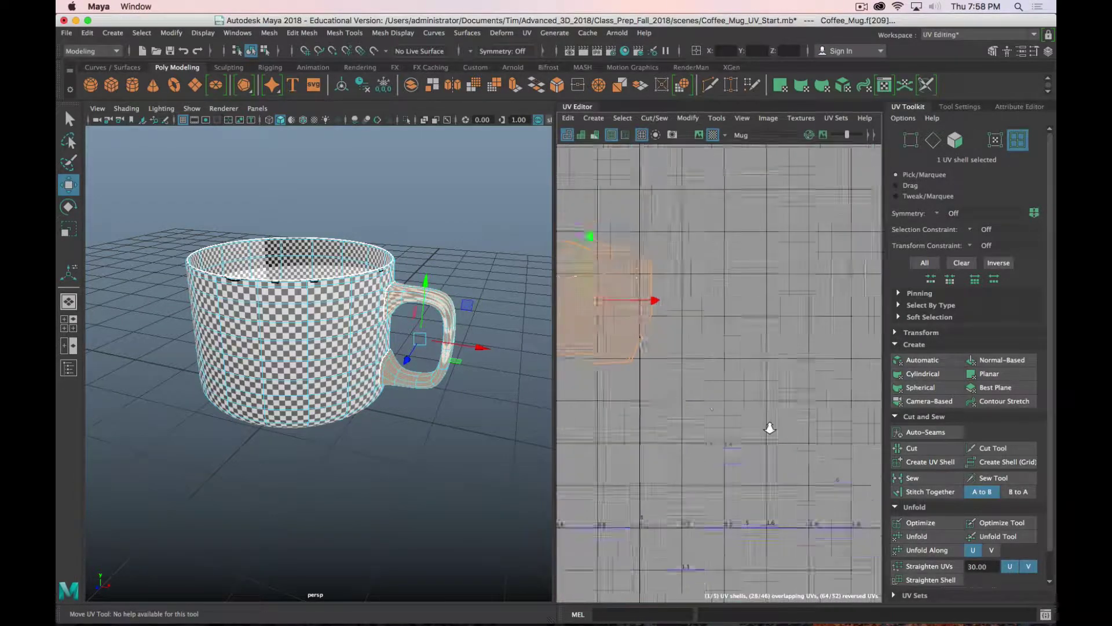
alt+middle_drag(684, 417, 716, 445)
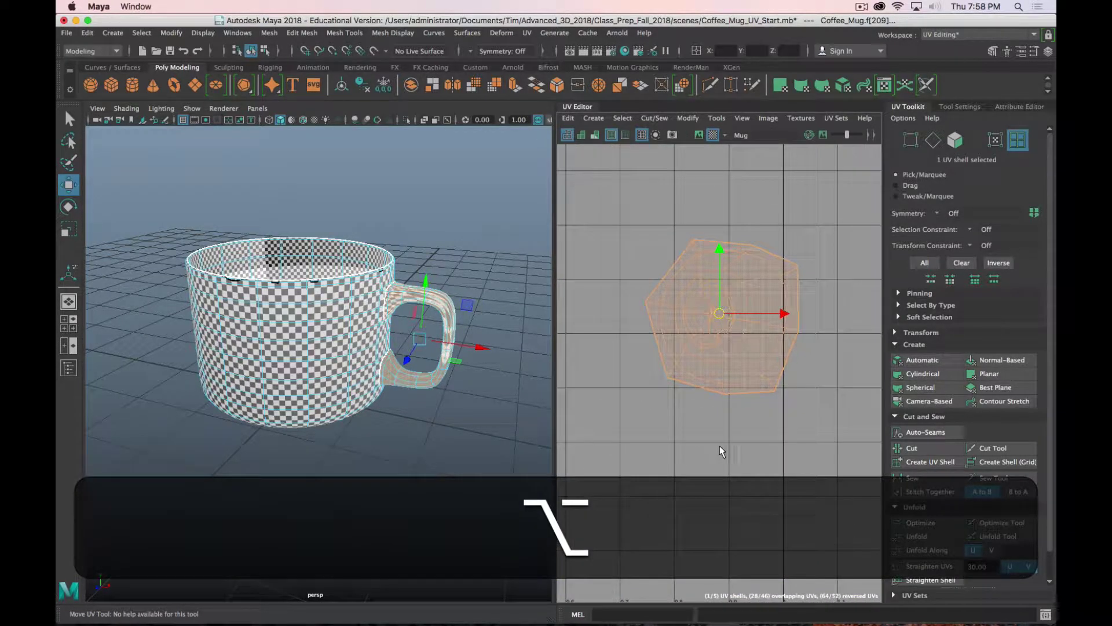
Step: Examine the checker pattern on the handle from several sides
alt+drag(350, 437, 350, 413)
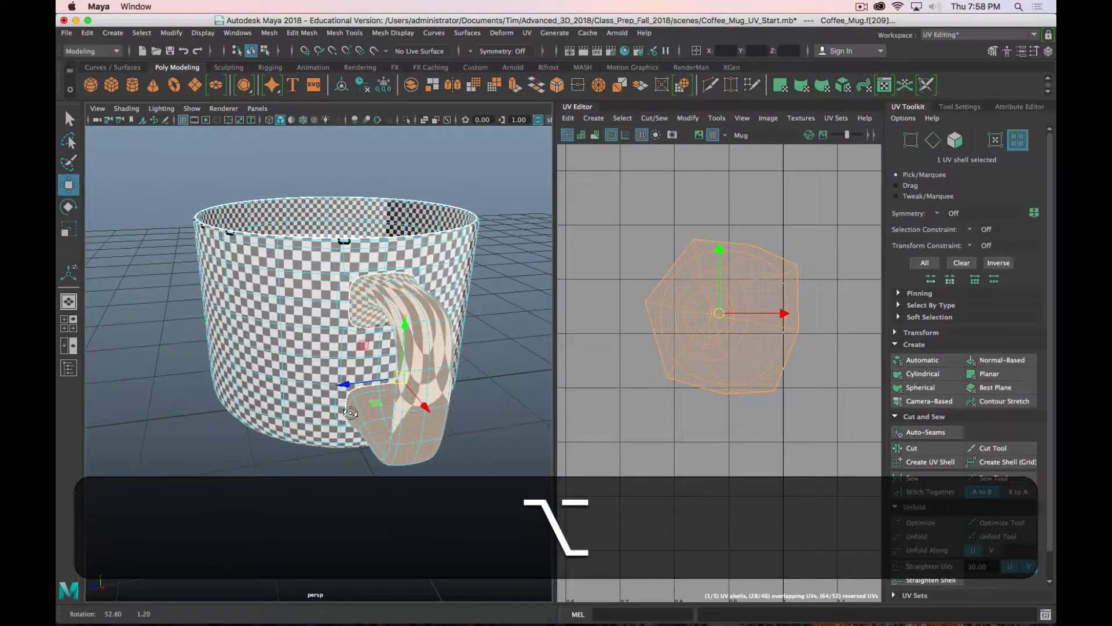
click(457, 442)
alt+drag(436, 449, 480, 459)
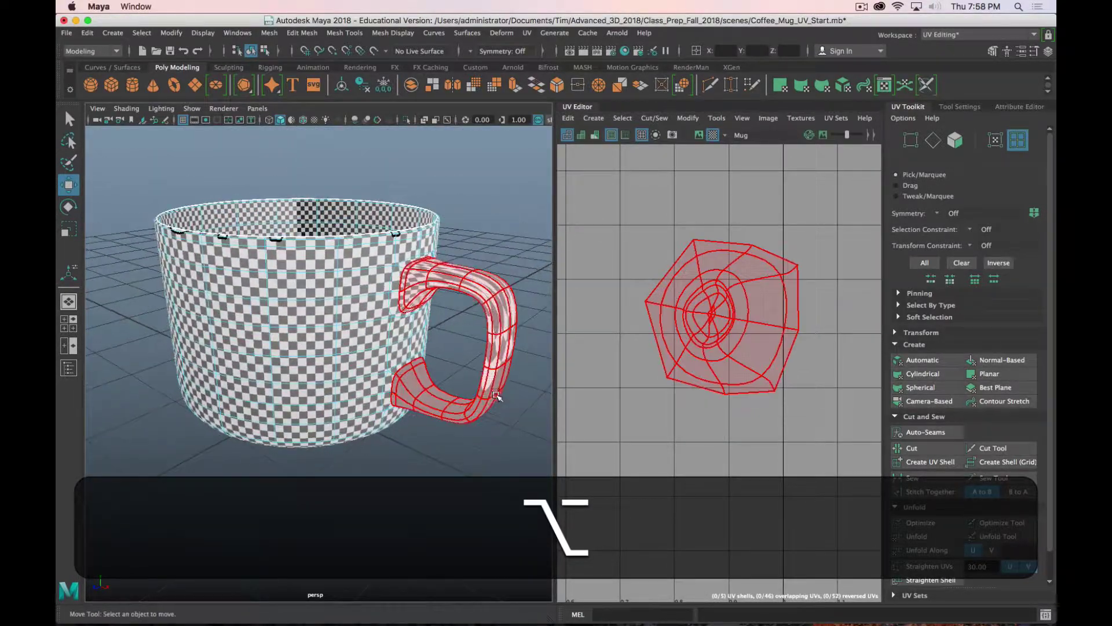
alt+drag(497, 396, 404, 405)
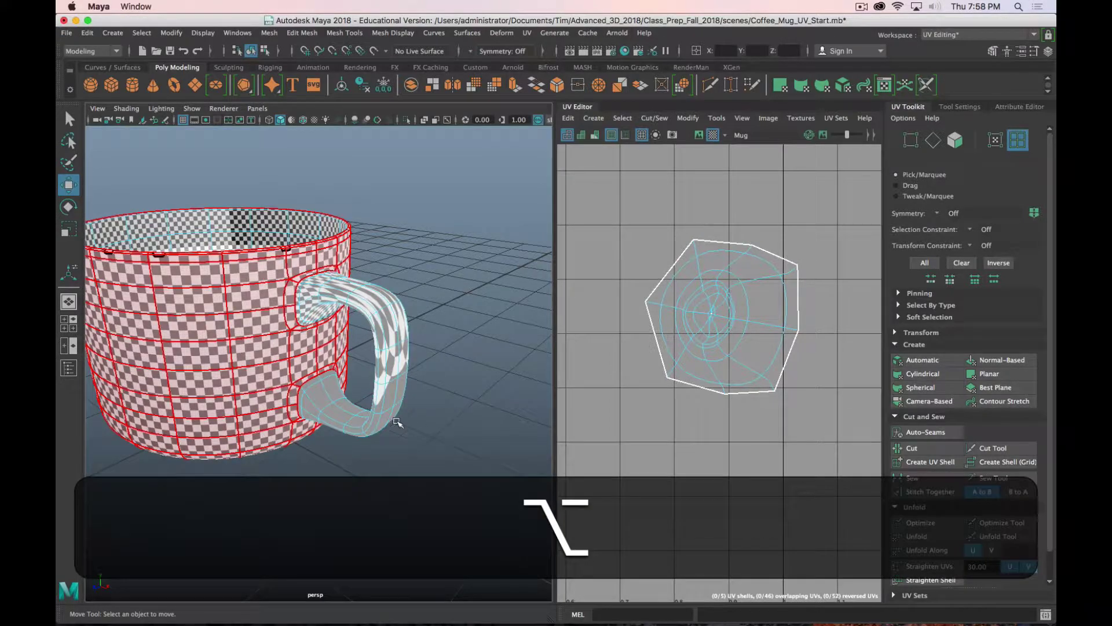
Step: Switch the mug to edge selection, facing the handle's inner side and lower attachment
alt+drag(399, 423, 329, 393)
alt+right_drag(328, 394, 371, 379)
alt+drag(371, 379, 335, 397)
right_click(334, 397)
right_drag(340, 248, 338, 240)
mouse_move(262, 445)
alt+mouse_down()
mouse_move(248, 443)
mouse_move(209, 373)
mouse_move(268, 438)
alt+mouse_up()
click(232, 361)
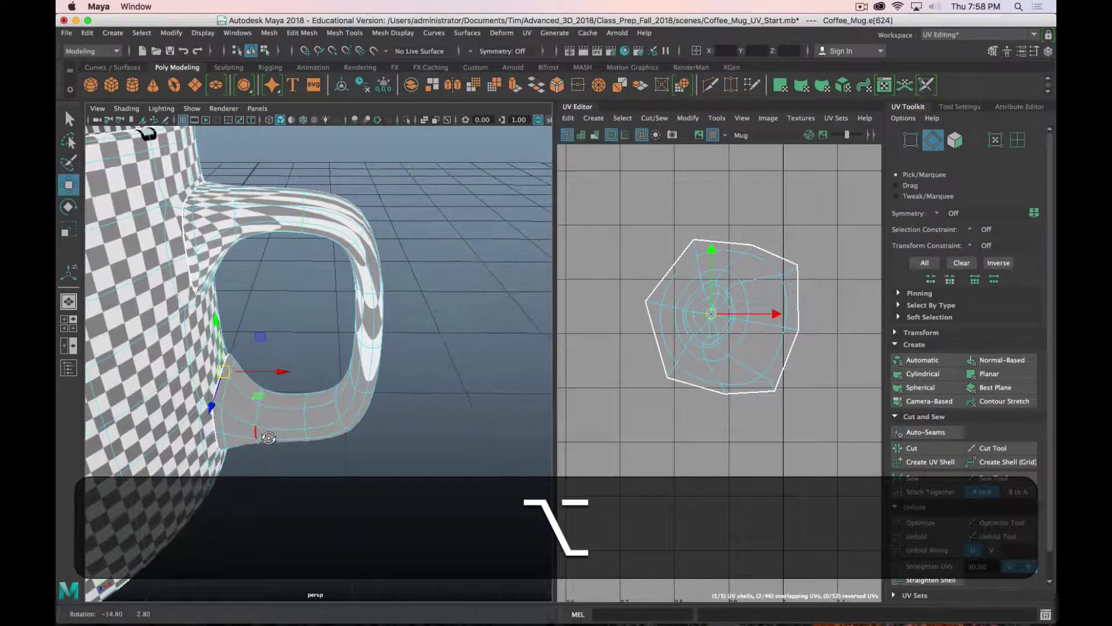
alt+drag(233, 384, 336, 355)
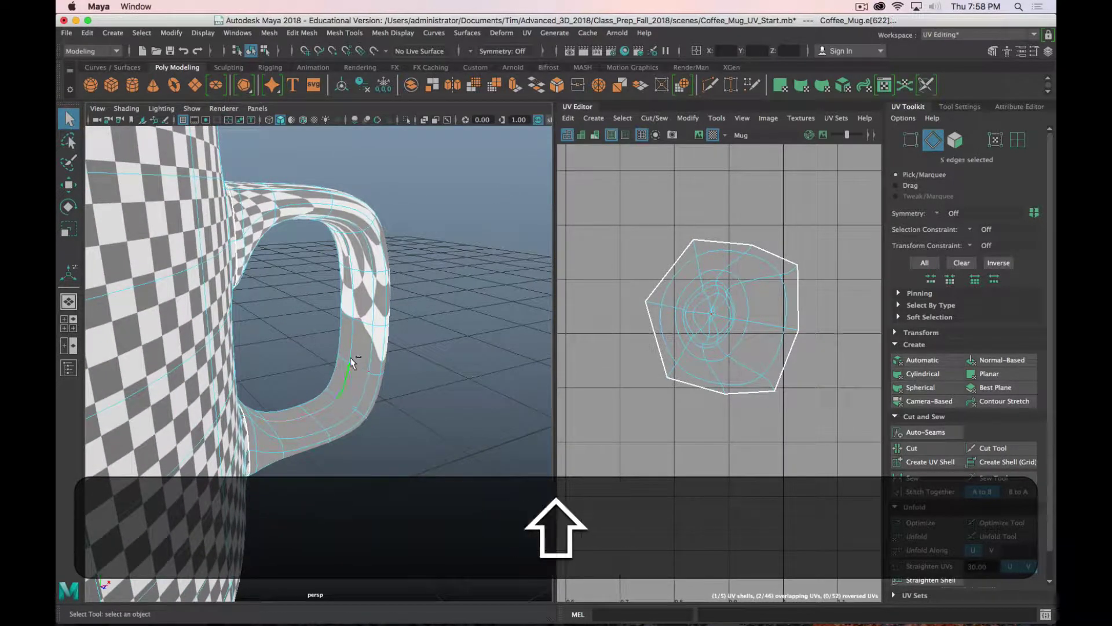
shift+double_click(350, 254)
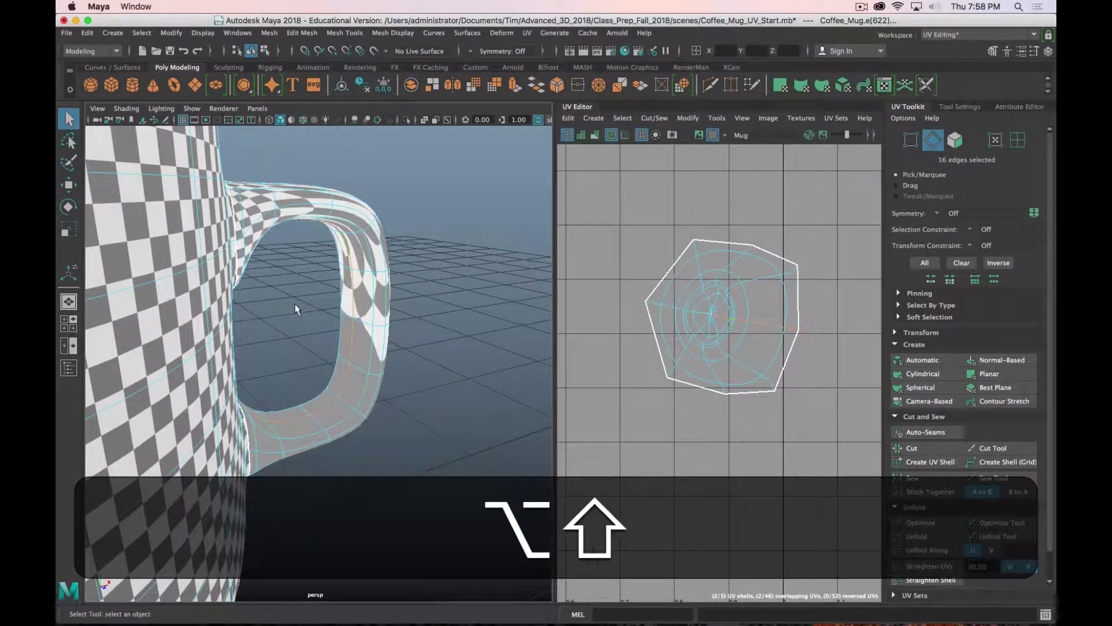
alt+shift+drag(295, 309, 265, 364)
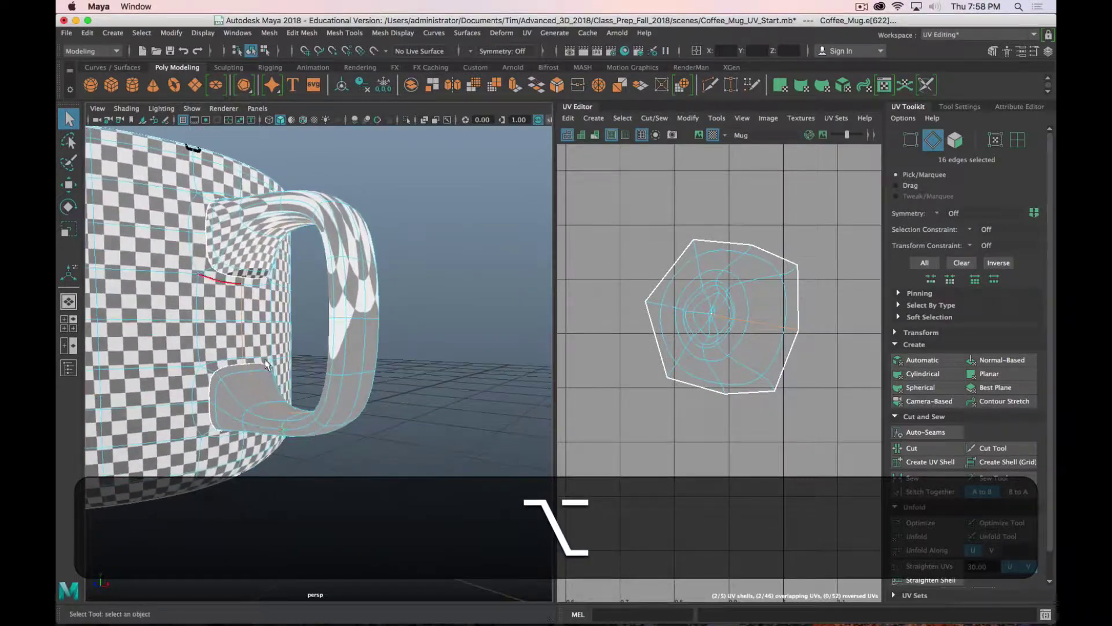
click(422, 456)
Step: Turn off the checker display and cut a UV seam along the edge row running the full length of the handle's inner side
click(713, 135)
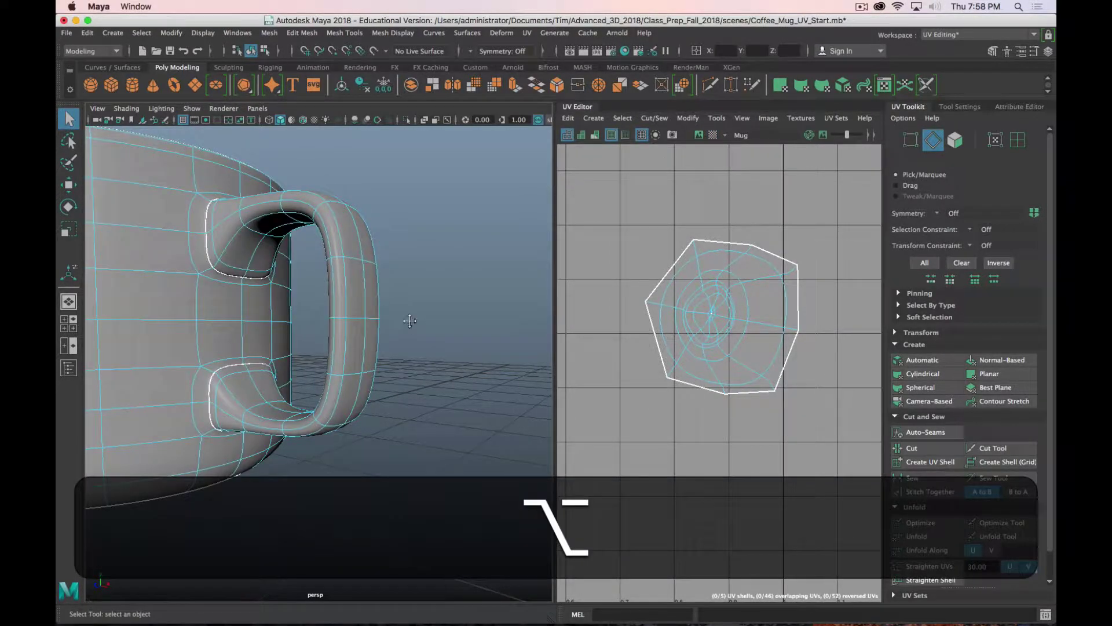
alt+middle_drag(246, 347, 317, 317)
alt+drag(316, 317, 314, 338)
scroll(315, 338, up, 5)
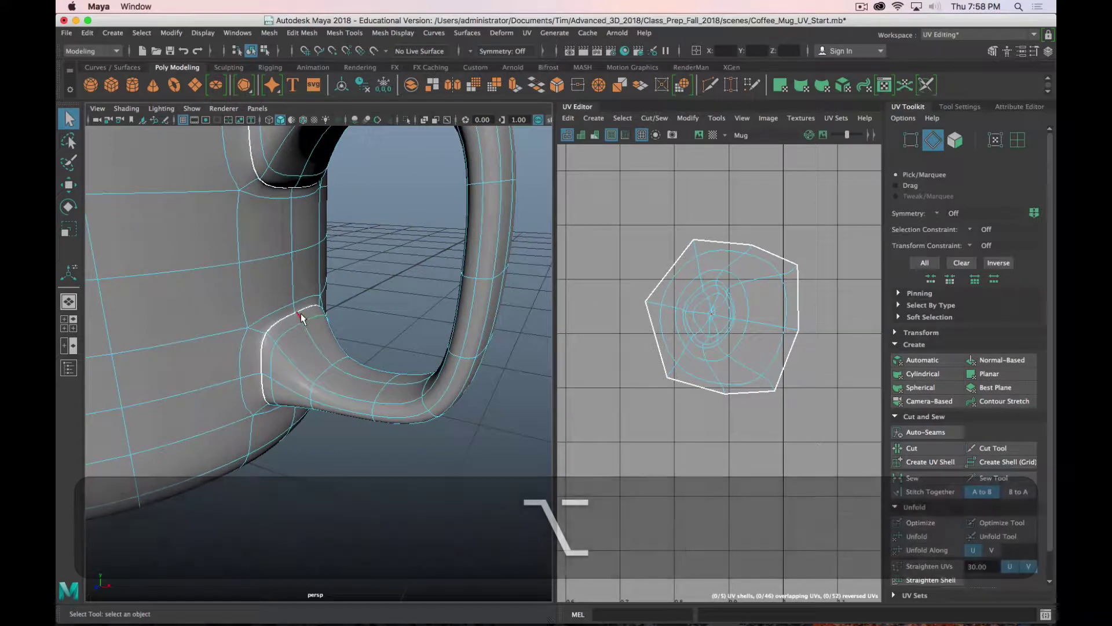
click(301, 317)
alt+drag(302, 393, 391, 307)
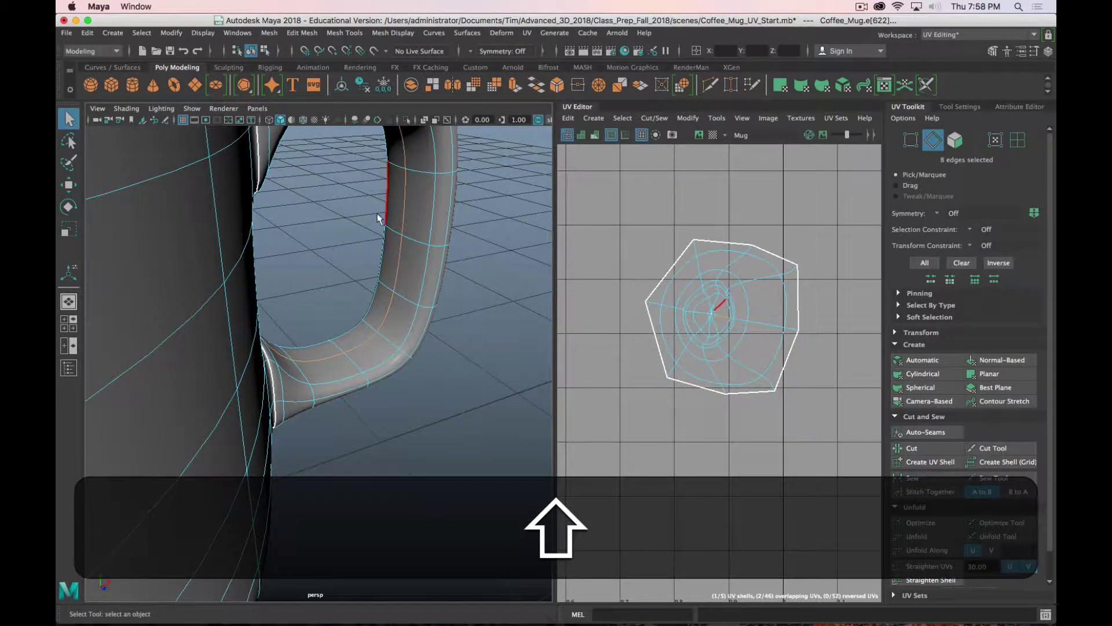
alt+shift+drag(378, 218, 304, 291)
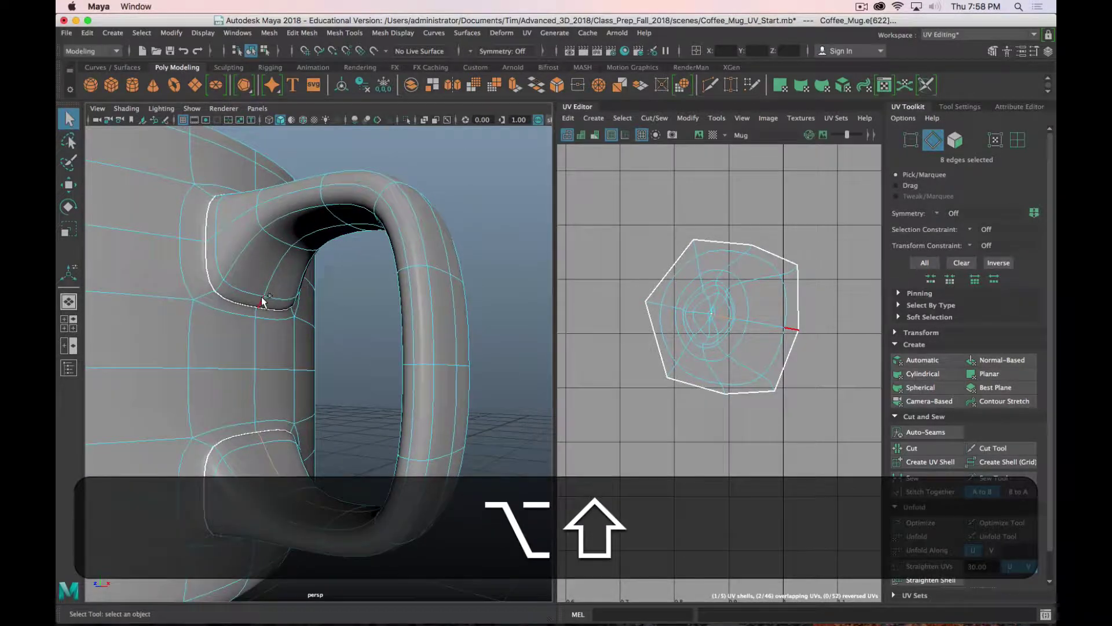
alt+shift+drag(328, 433, 391, 322)
click(913, 449)
Step: Select the handle's UV shell and unfold it along the new seam
scroll(443, 357, down, 8)
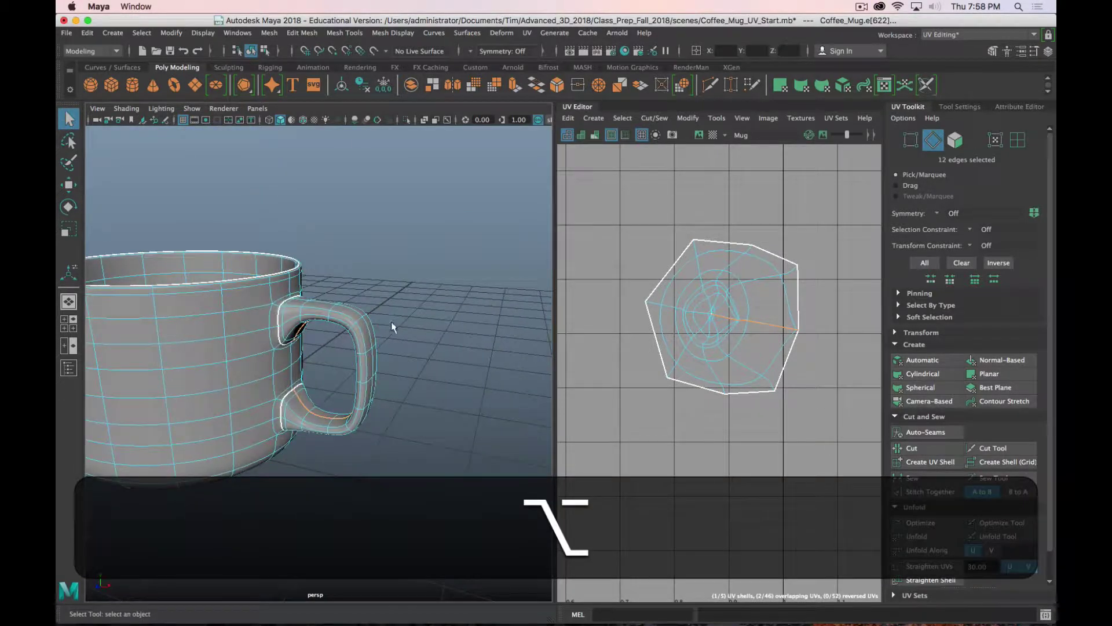
right_click(356, 270)
click(403, 300)
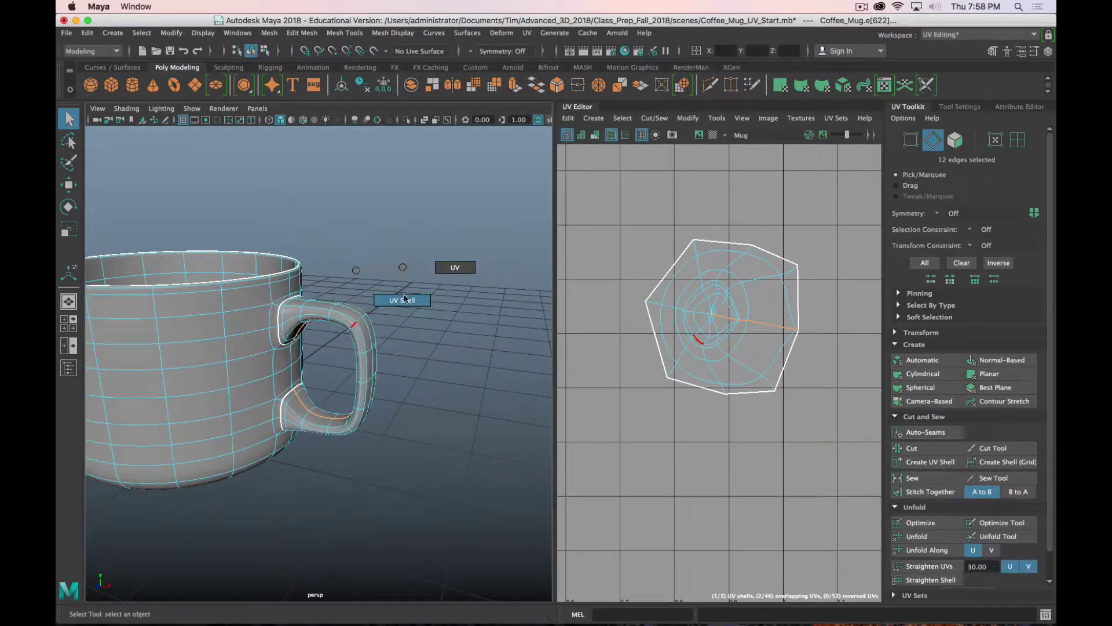
click(342, 318)
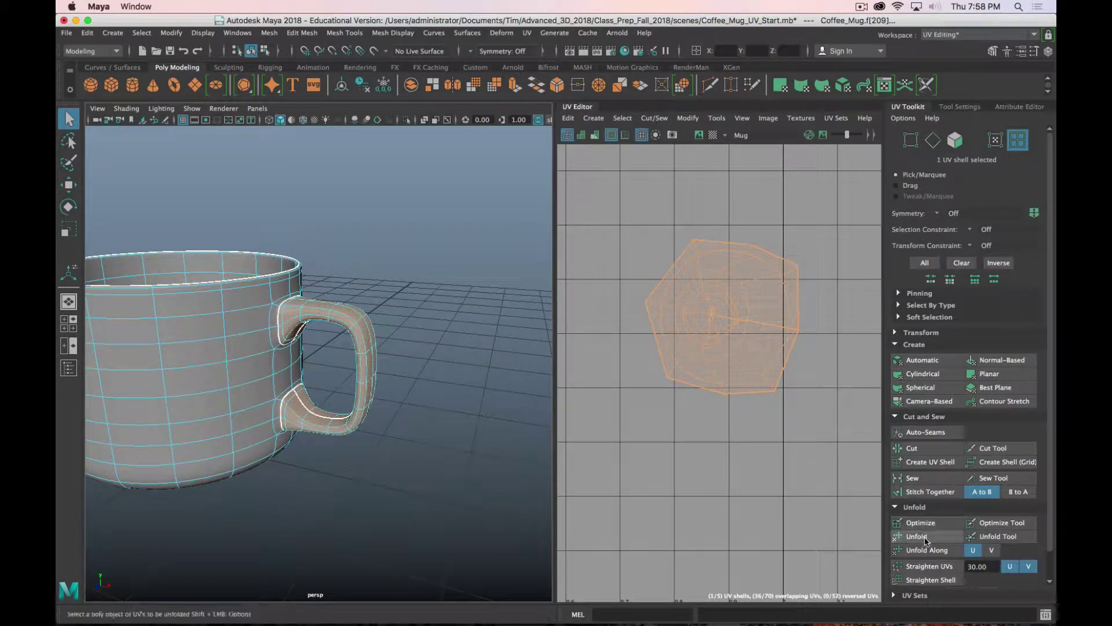
scroll(646, 348, down, 3)
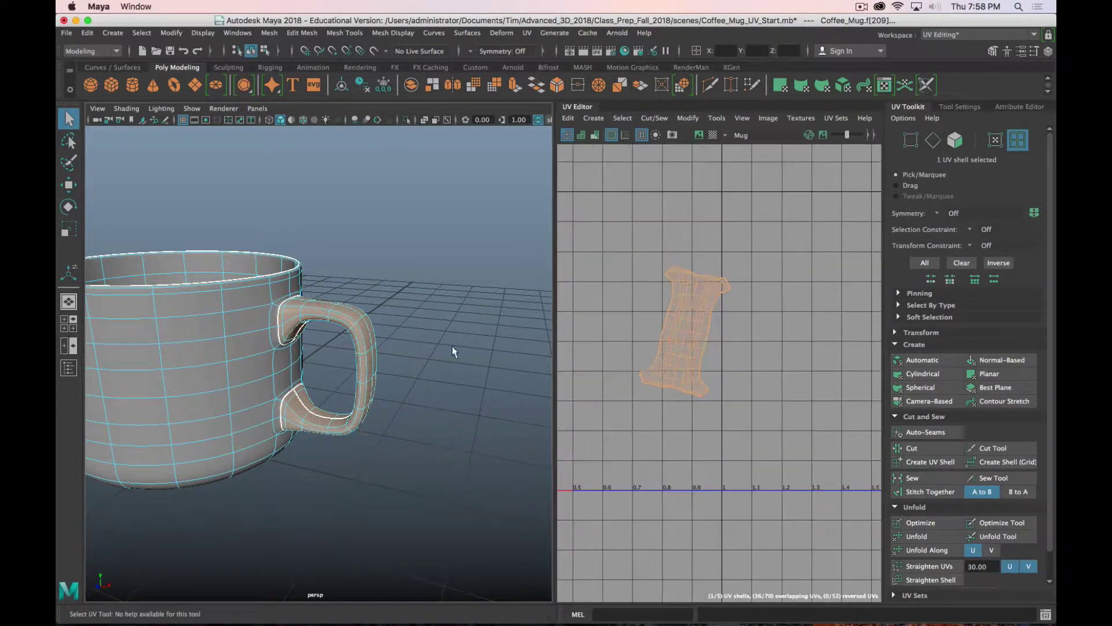
Step: Turn the checker display back on and rotate the handle's UV shell until it stands upright
click(714, 135)
alt+drag(549, 258, 336, 300)
alt+drag(323, 270, 358, 383)
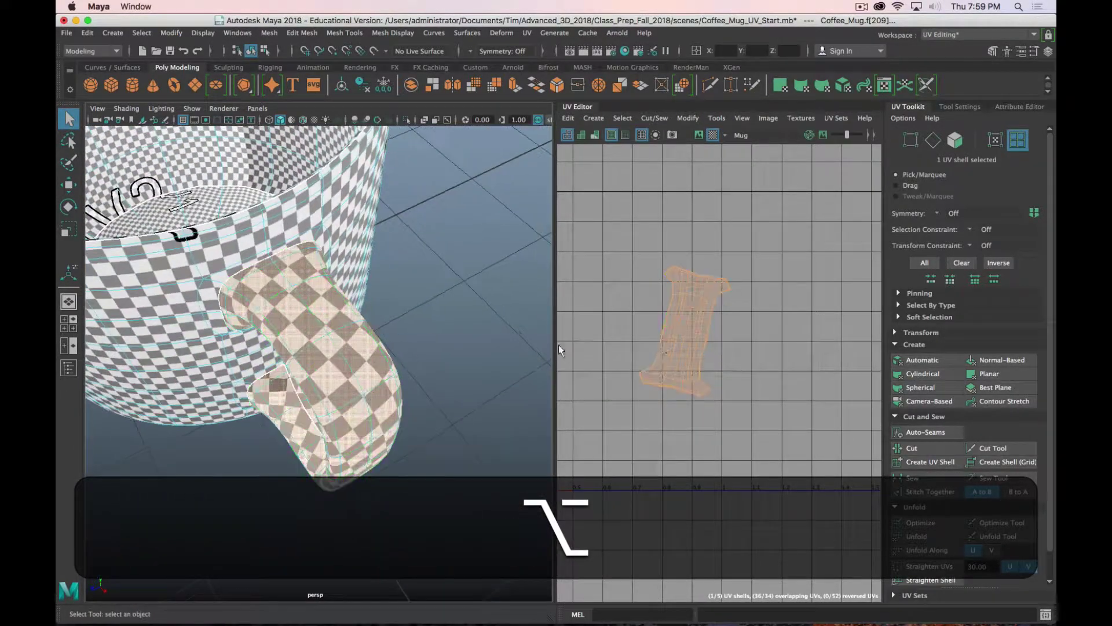
key(e)
drag(674, 393, 685, 393)
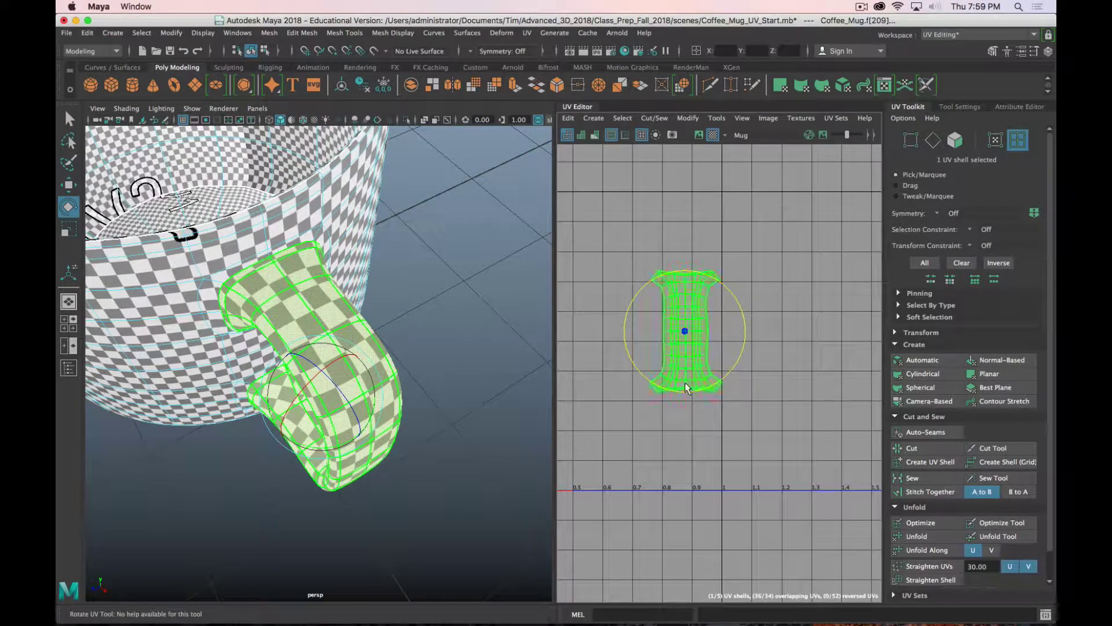
Step: Compare the checker pattern on the mug's walls and handle, and review the arrangement of all UV shells
scroll(685, 385, down, 5)
scroll(304, 341, down, 10)
alt+drag(304, 341, 266, 358)
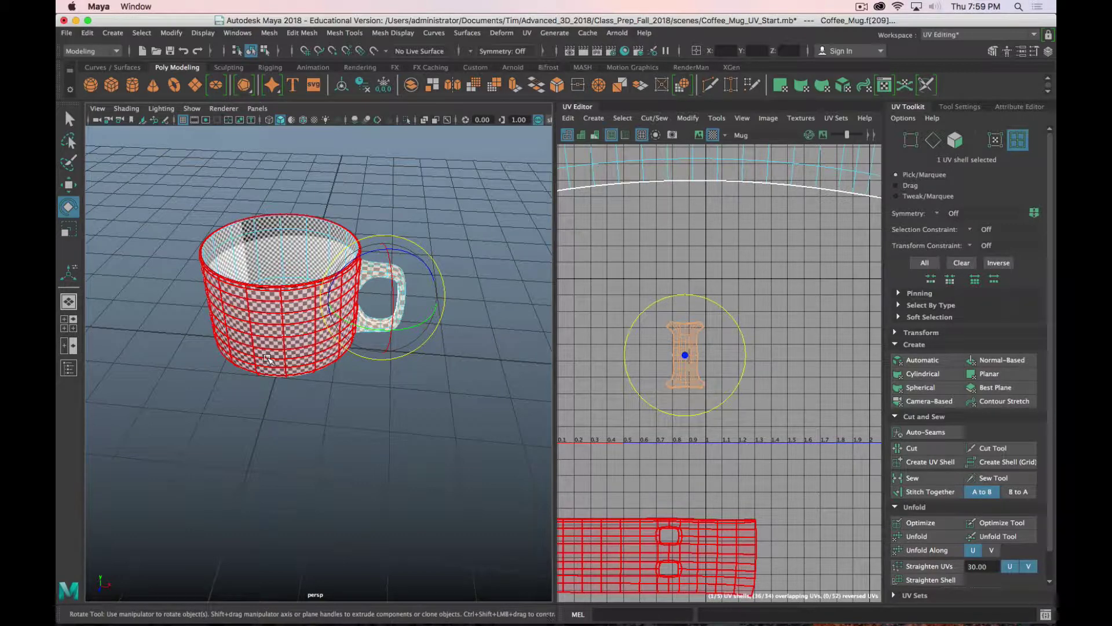
scroll(258, 377, up, 4)
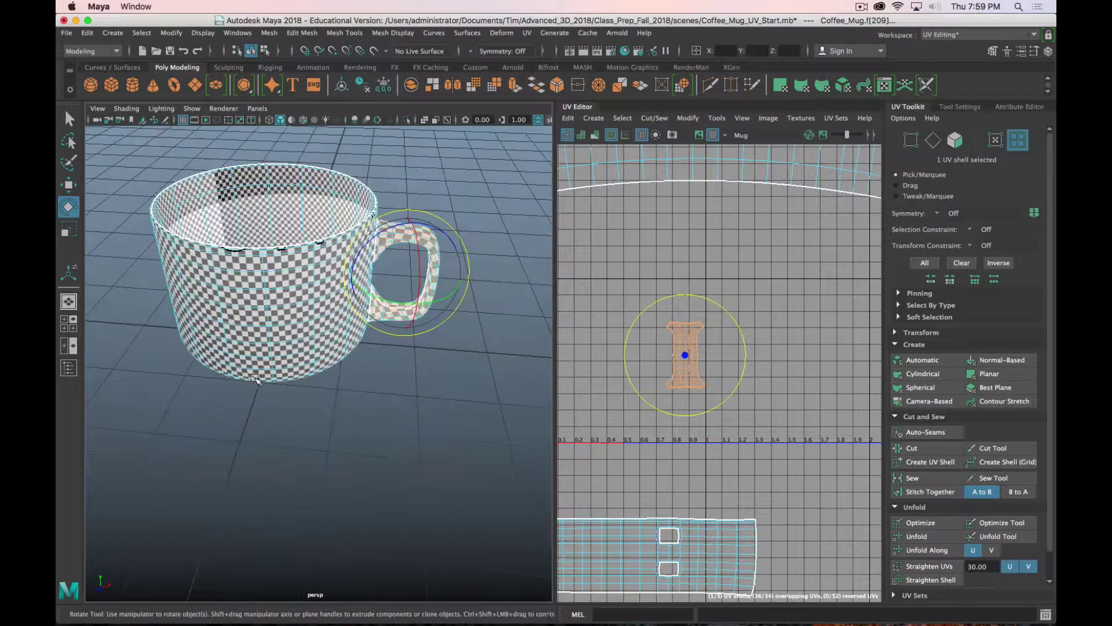
alt+drag(257, 378, 316, 389)
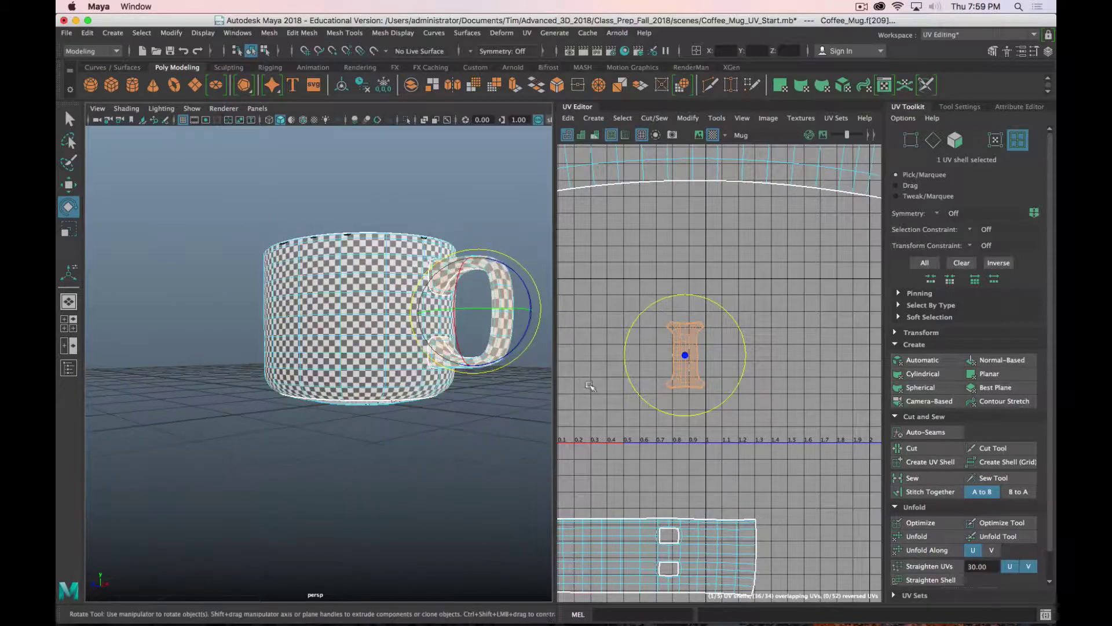
scroll(786, 383, down, 3)
scroll(787, 382, down, 3)
scroll(811, 399, down, 2)
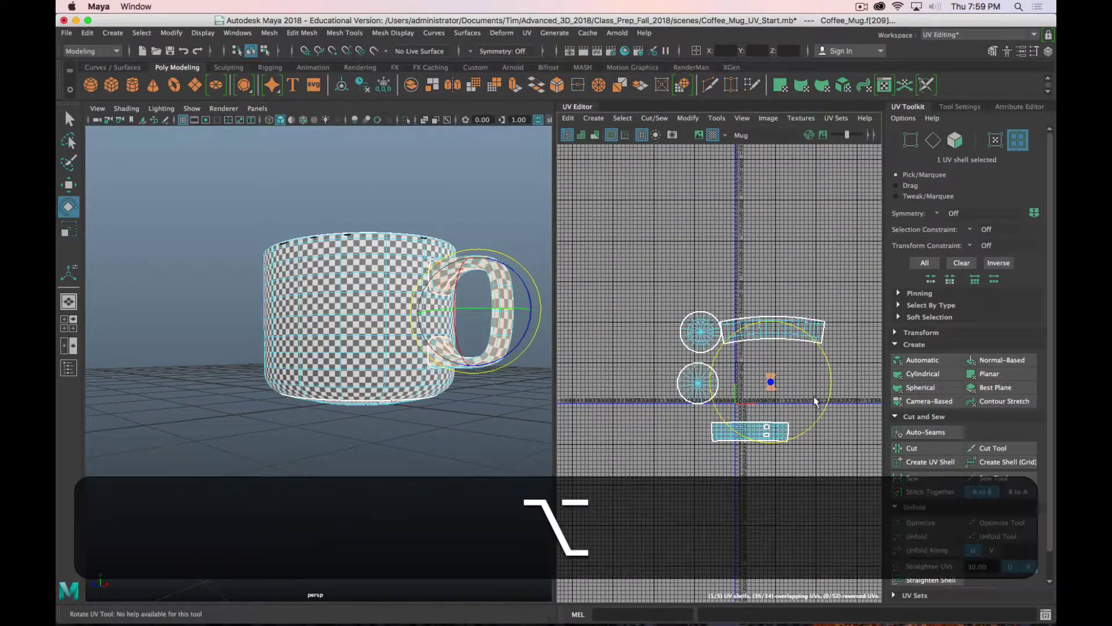
alt+middle_drag(814, 398, 765, 382)
key(q)
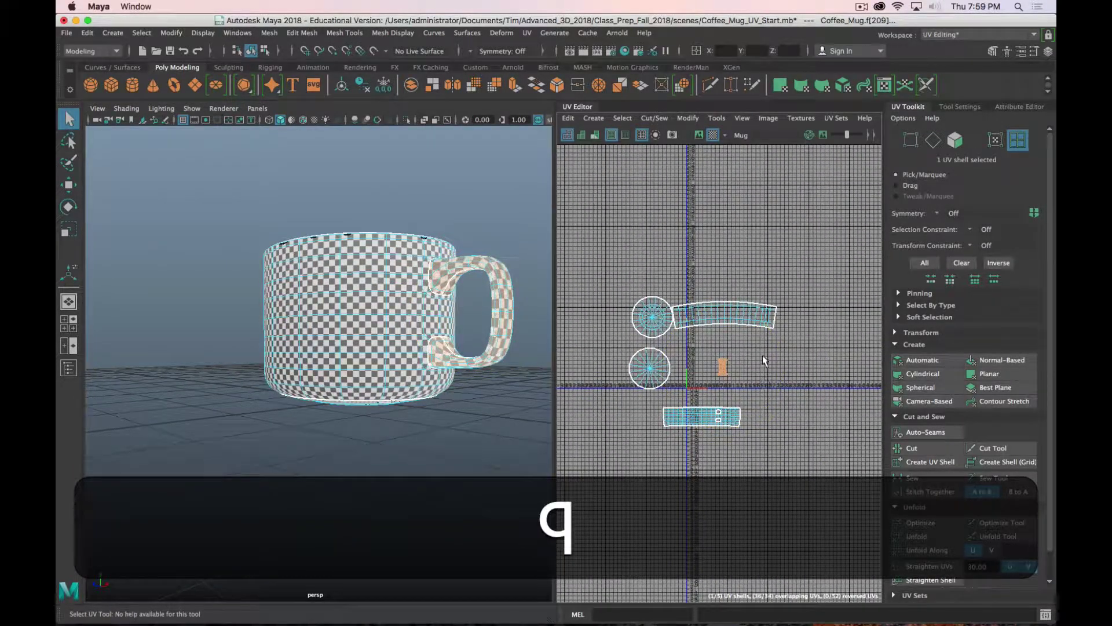
scroll(763, 377, up, 2)
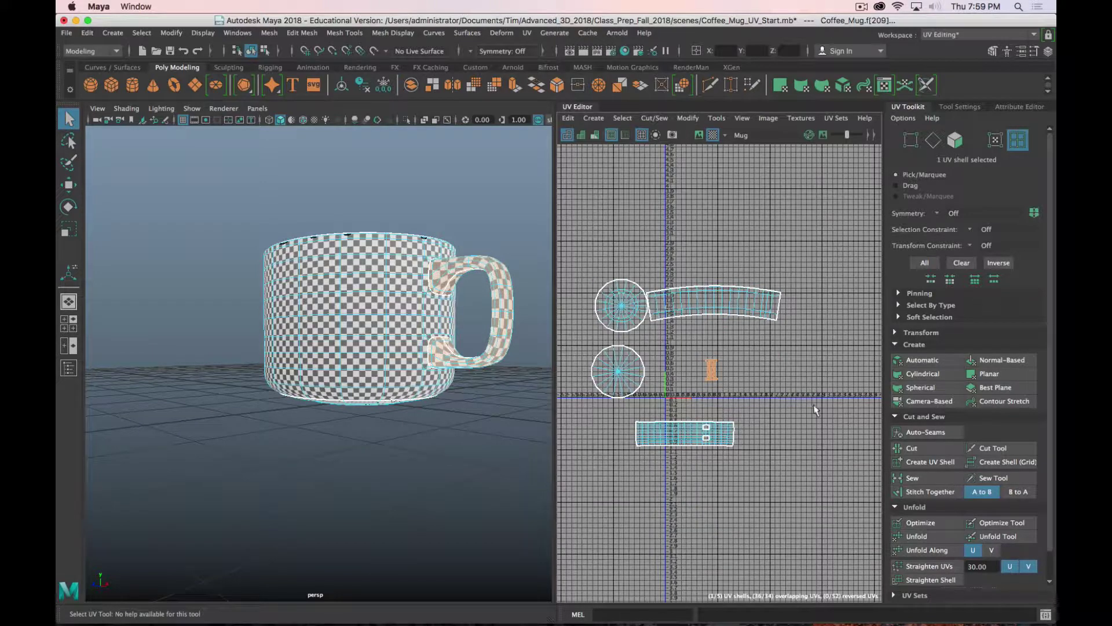
scroll(672, 357, up, 2)
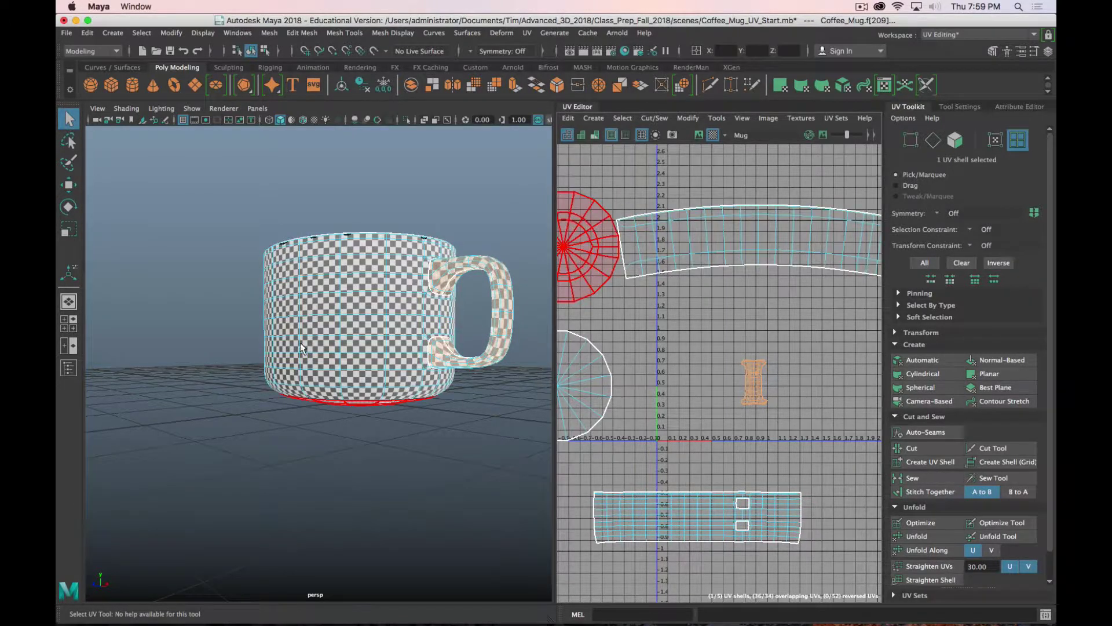
alt+drag(324, 382, 379, 462)
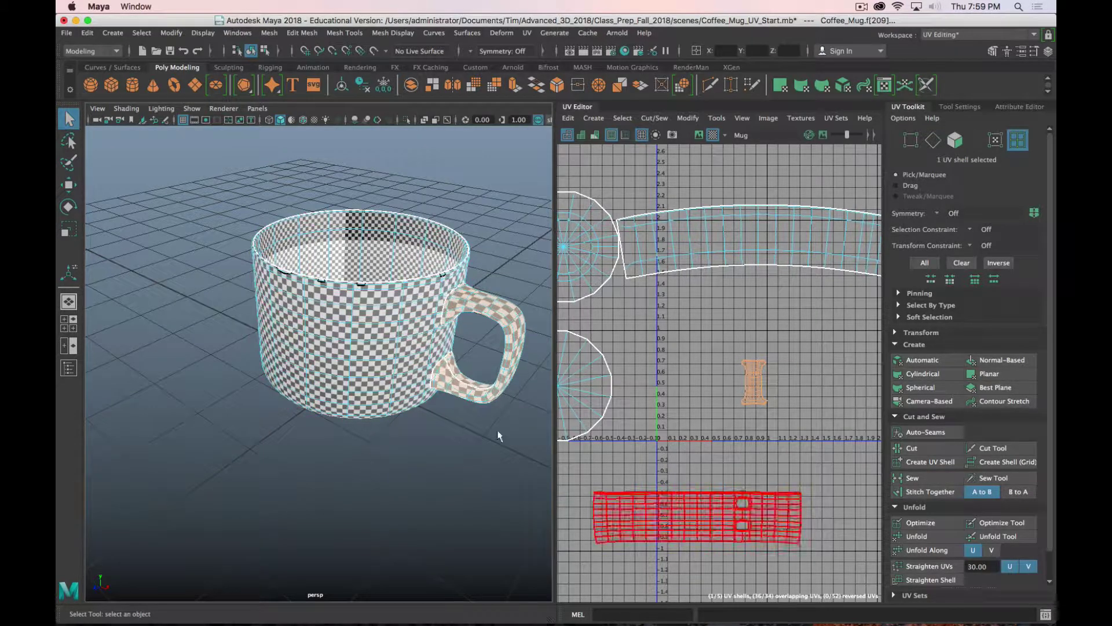
scroll(744, 417, up, 2)
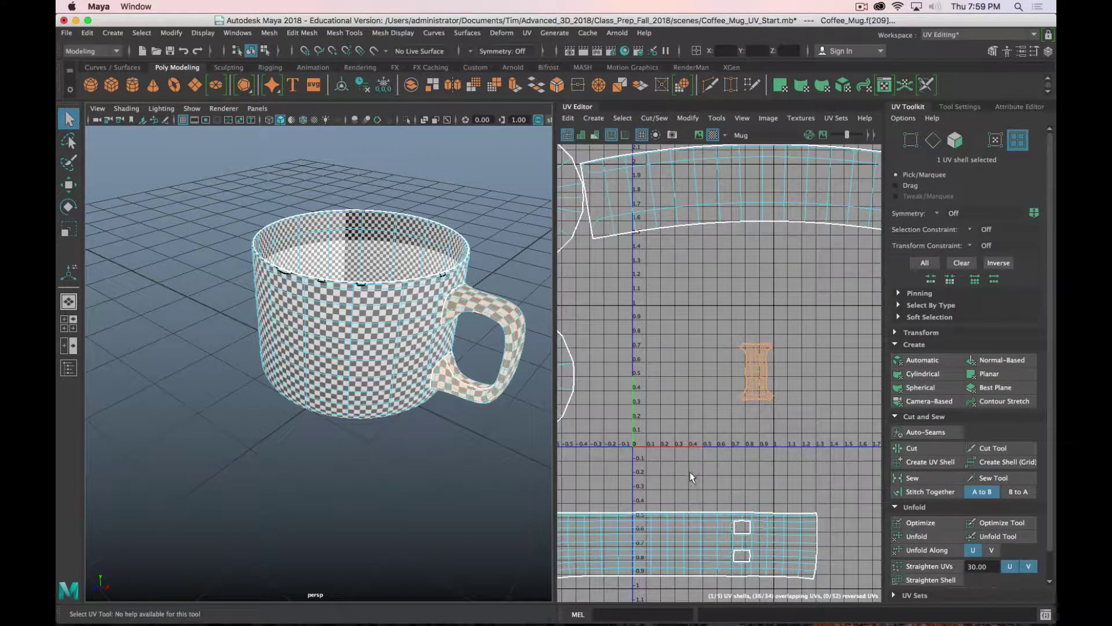
Step: Enlarge the outside wall's UV shell uniformly until it extends well beyond its previous area and past the U axis
scroll(688, 473, down, 4)
click(684, 515)
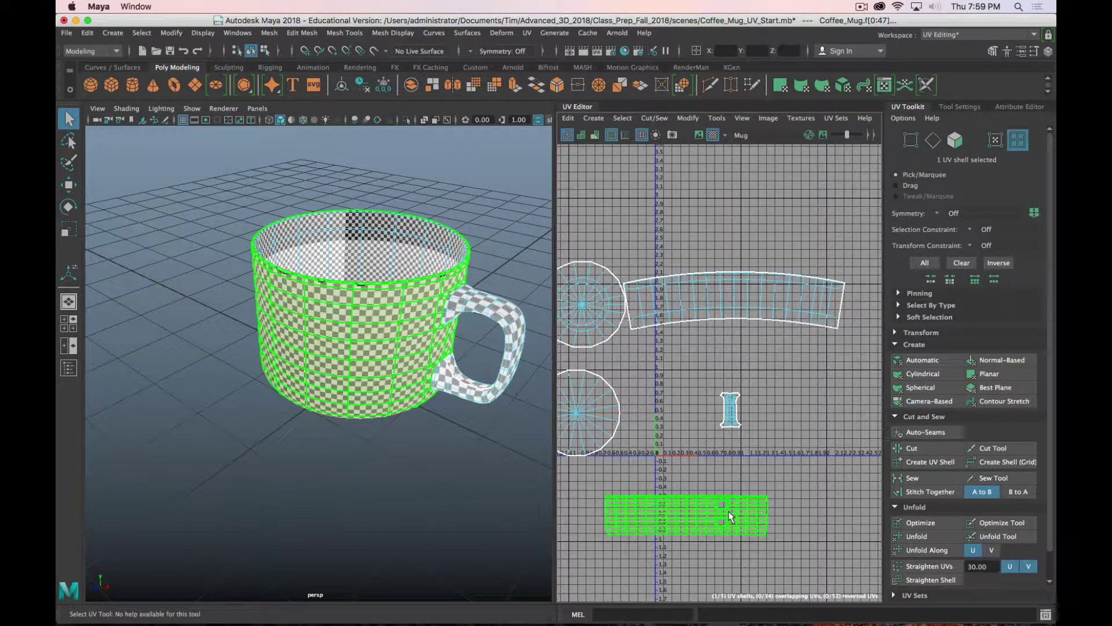
key(r)
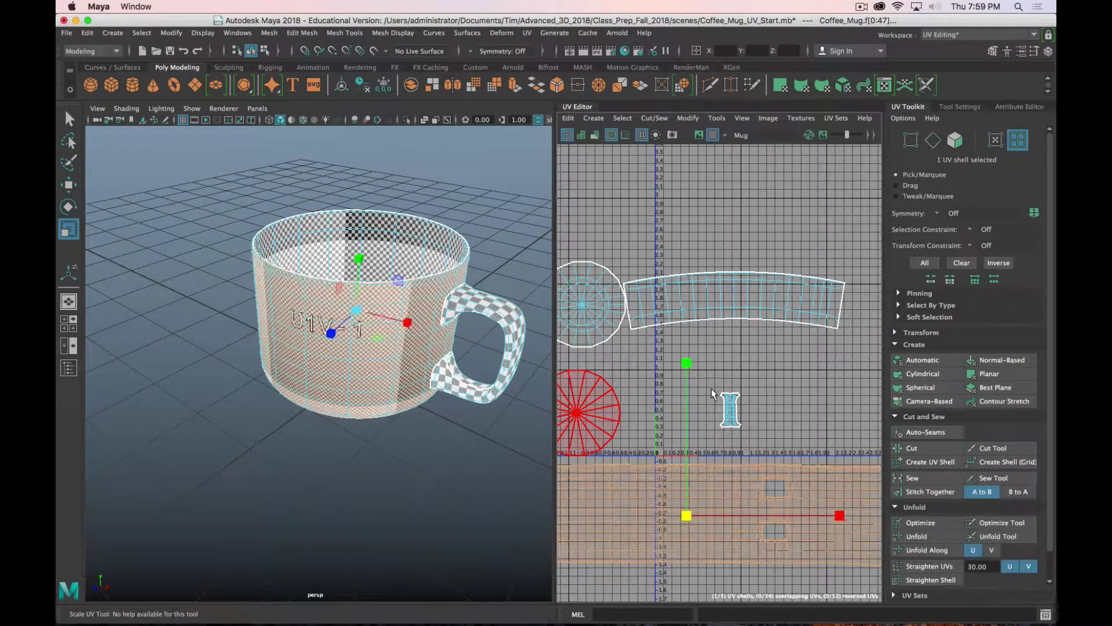
drag(712, 394, 744, 307)
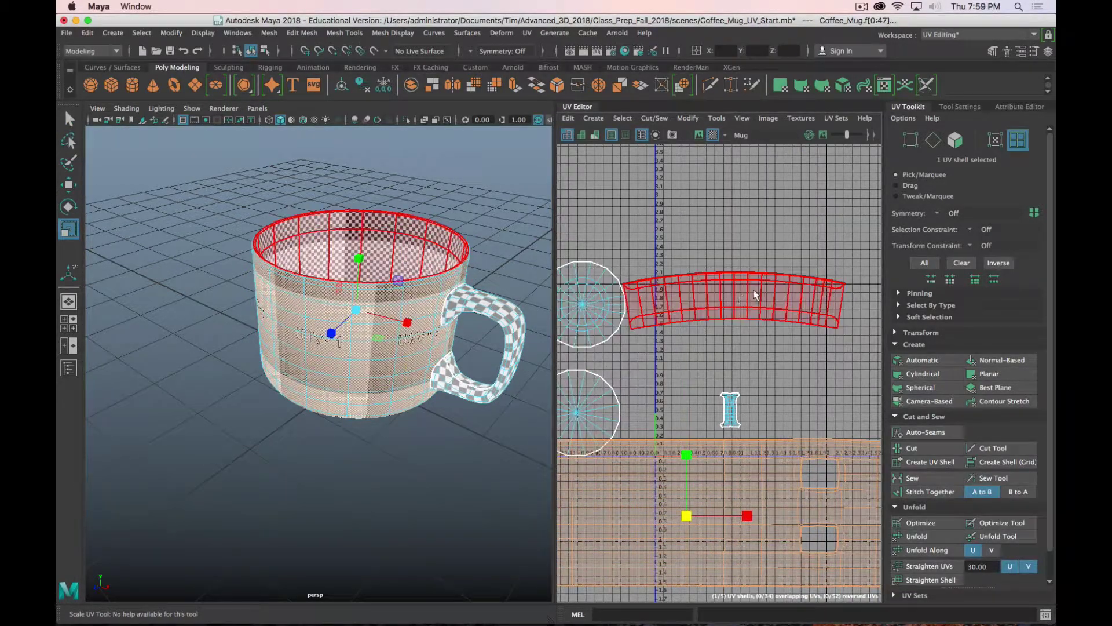
Step: Scale the inside wall's curved UV shell down uniformly to a small strip above the handle shell
click(755, 295)
middle_drag(782, 358, 753, 363)
alt+drag(328, 467, 336, 452)
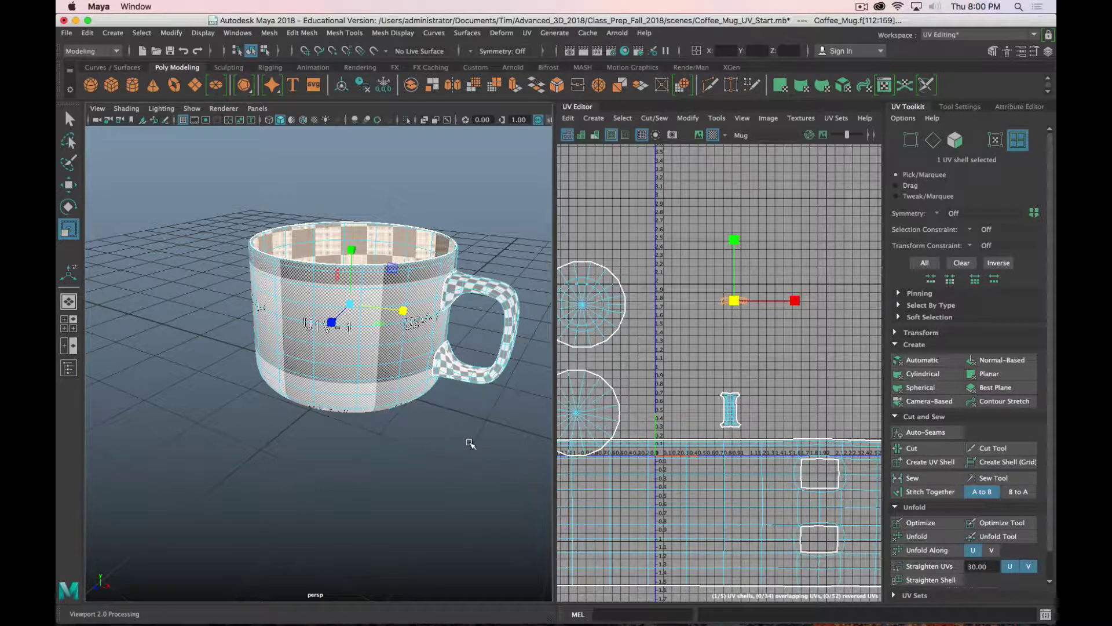
Step: Compare the checker sizes on the outside wall, inside wall and handle with the sizes of their UV shells
scroll(333, 350, up, 3)
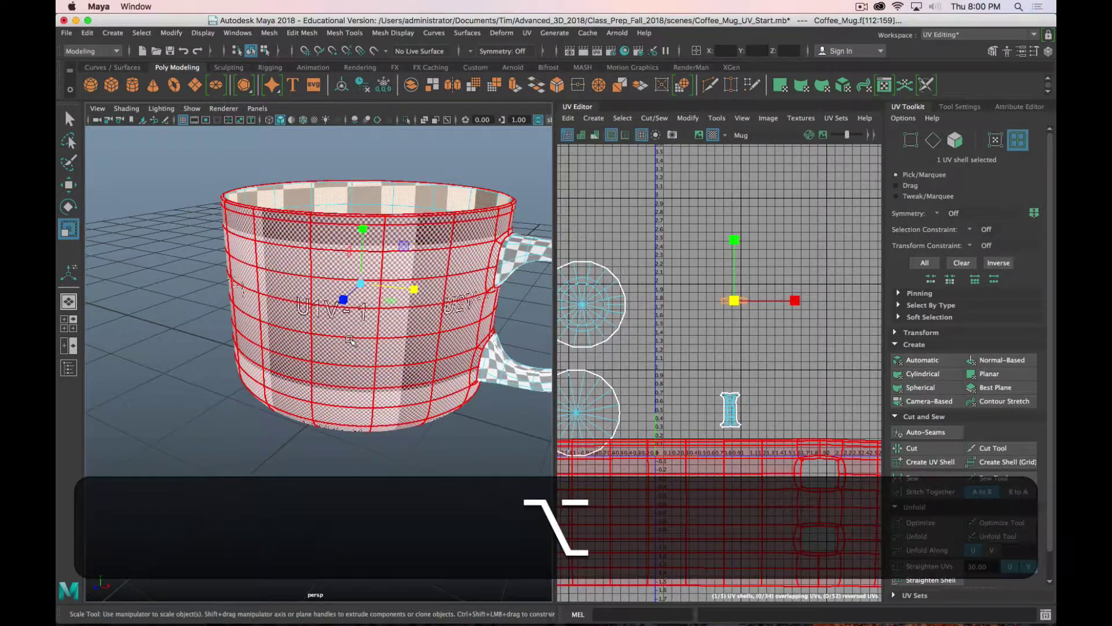
alt+middle_drag(348, 345, 352, 378)
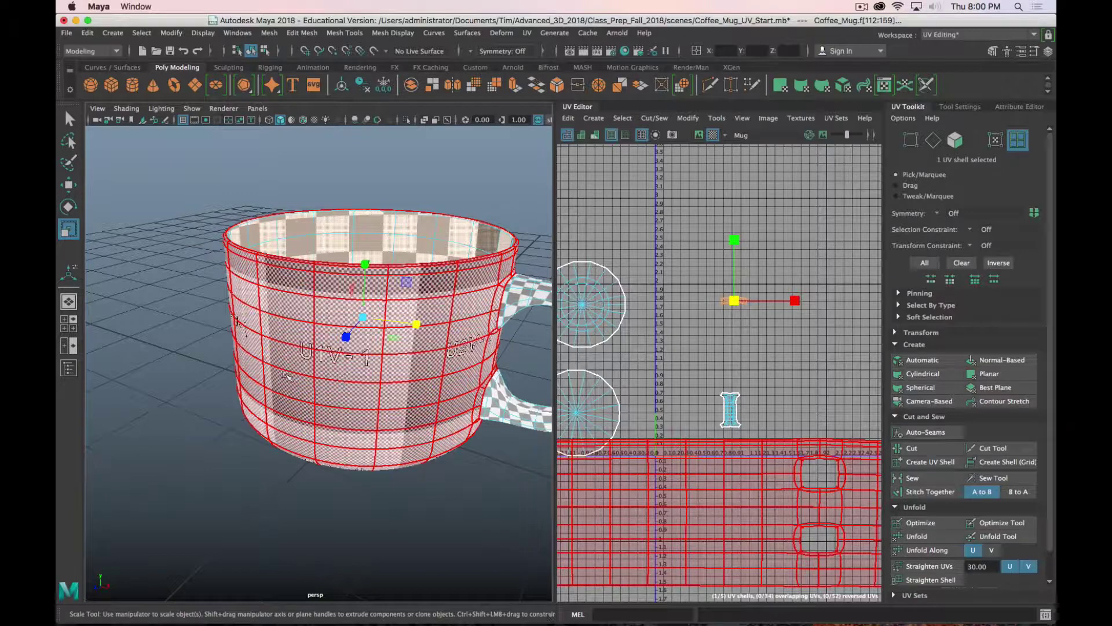
click(121, 387)
click(285, 392)
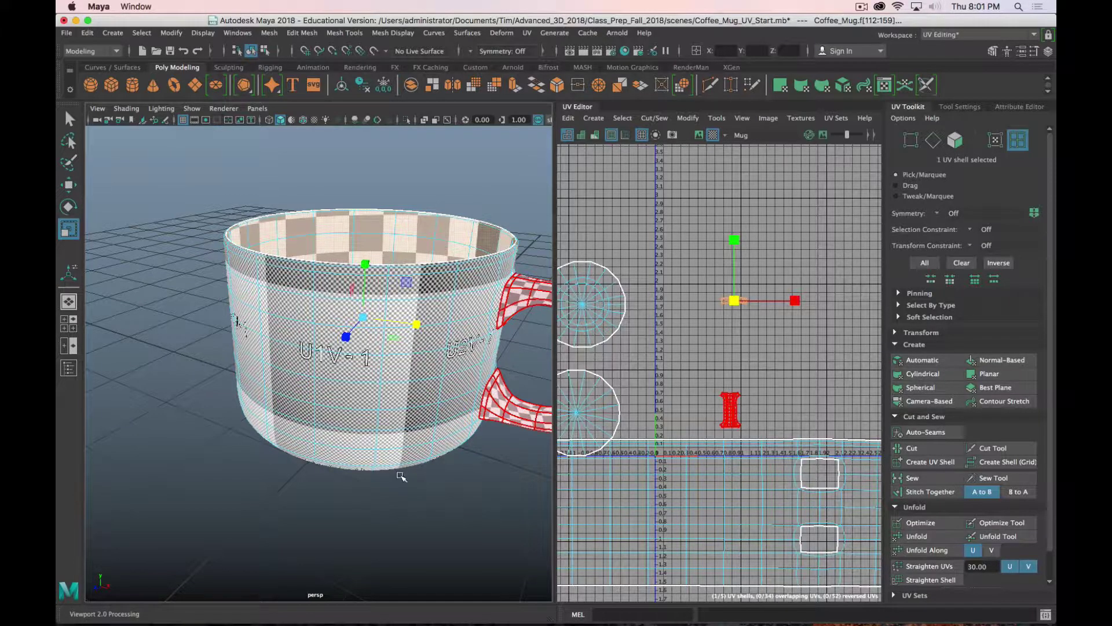
alt+middle_drag(380, 479, 276, 430)
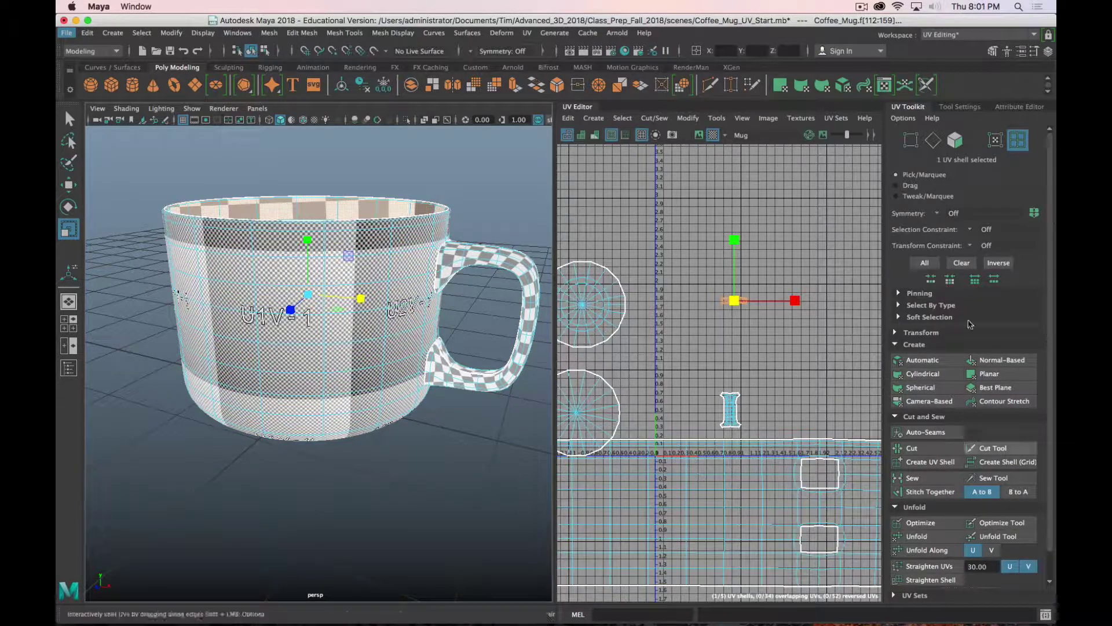
click(397, 499)
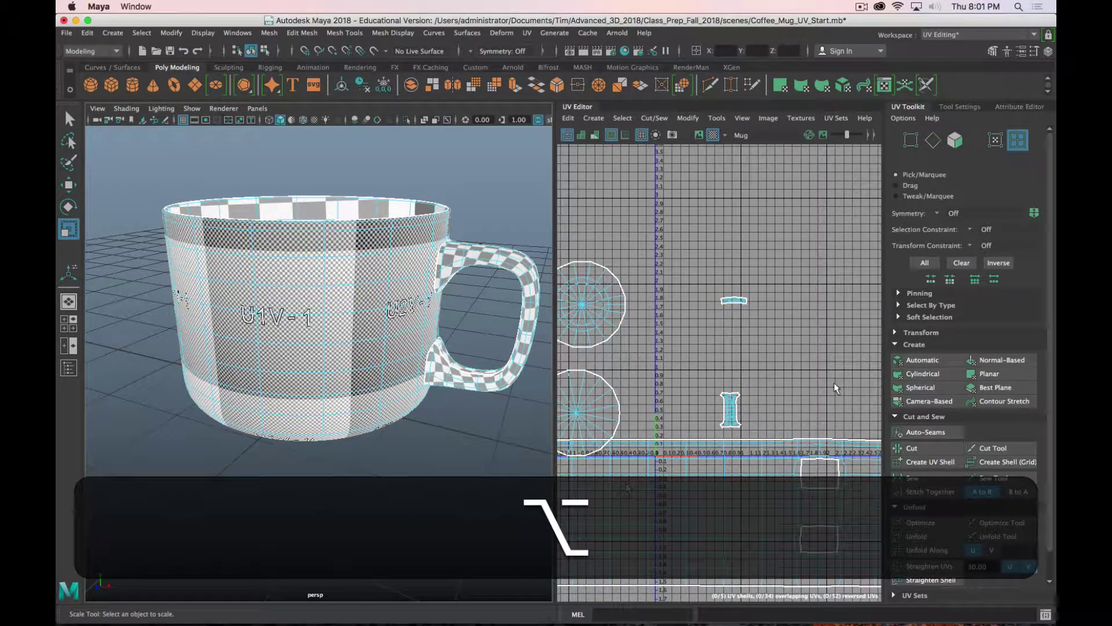
alt+scroll(829, 373, down, 5)
scroll(823, 382, up, 2)
alt+scroll(773, 445, up, 6)
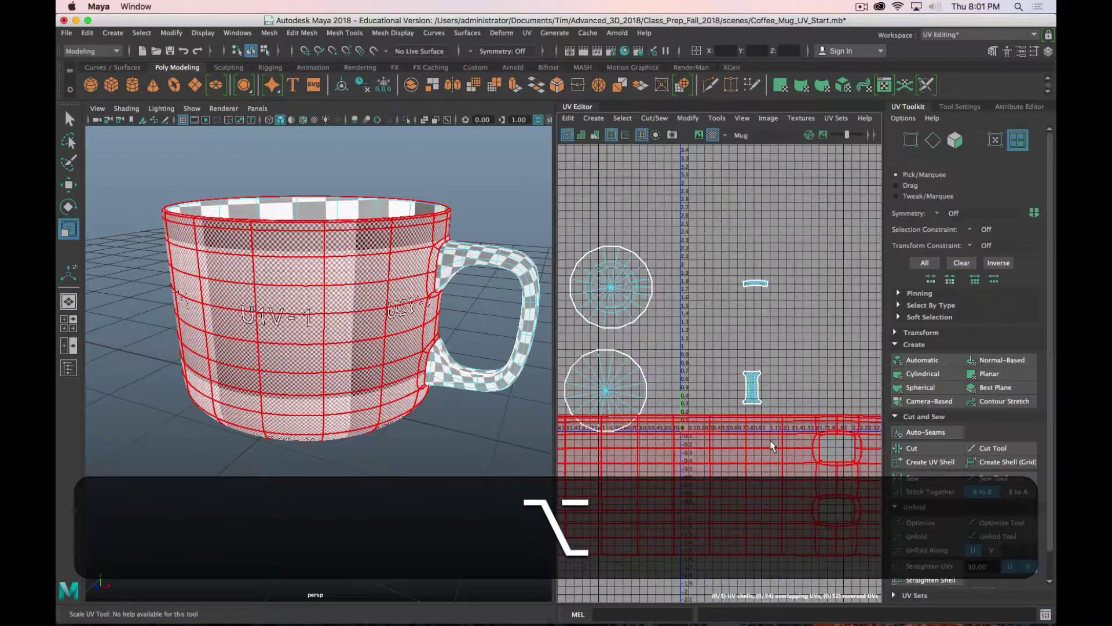
alt+middle_drag(651, 289, 643, 313)
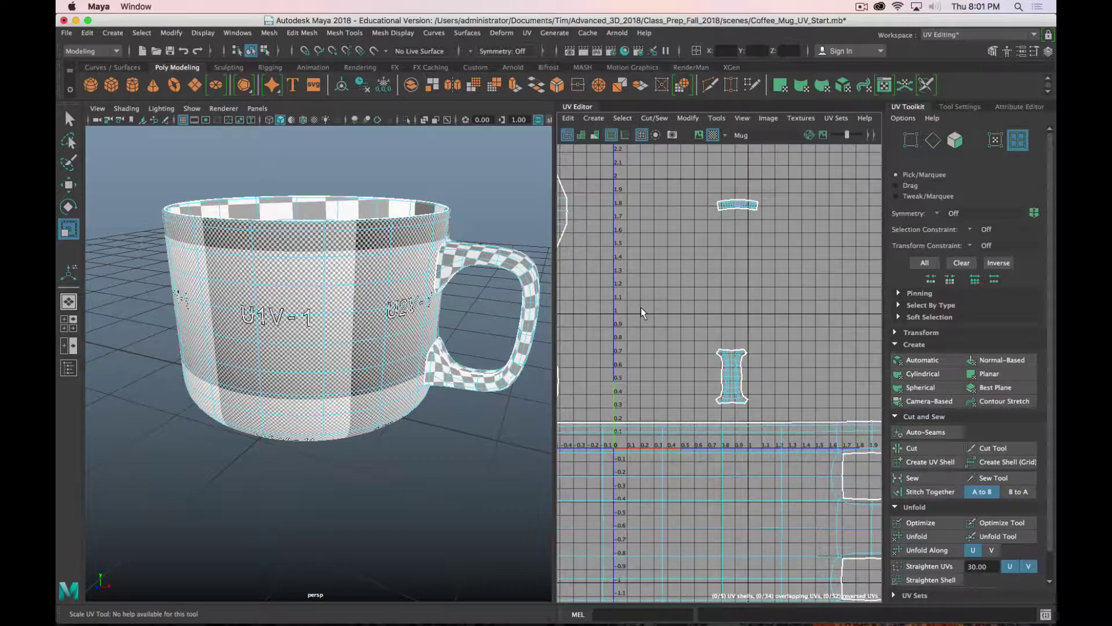
Step: Select the inside wall's curved UV shell and get its texel density as the reference value
click(391, 223)
alt+right_drag(785, 332, 779, 317)
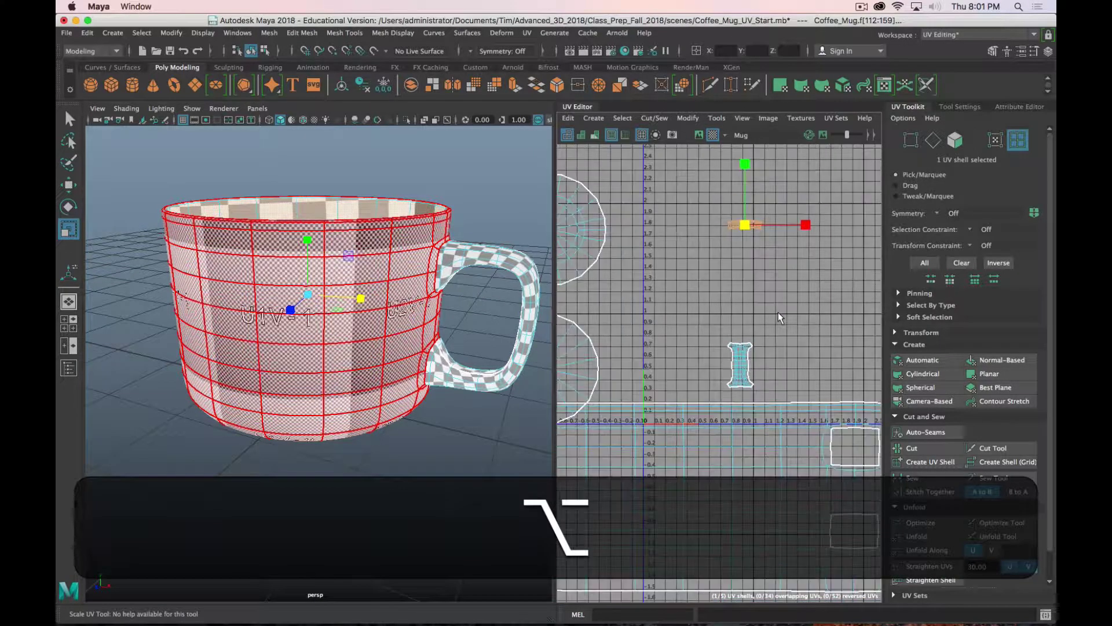
alt+scroll(780, 316, down, 5)
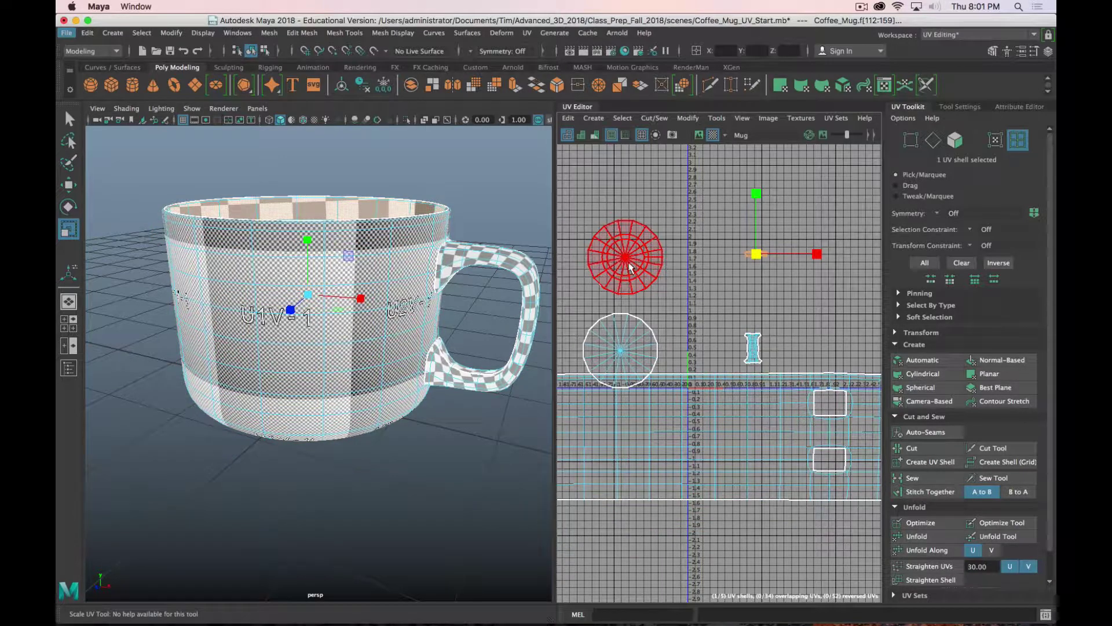
scroll(663, 284, up, 3)
alt+middle_drag(703, 281, 660, 284)
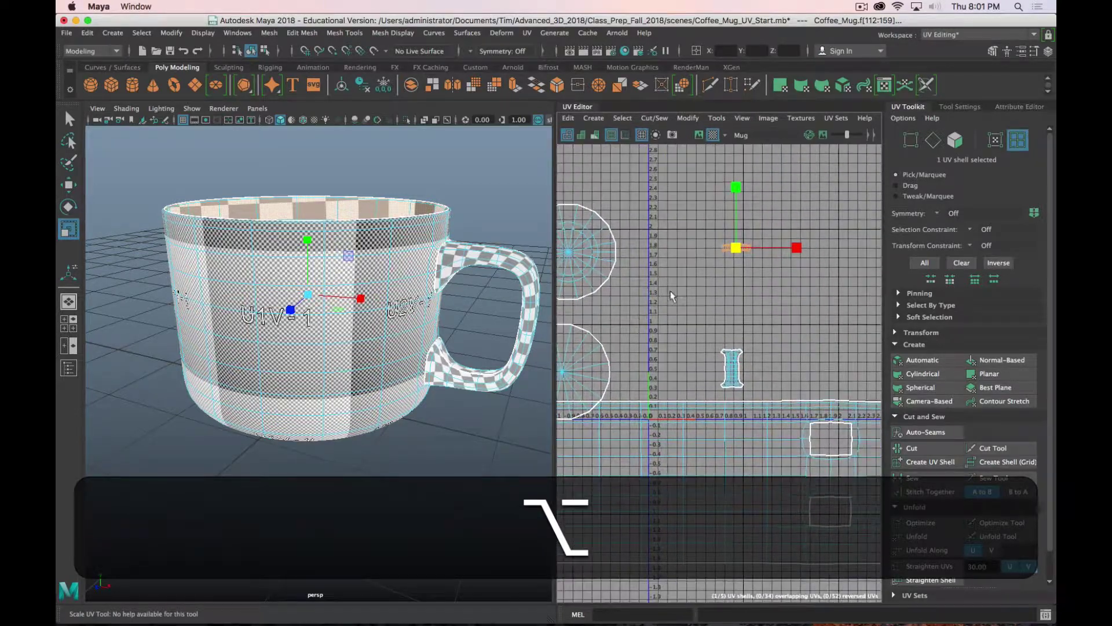
key(q)
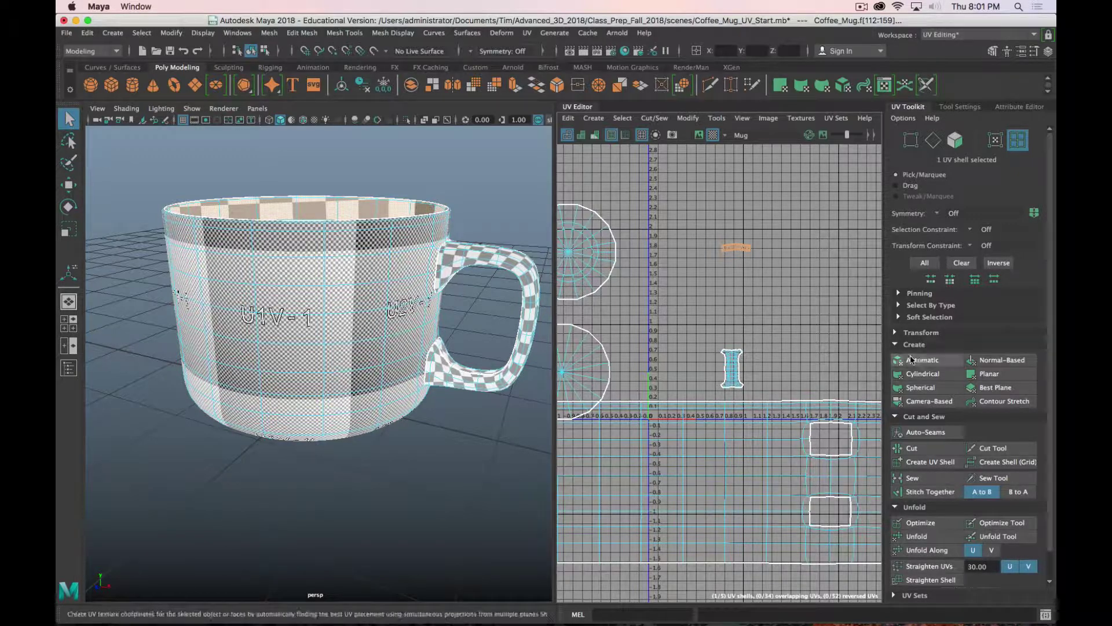
click(896, 333)
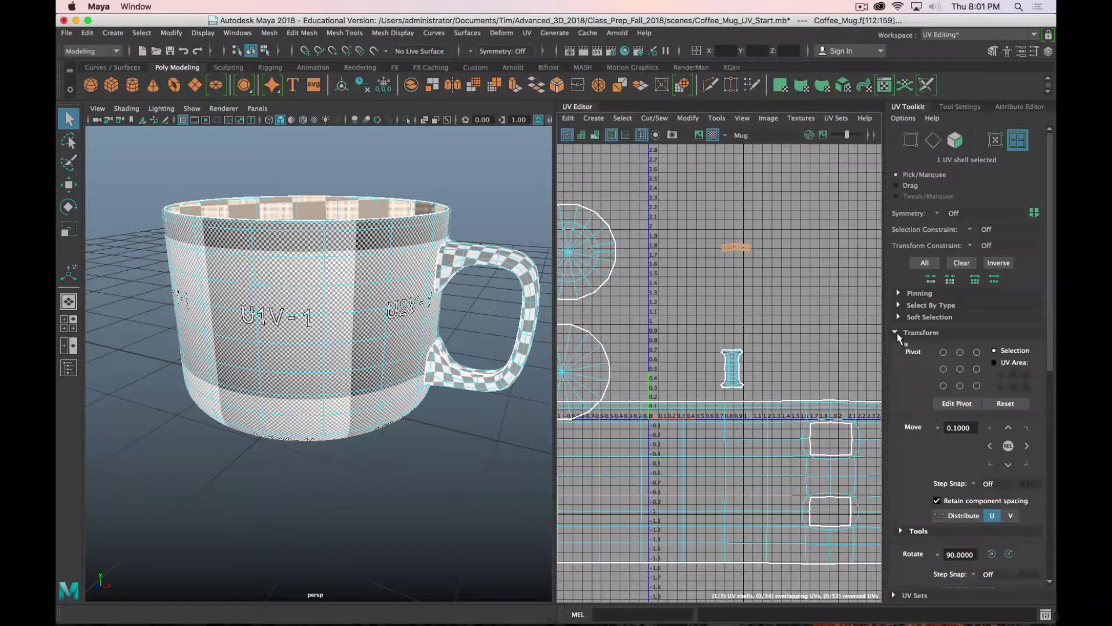
scroll(904, 378, down, 2)
scroll(902, 378, down, 10)
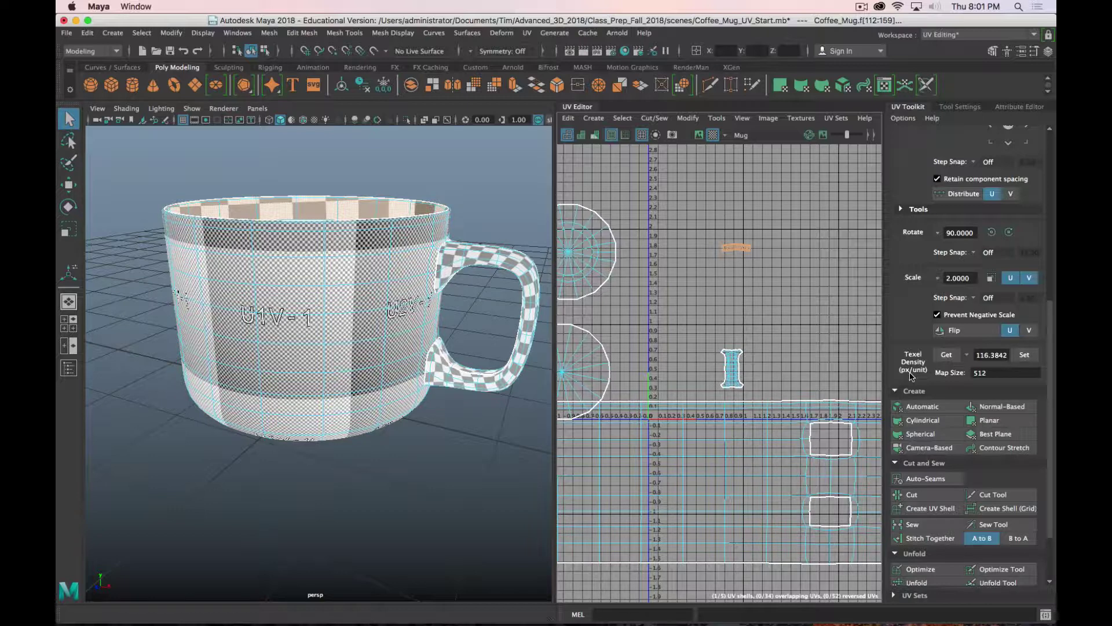
click(946, 354)
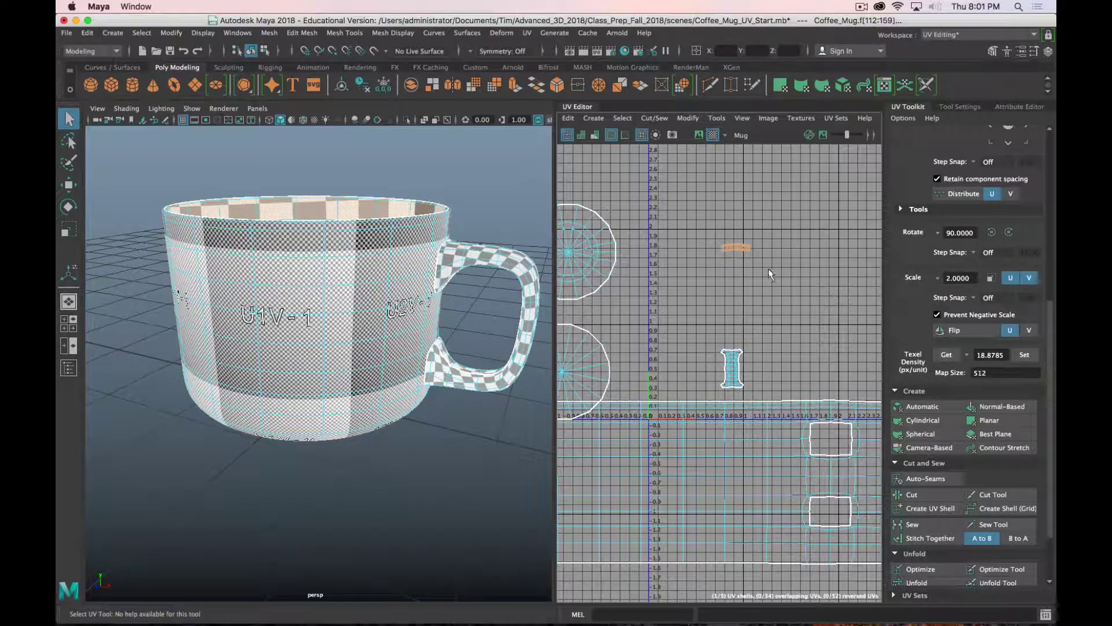
Step: Set the texel density of the two circular shells, the outside wall and the handle to 18.8785 px/unit
scroll(763, 255, up, 10)
key(alt)
alt+middle_drag(661, 284, 768, 408)
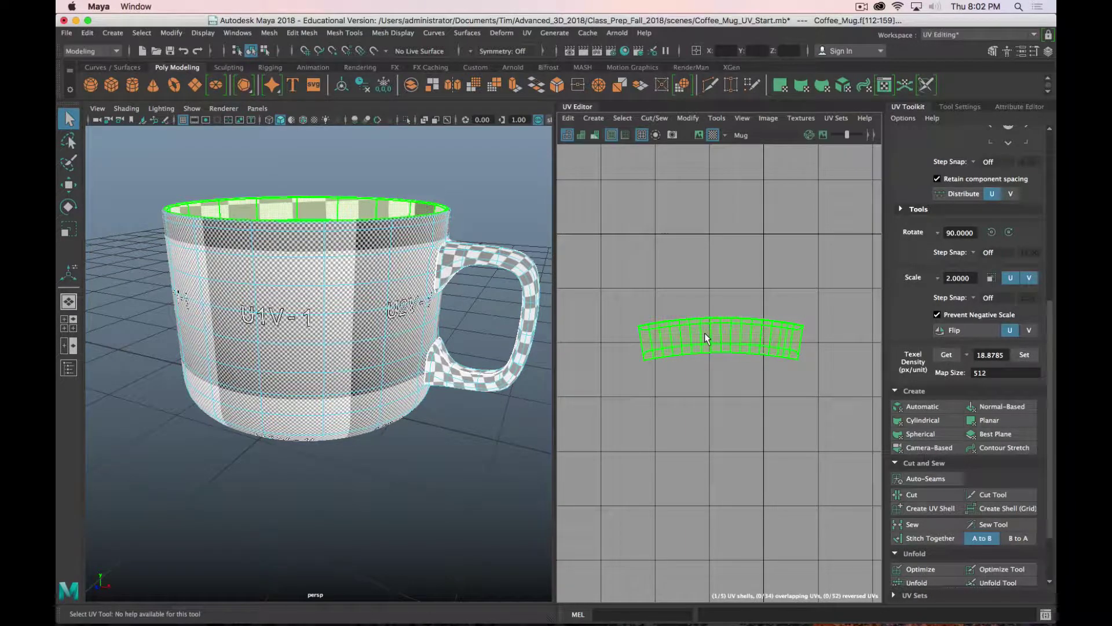
scroll(713, 376, down, 3)
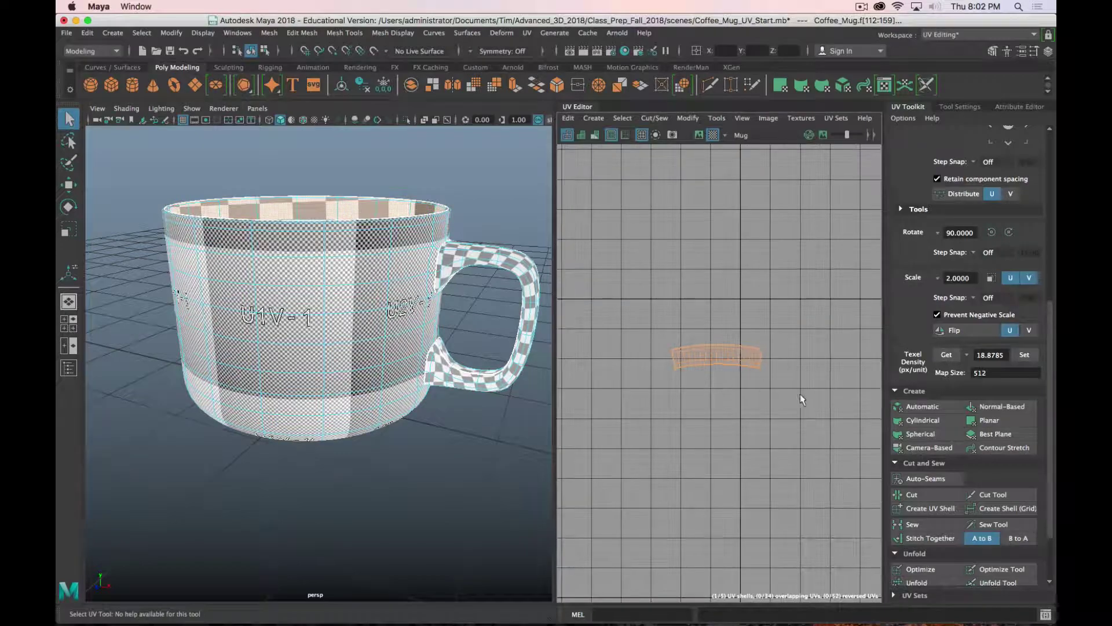
scroll(801, 399, down, 3)
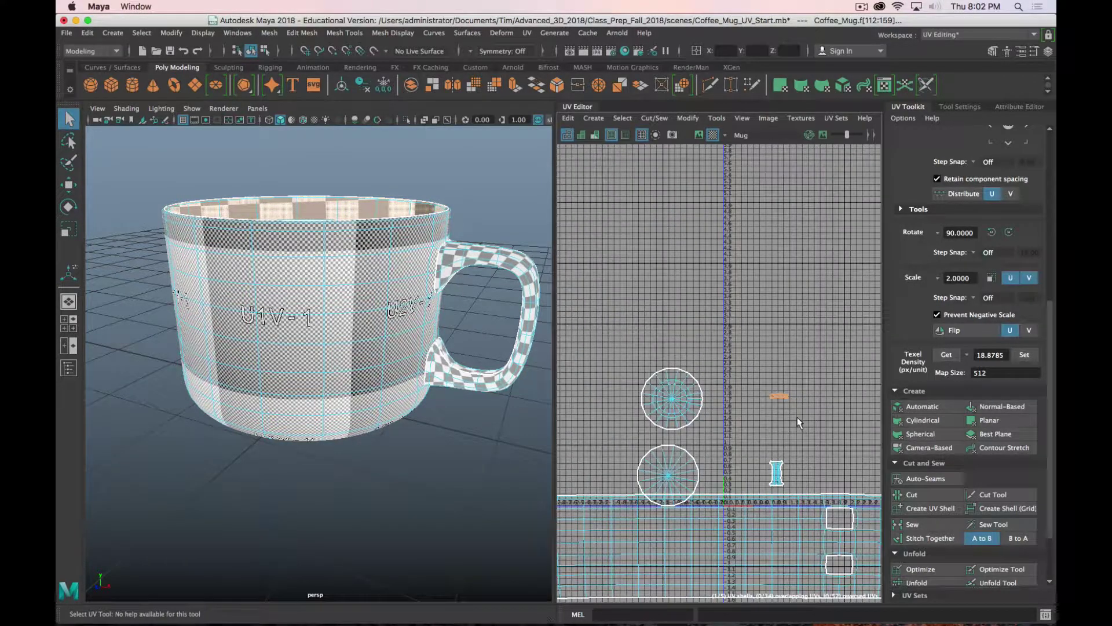
scroll(800, 422, down, 1)
alt+middle_drag(802, 430, 787, 303)
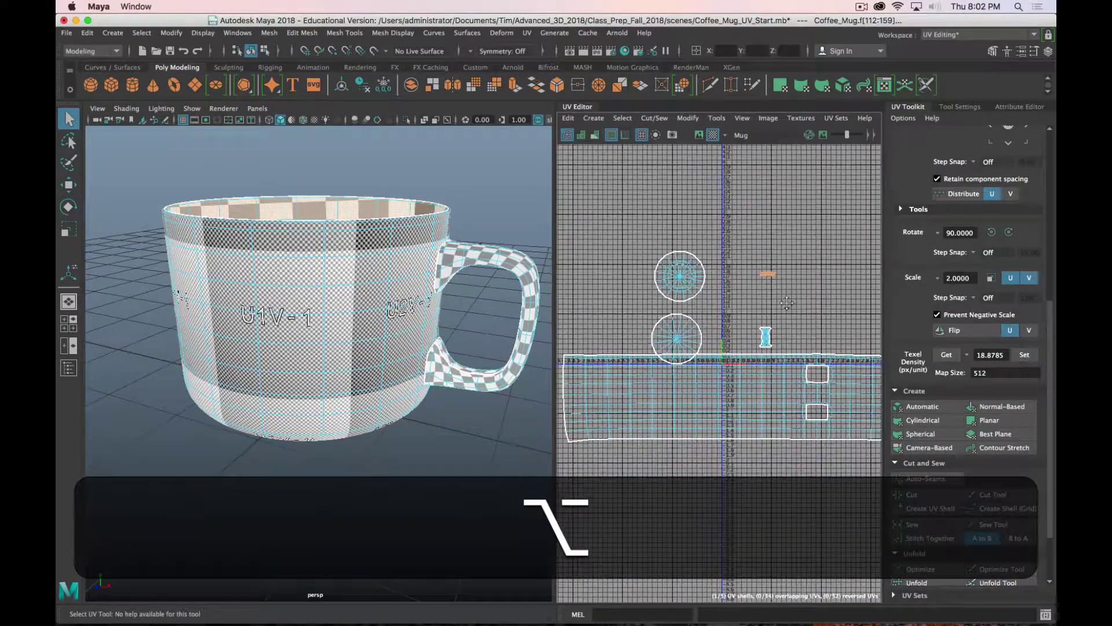
drag(628, 214, 692, 459)
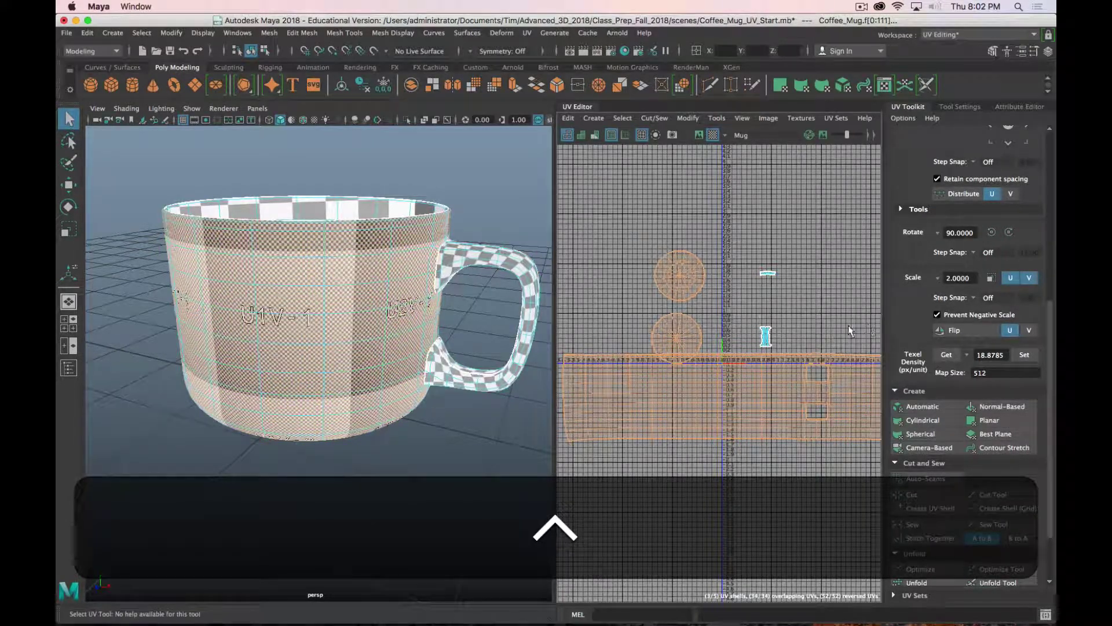
shift+click(765, 336)
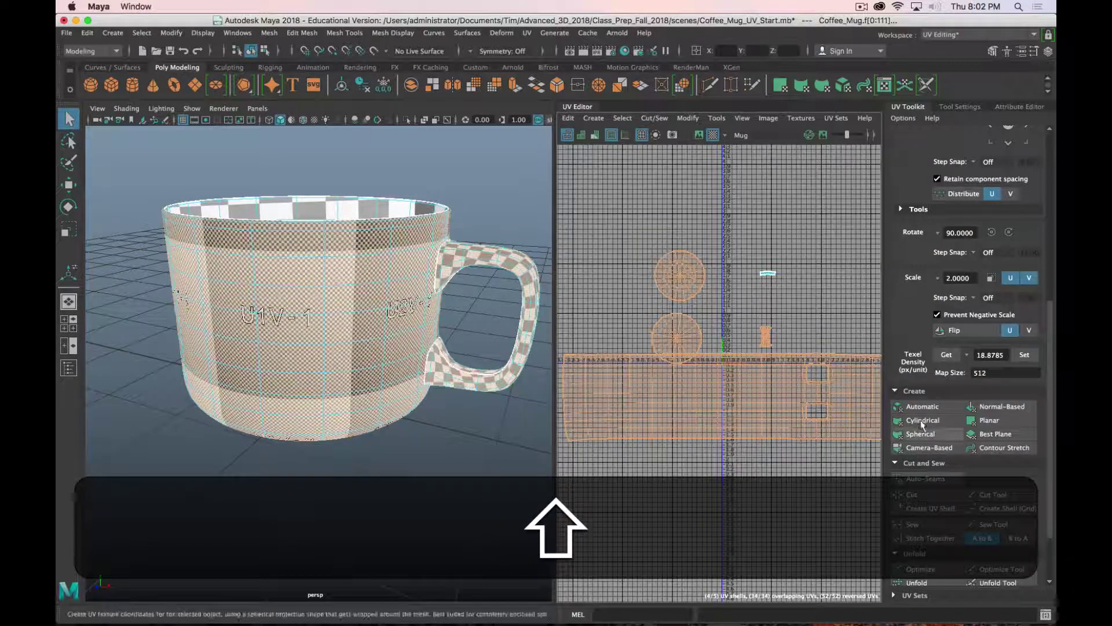
click(1018, 358)
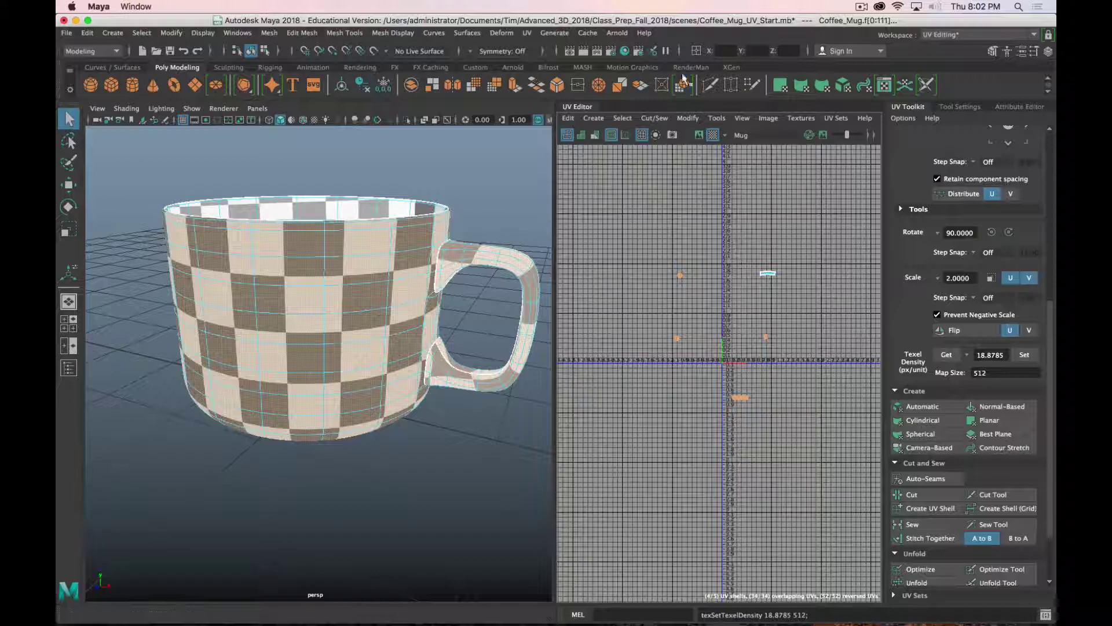
alt+drag(355, 336, 398, 426)
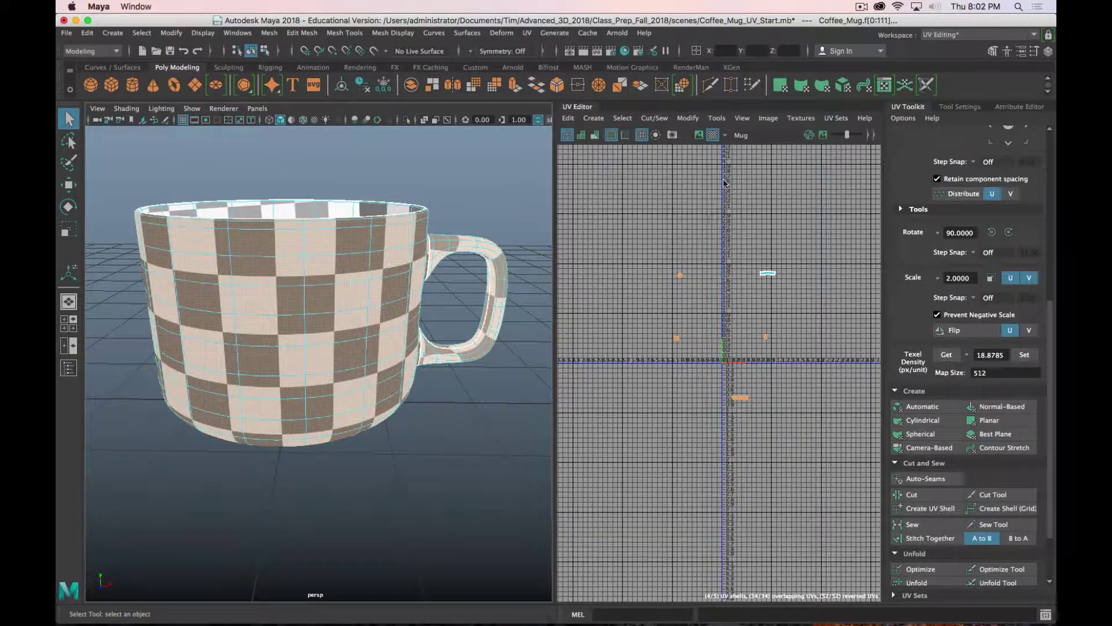
Step: Select all of the mug's UV shells and lay them out automatically inside the 0 to 1 UV space
drag(810, 235, 649, 514)
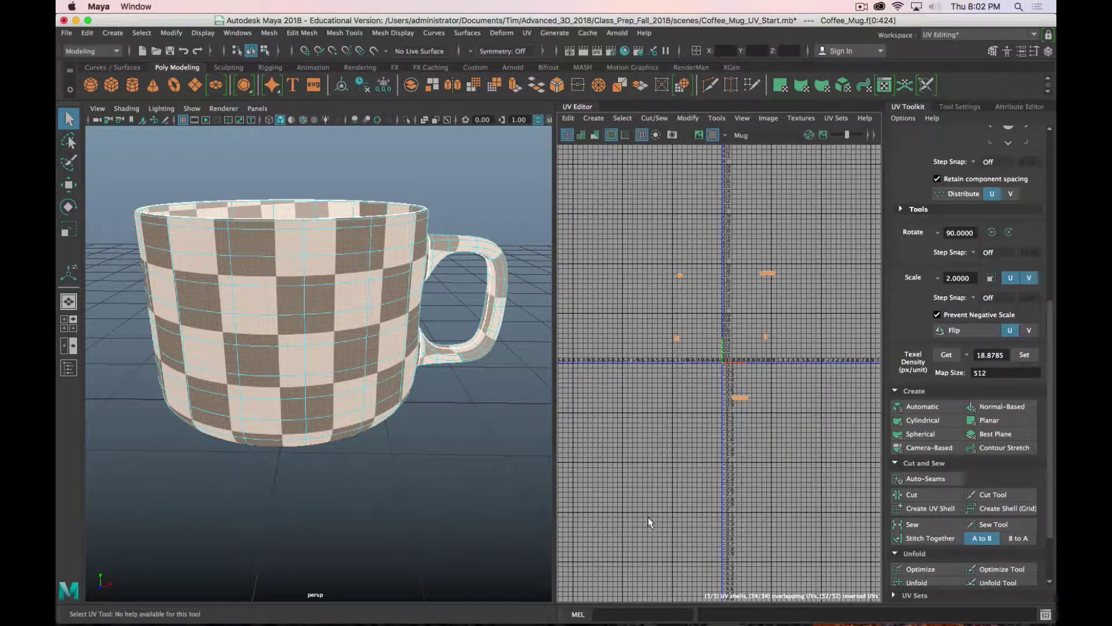
click(893, 392)
scroll(780, 352, up, 5)
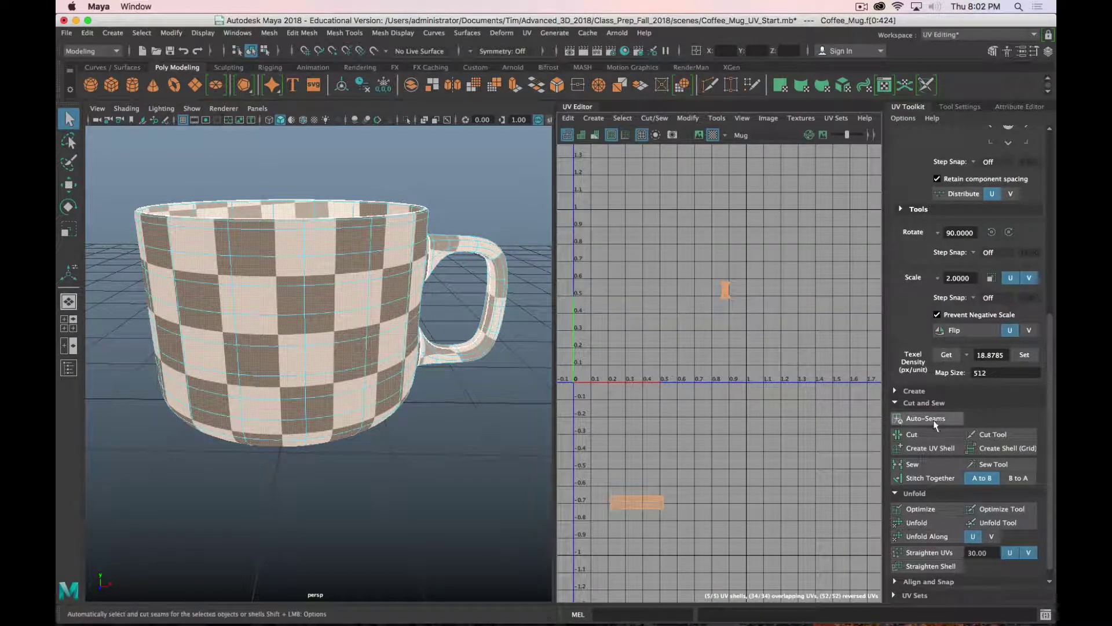
scroll(910, 354, up, 5)
scroll(923, 397, down, 6)
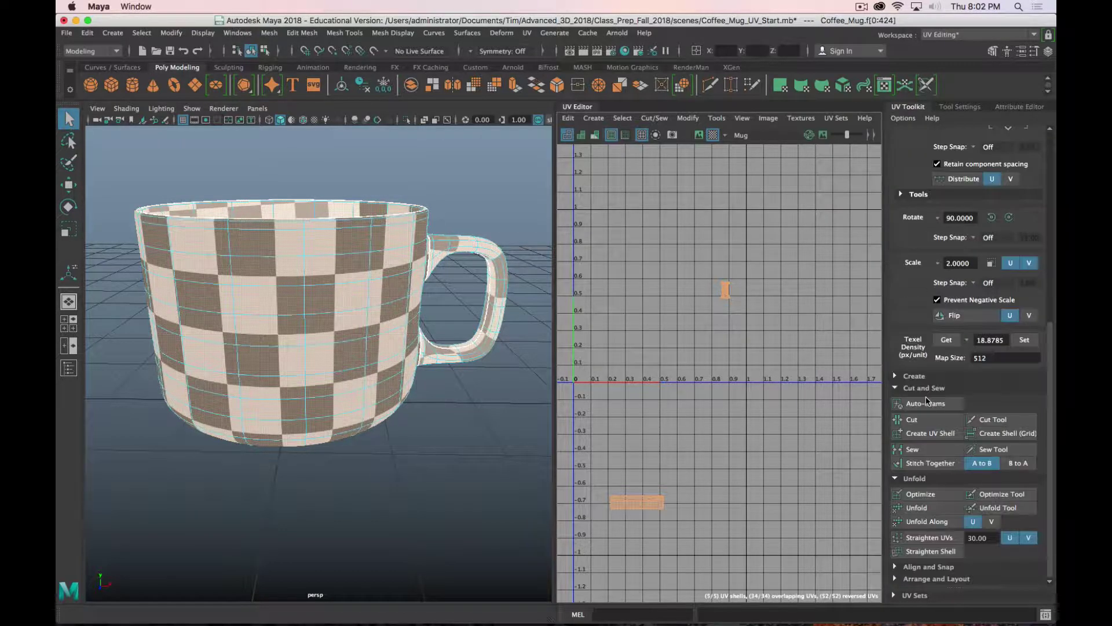
click(896, 579)
scroll(927, 510, down, 3)
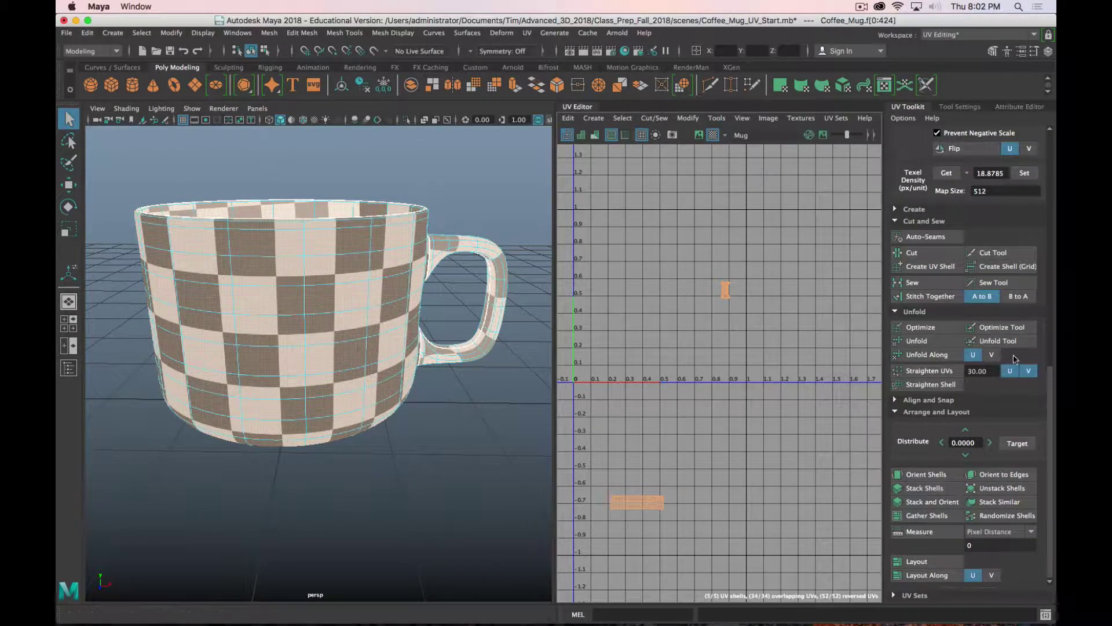
click(925, 563)
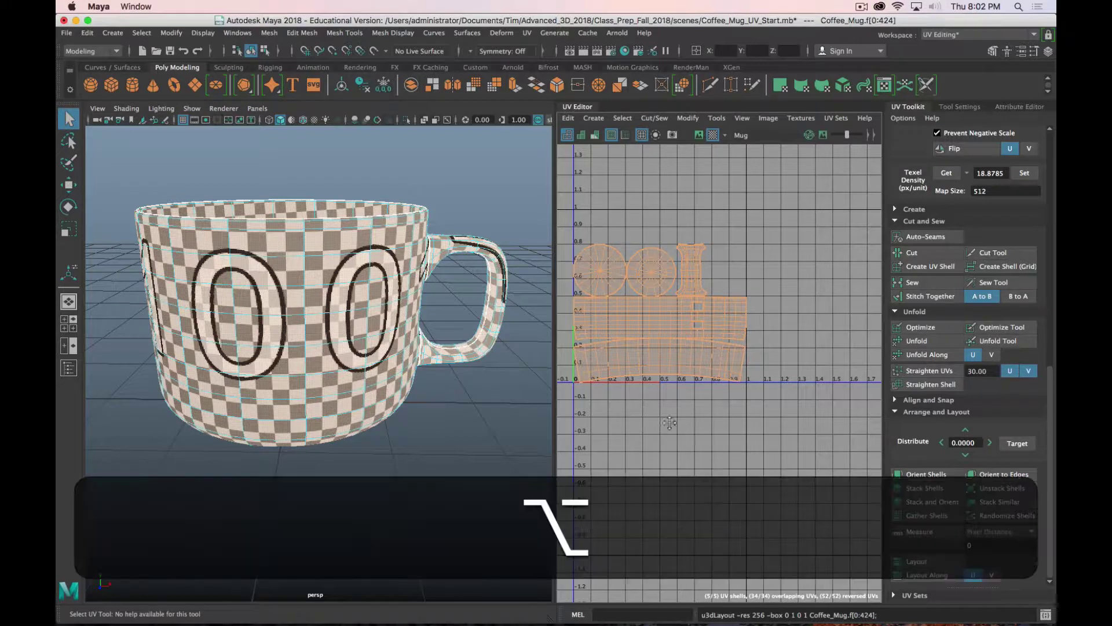
scroll(709, 439, up, 5)
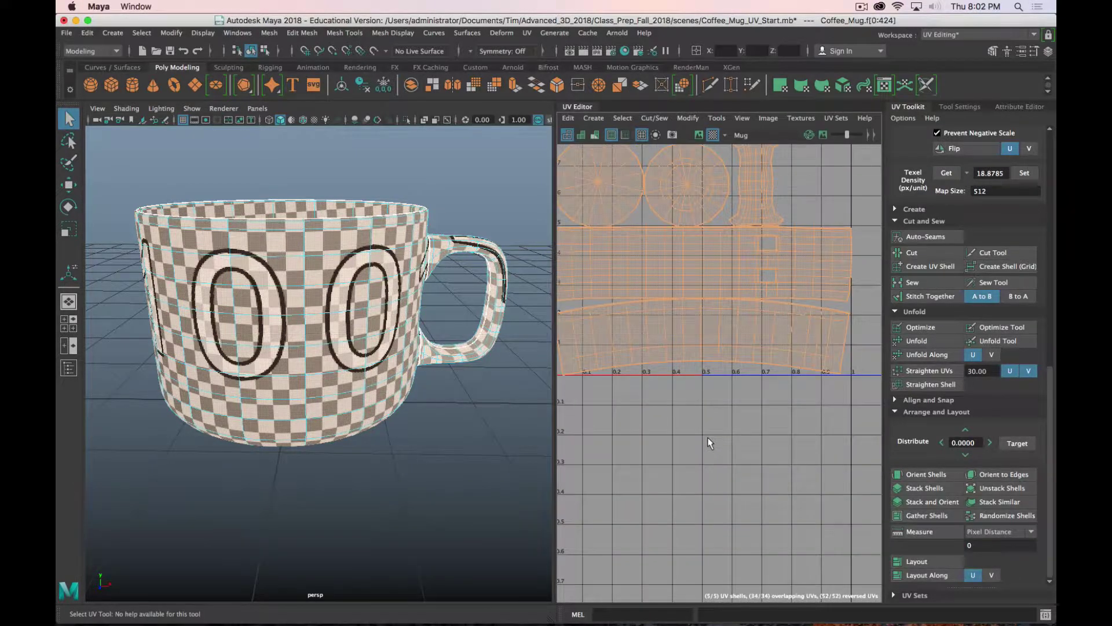
alt+middle_drag(710, 444, 725, 533)
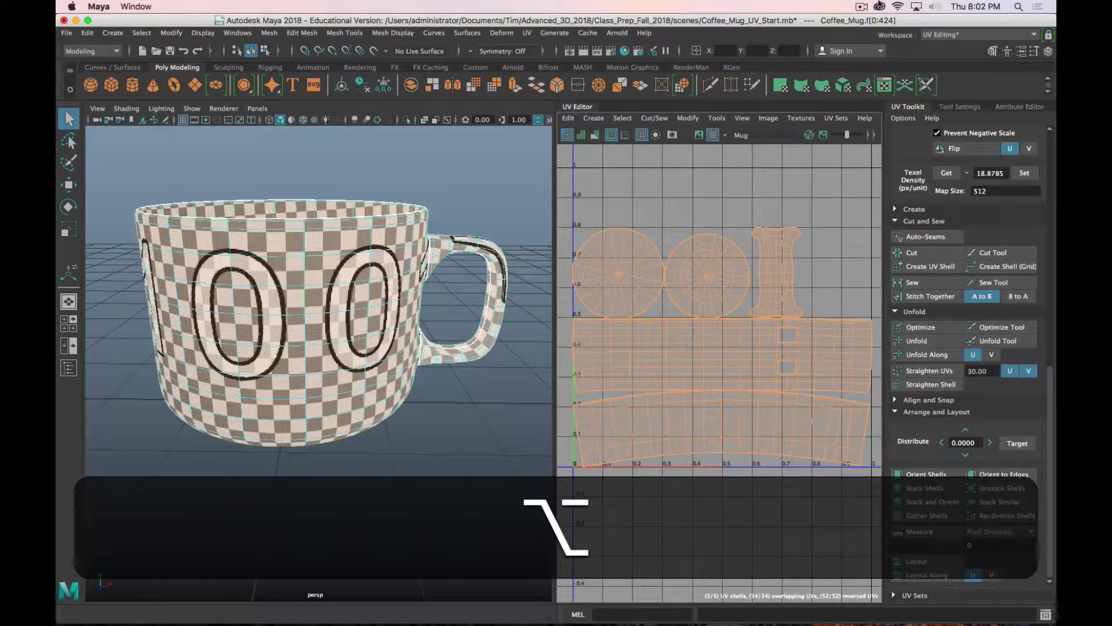
click(857, 6)
click(870, 44)
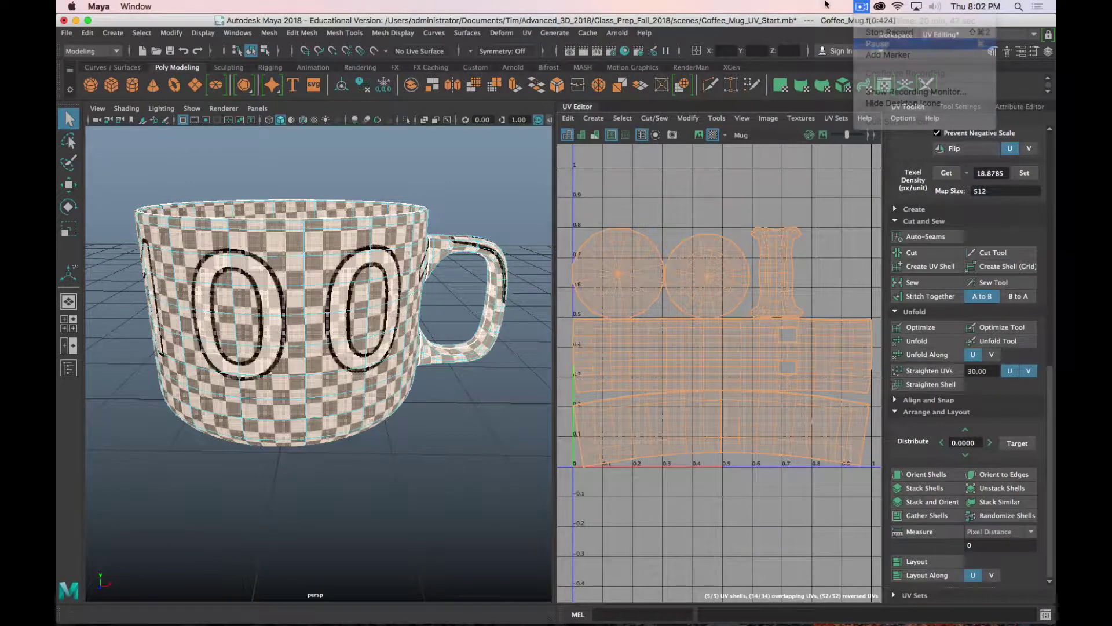
key(super+period)
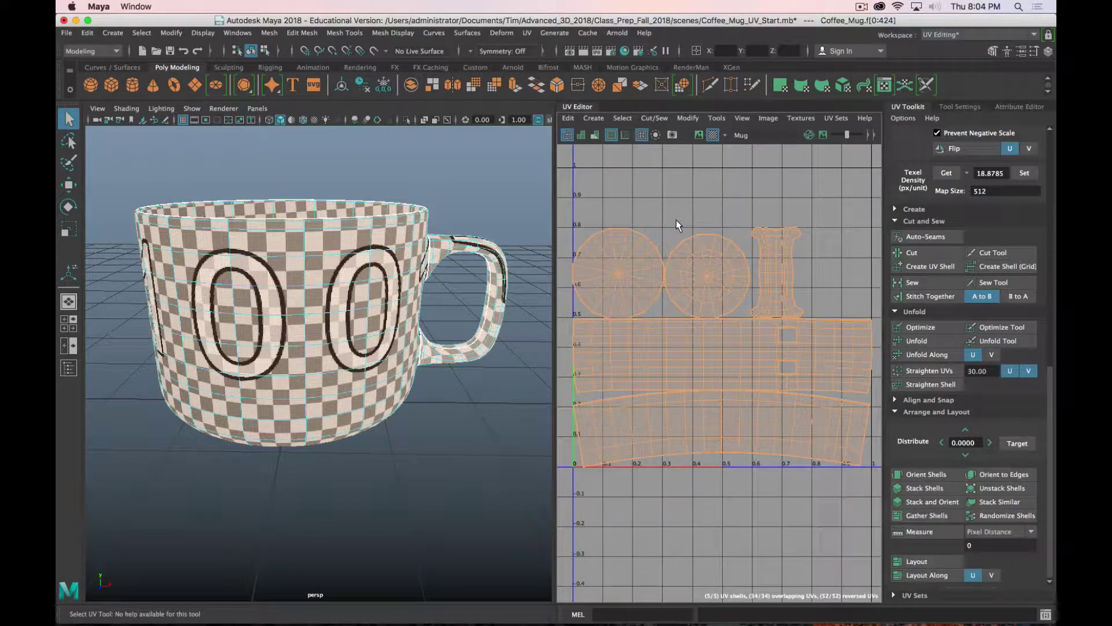